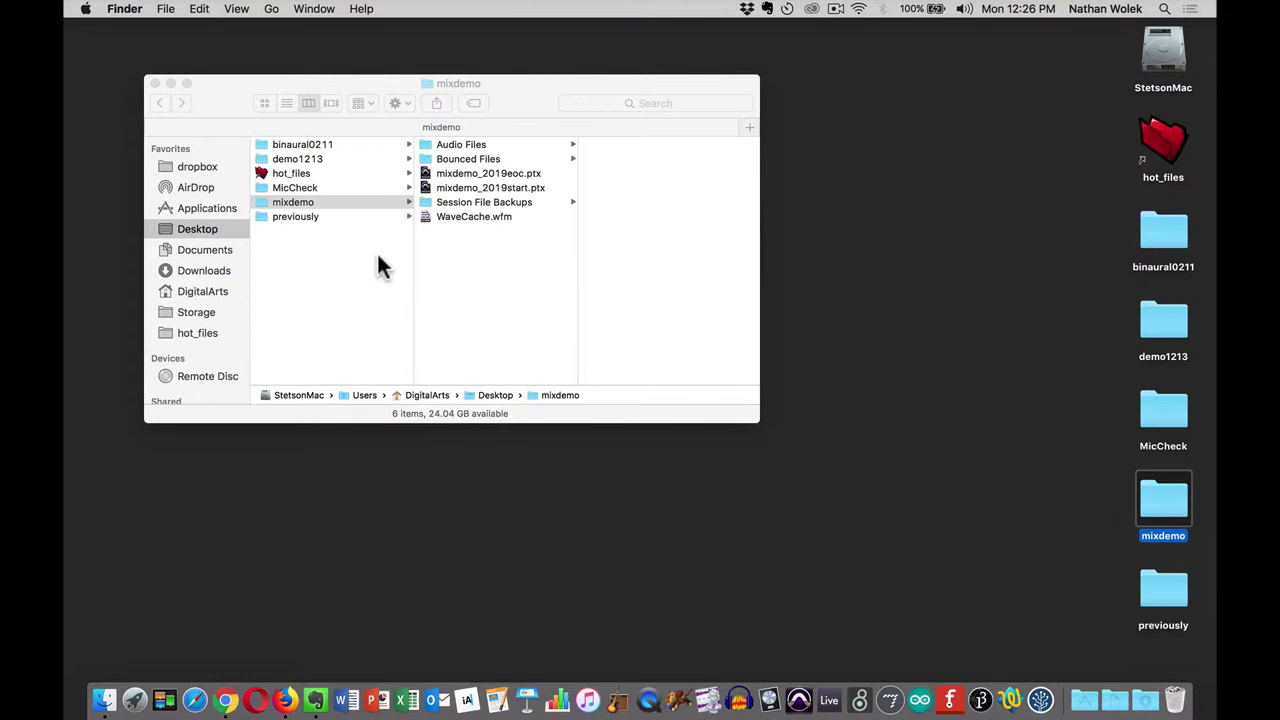
Step: Open MixDemo2.ptx from hot_files > diga161 > notes > diga11a > MixDemo2 in Finder
left_click(207, 332)
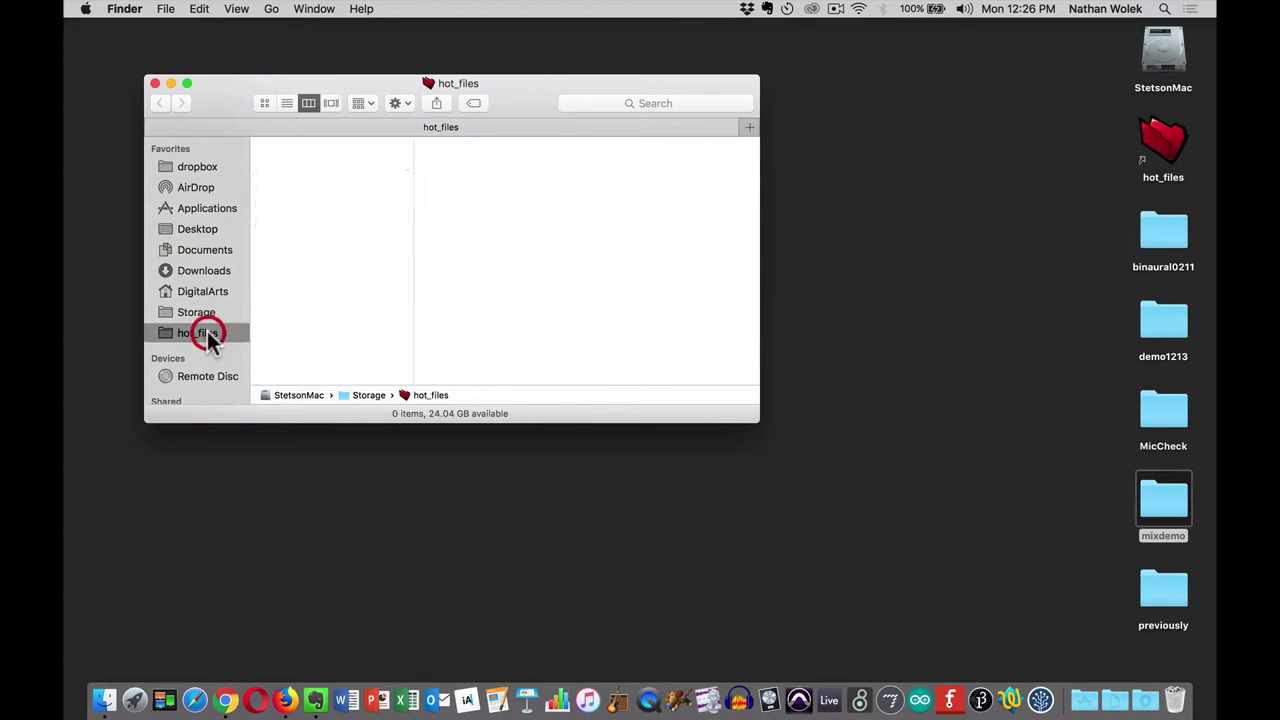
scroll(336, 310, "down", 3)
scroll(337, 316, "down", 2)
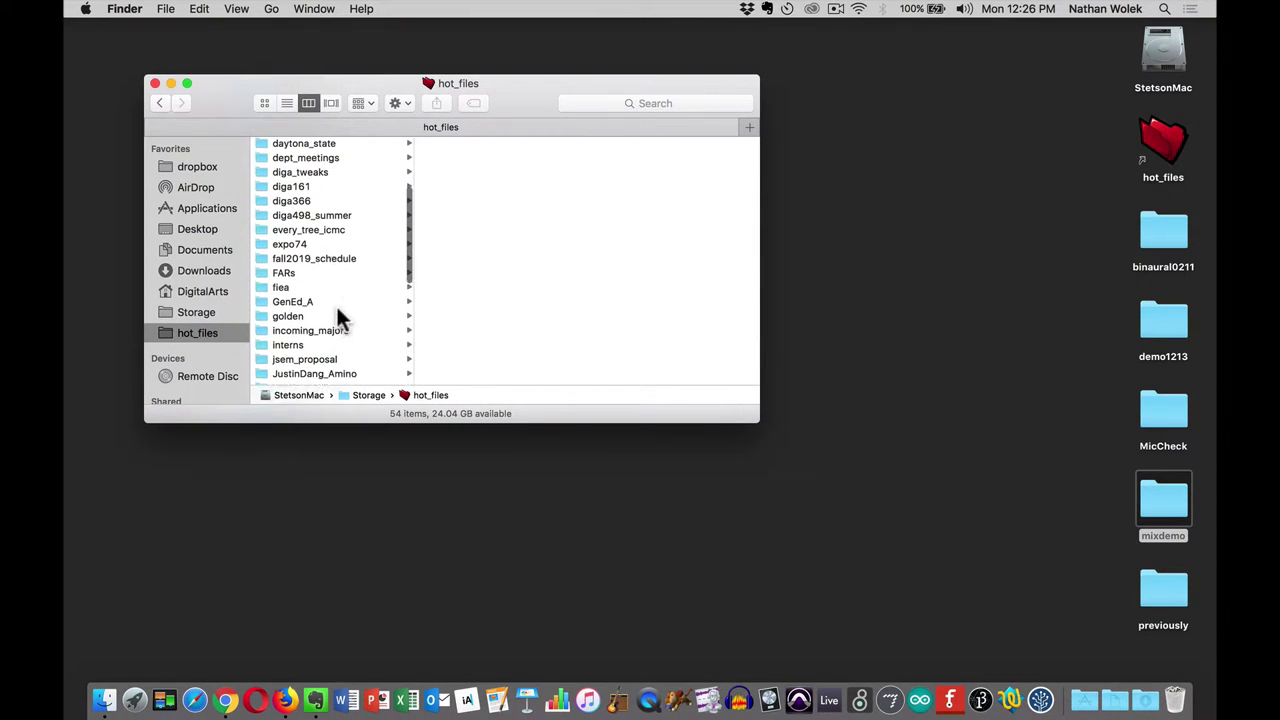
left_click(313, 179)
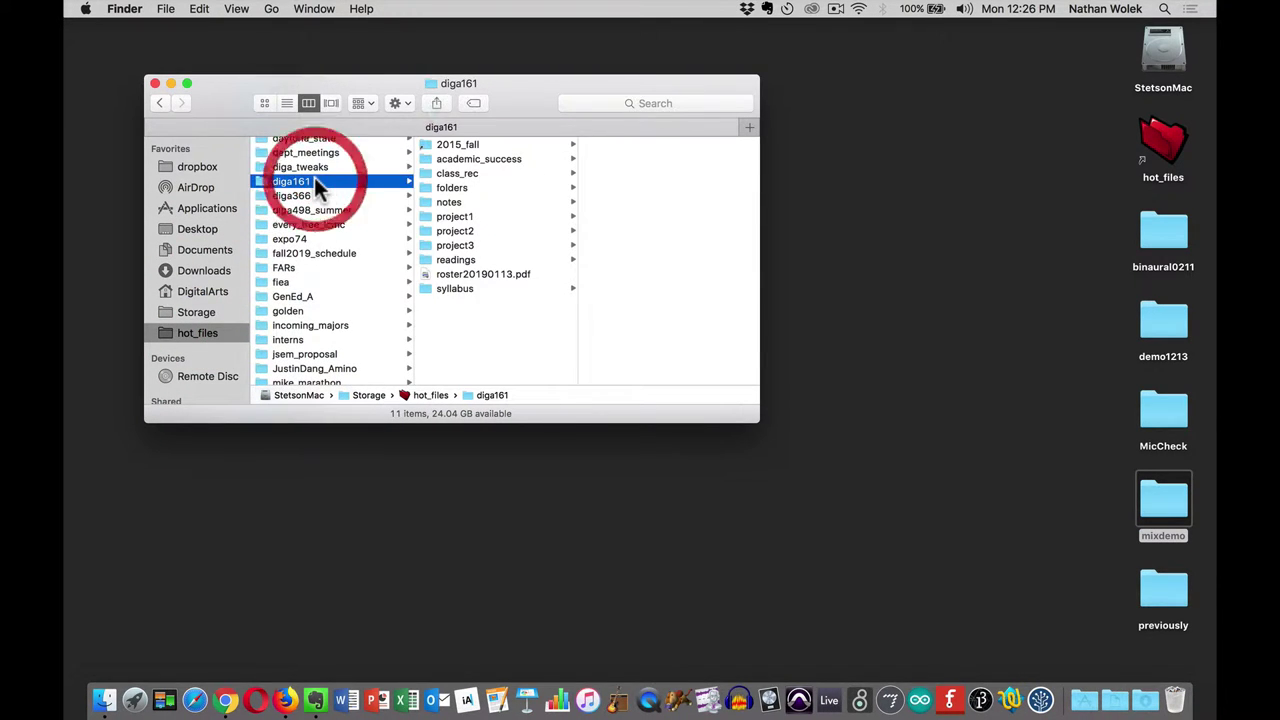
left_click(466, 203)
scroll(650, 316, "down", 5)
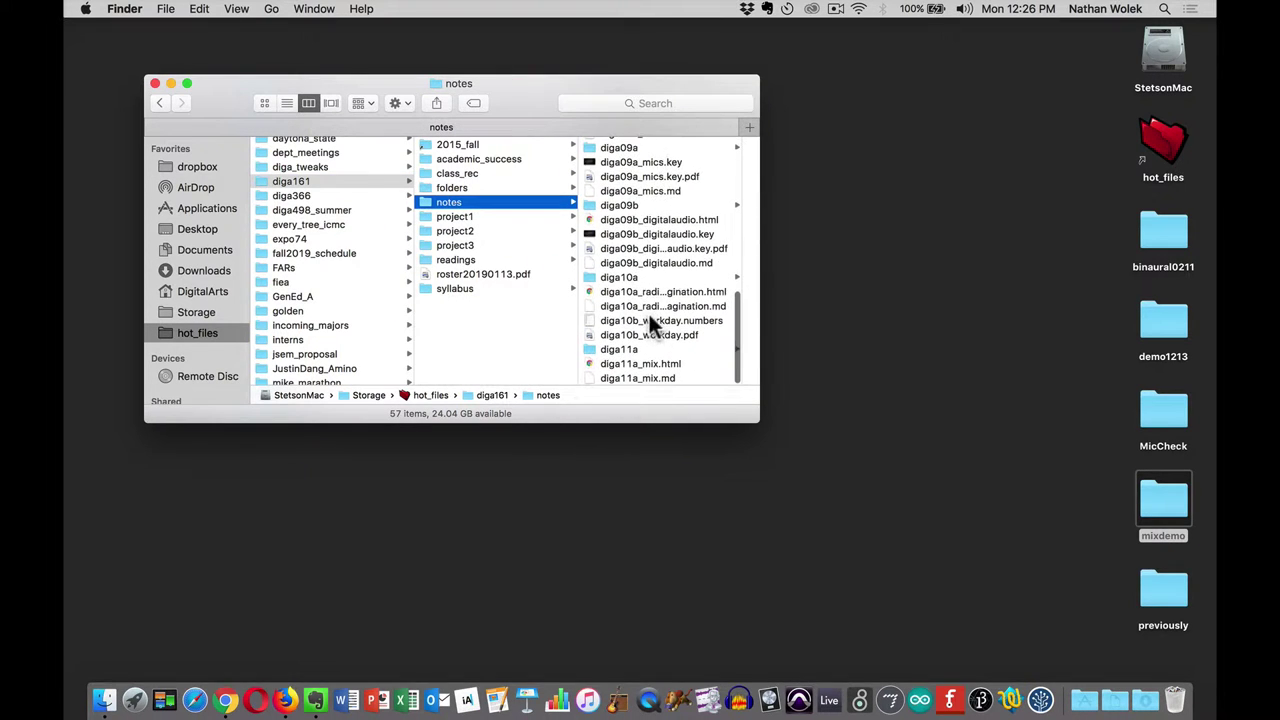
left_click(635, 349)
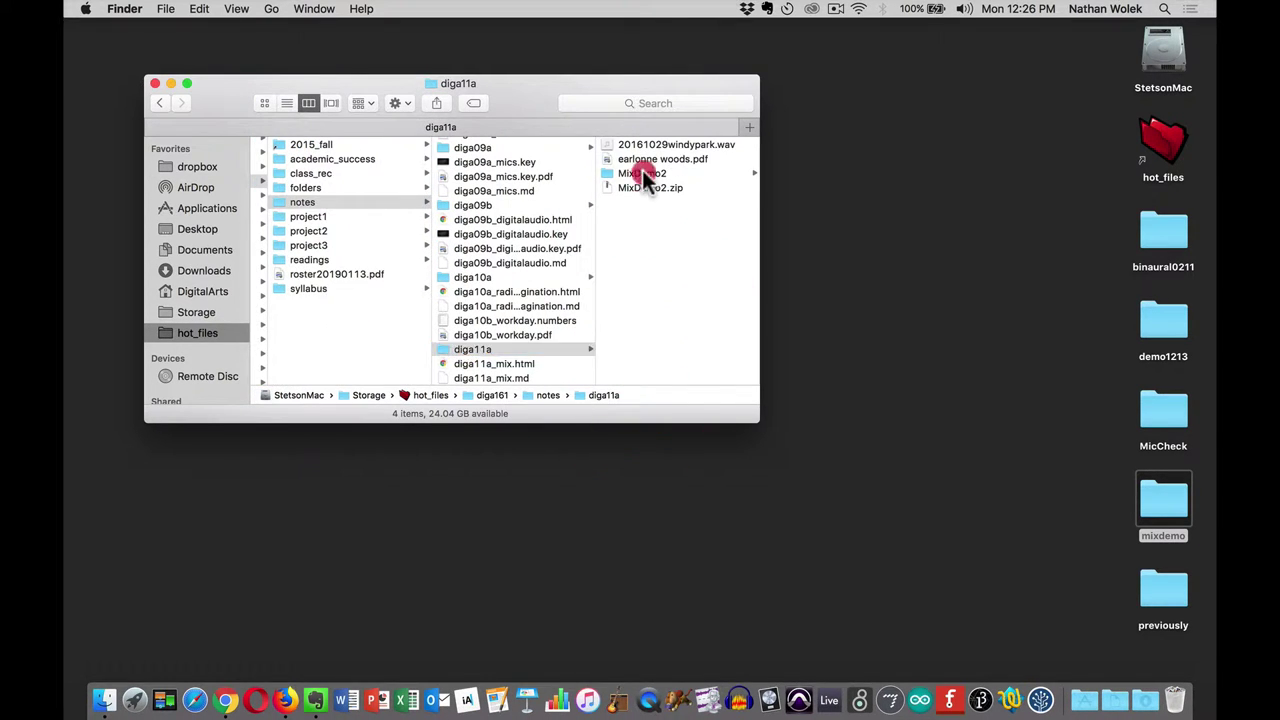
left_click(642, 173)
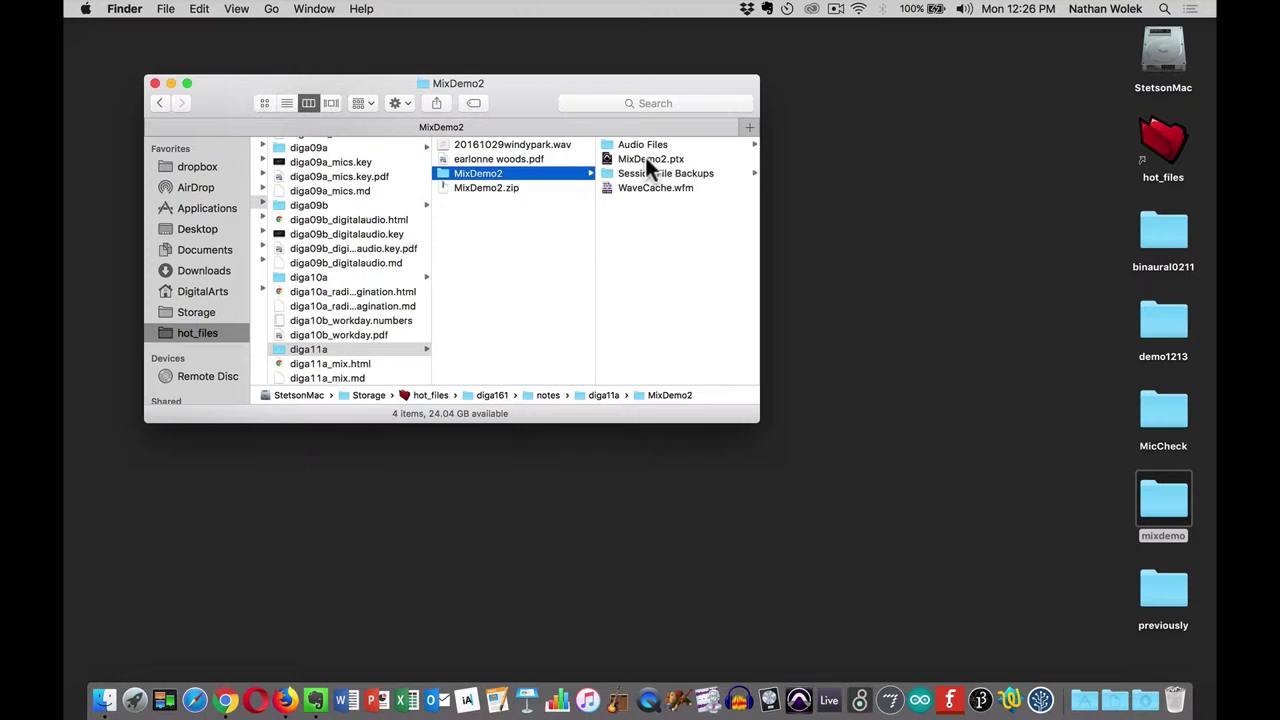
double_click(646, 161)
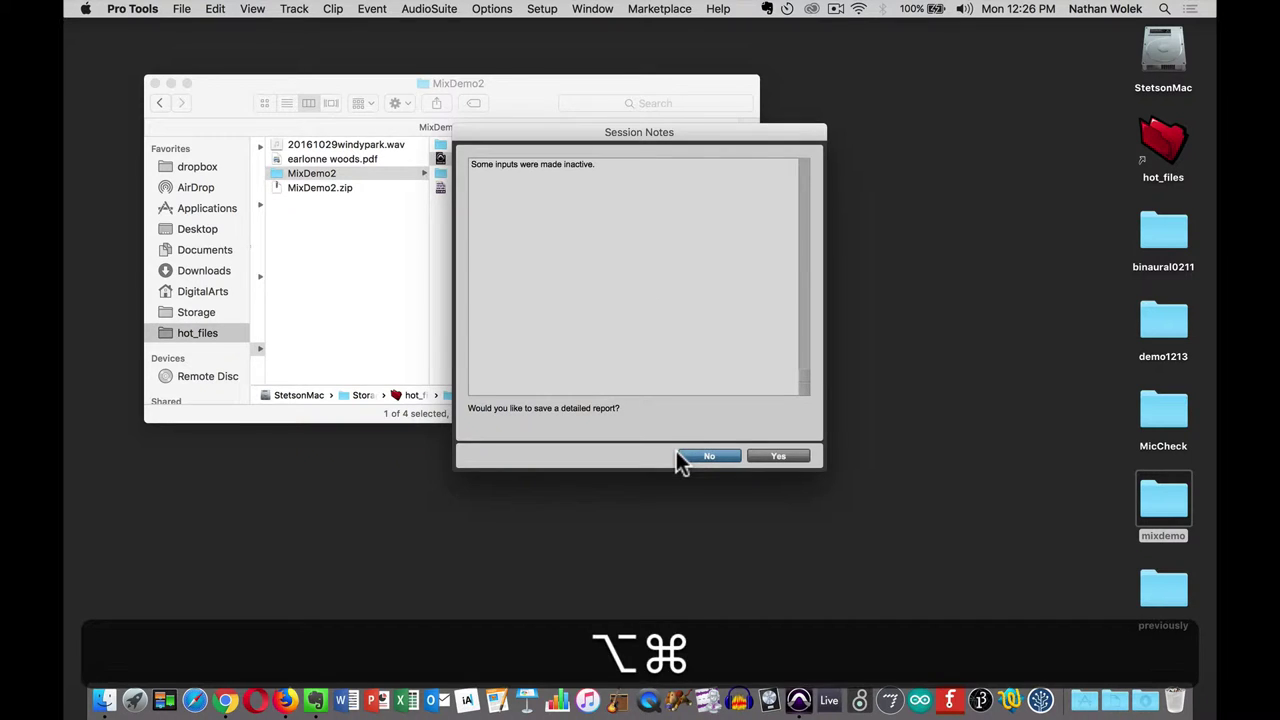
Step: Decline saving a detailed Session Notes report so MixDemo2's Edit window appears
key("alt+super+8")
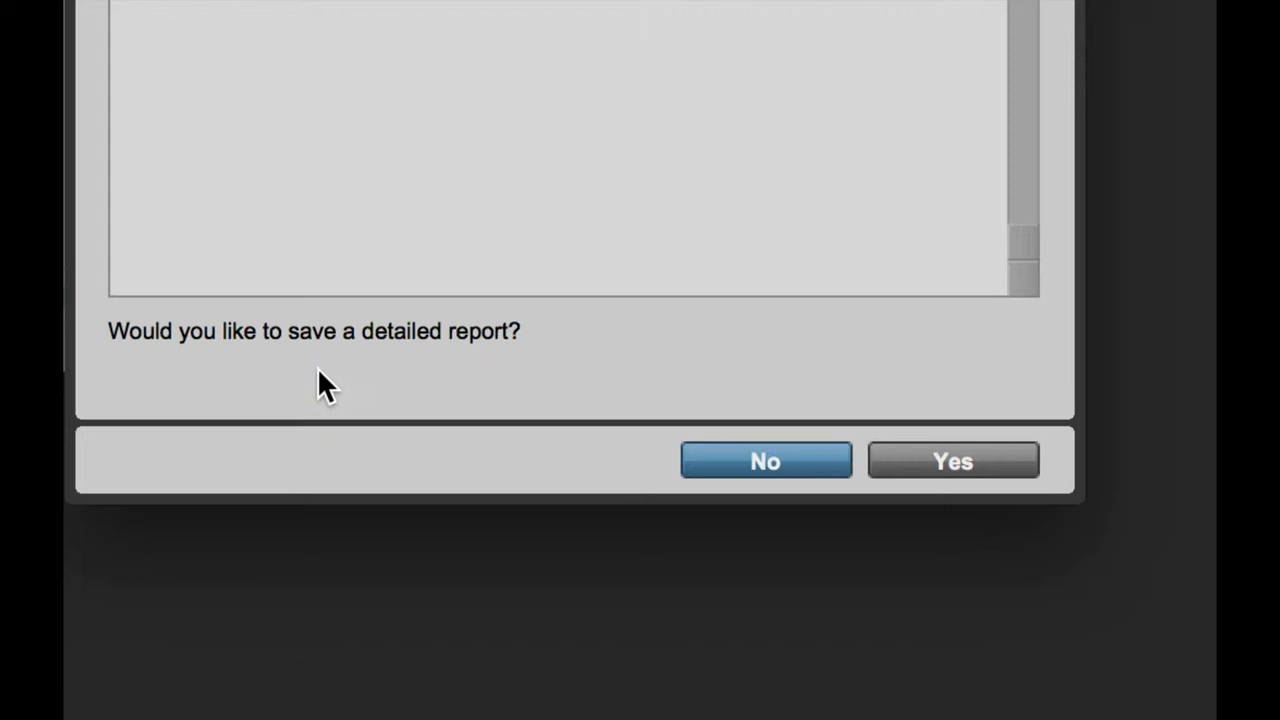
left_click(752, 463)
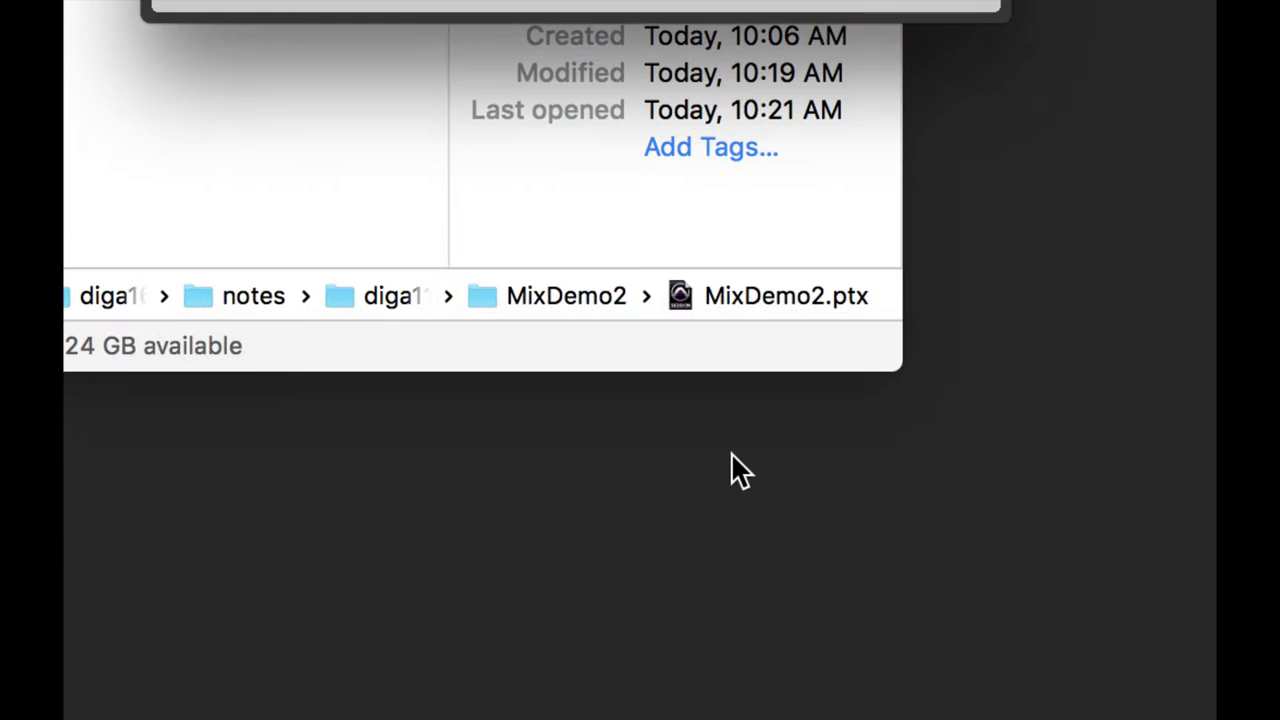
key("alt+super+8")
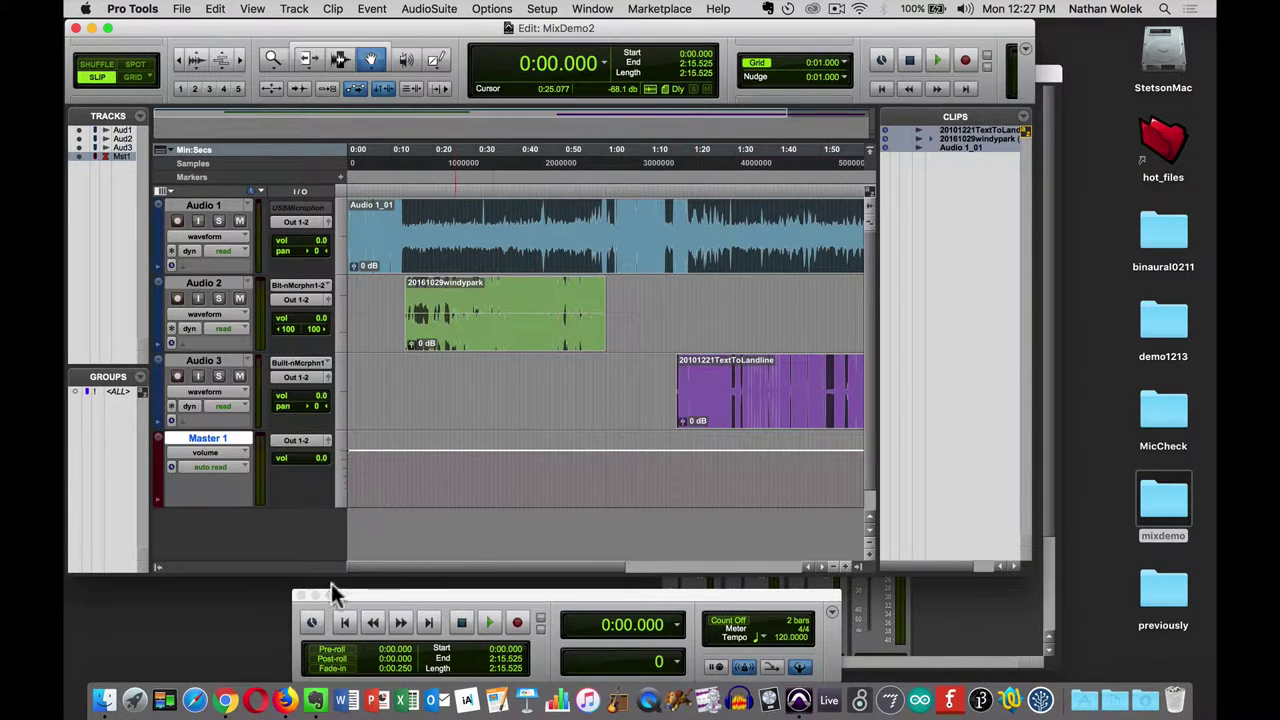
Step: Rename the Audio 1 track to 'Narration'
key("alt+super+8")
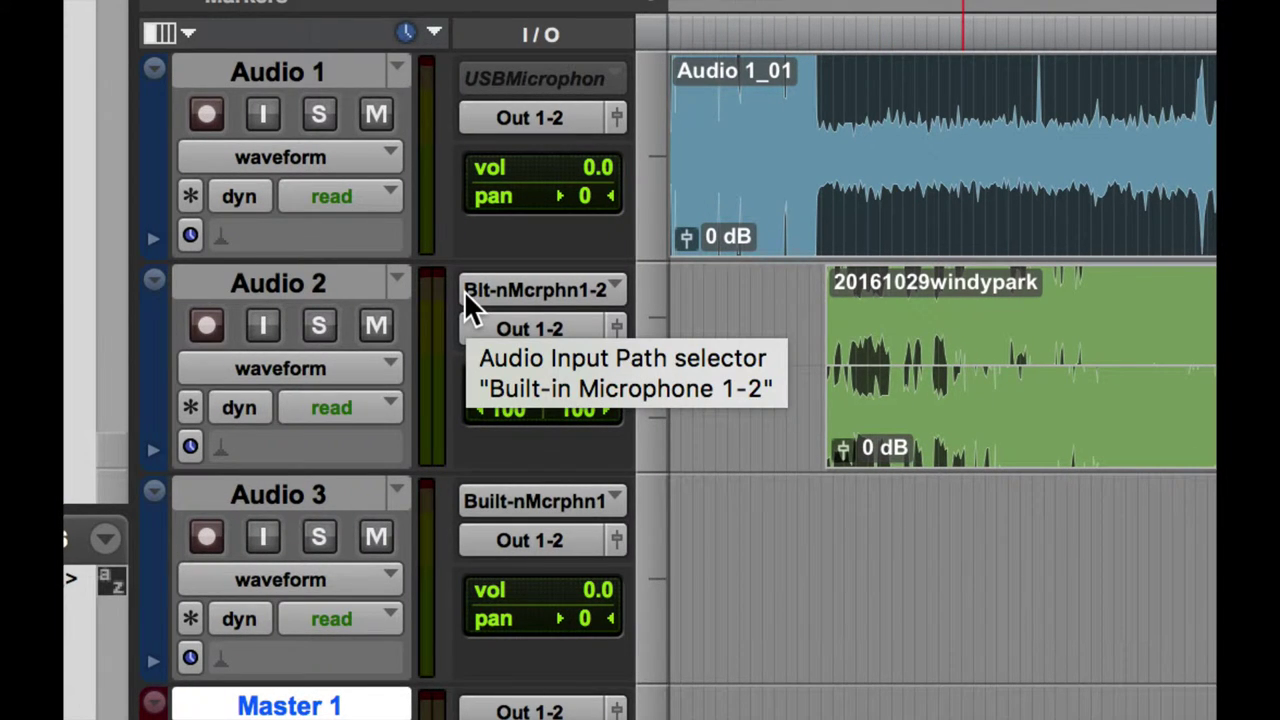
double_click(276, 61)
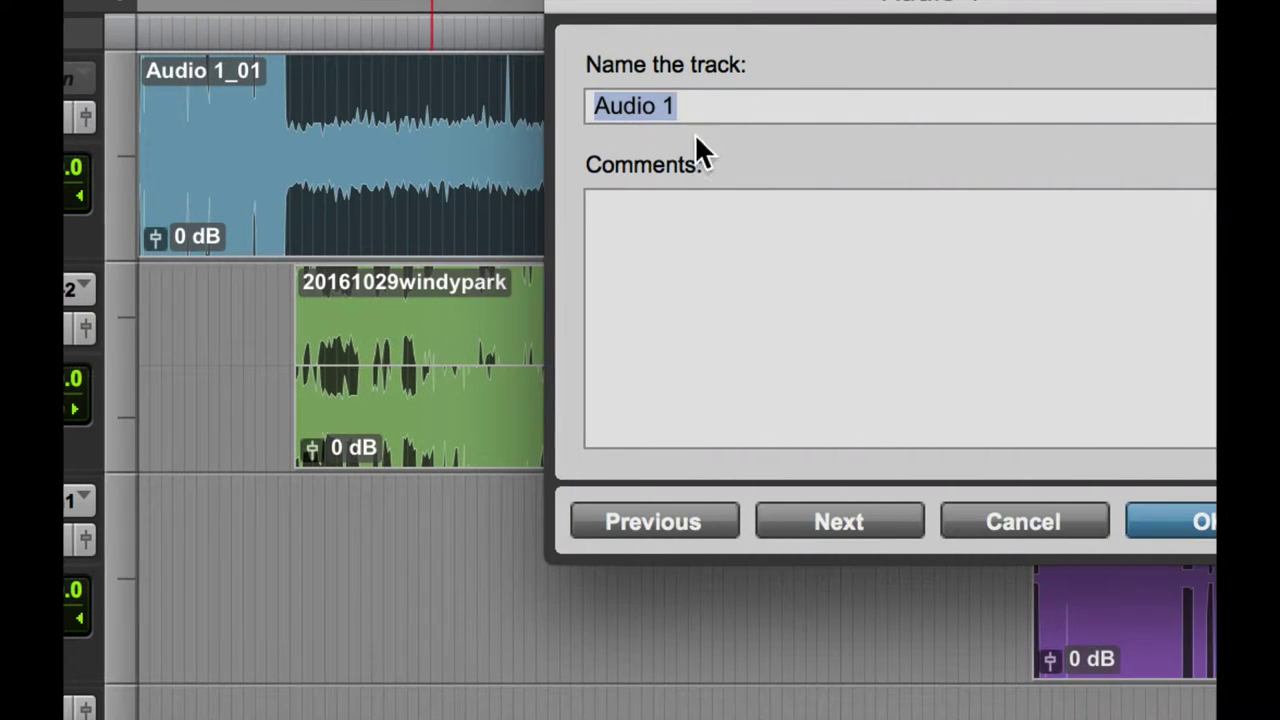
key("shift")
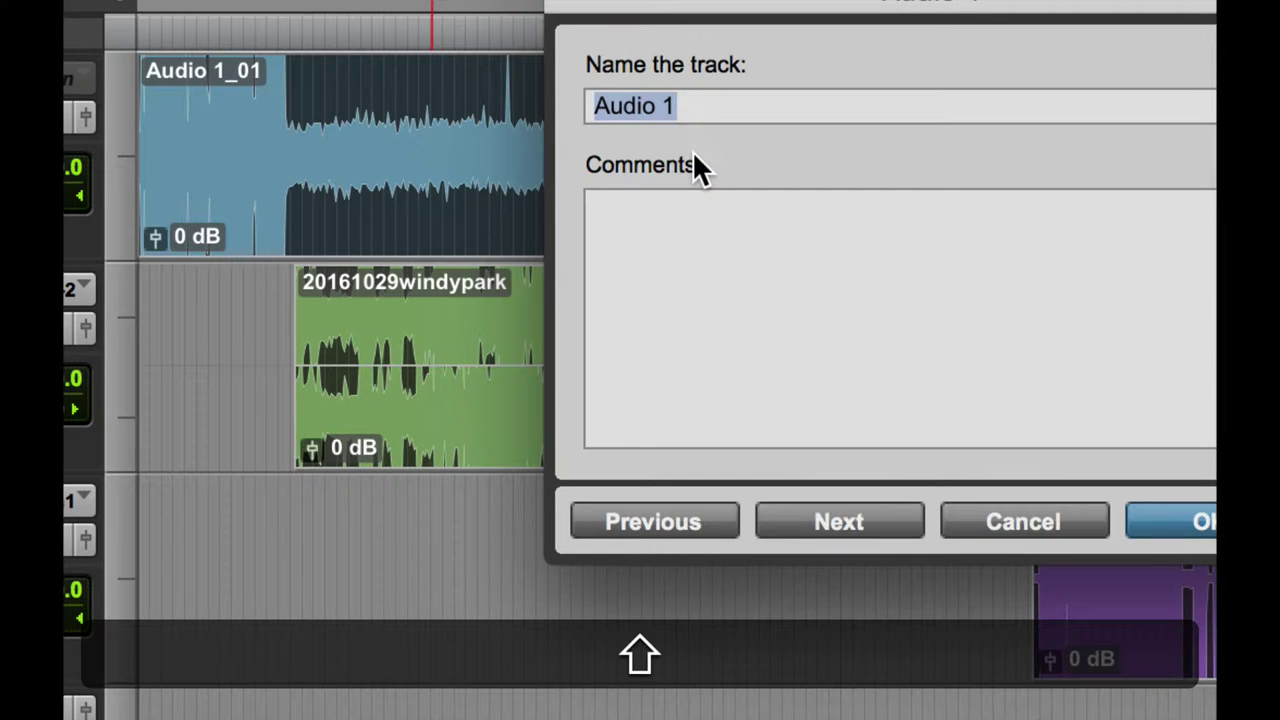
type("Voi")
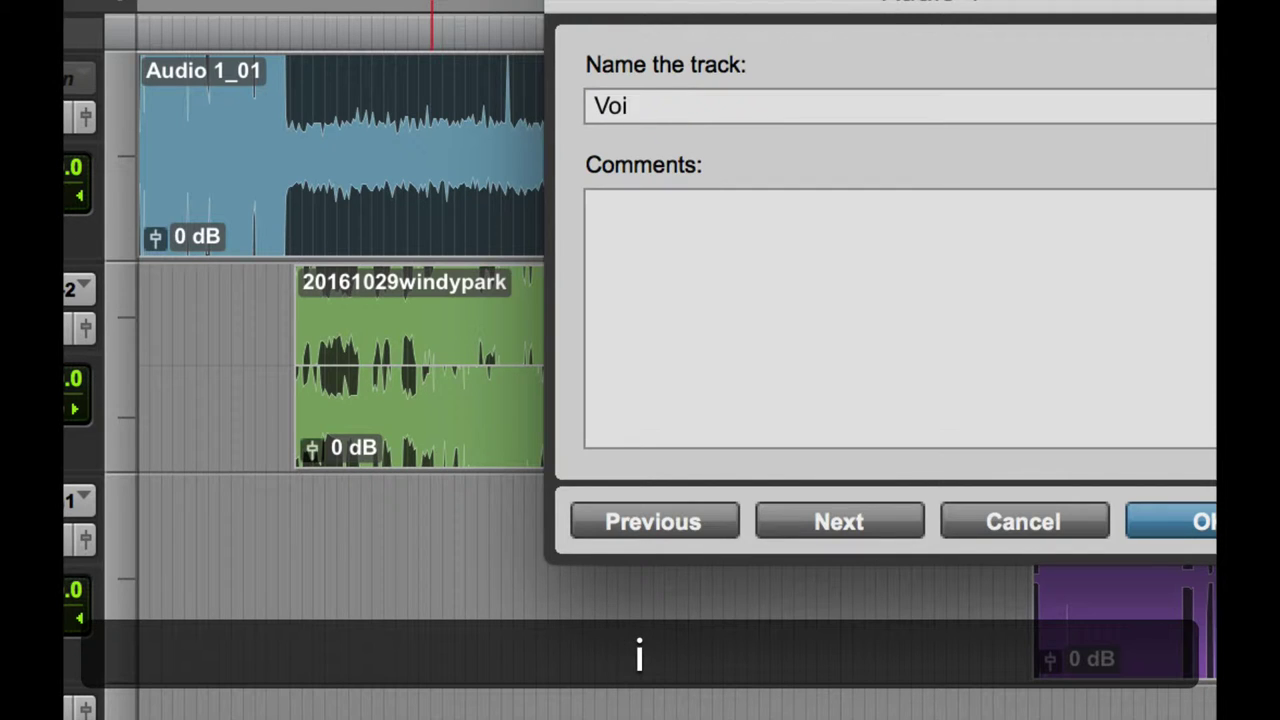
type("ce")
key("BackSpace")
key("BackSpace")
key("BackSpace")
key("BackSpace")
key("BackSpace")
key("BackSpace")
type("Narration")
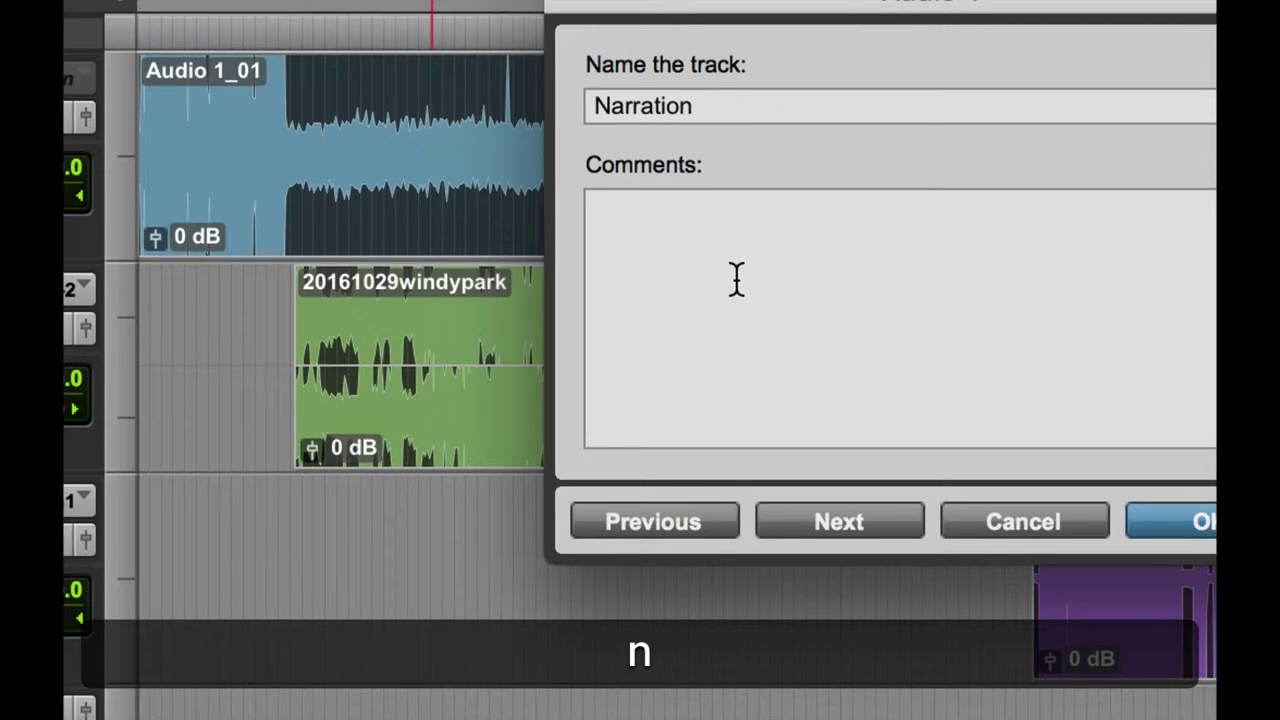
left_click(734, 279)
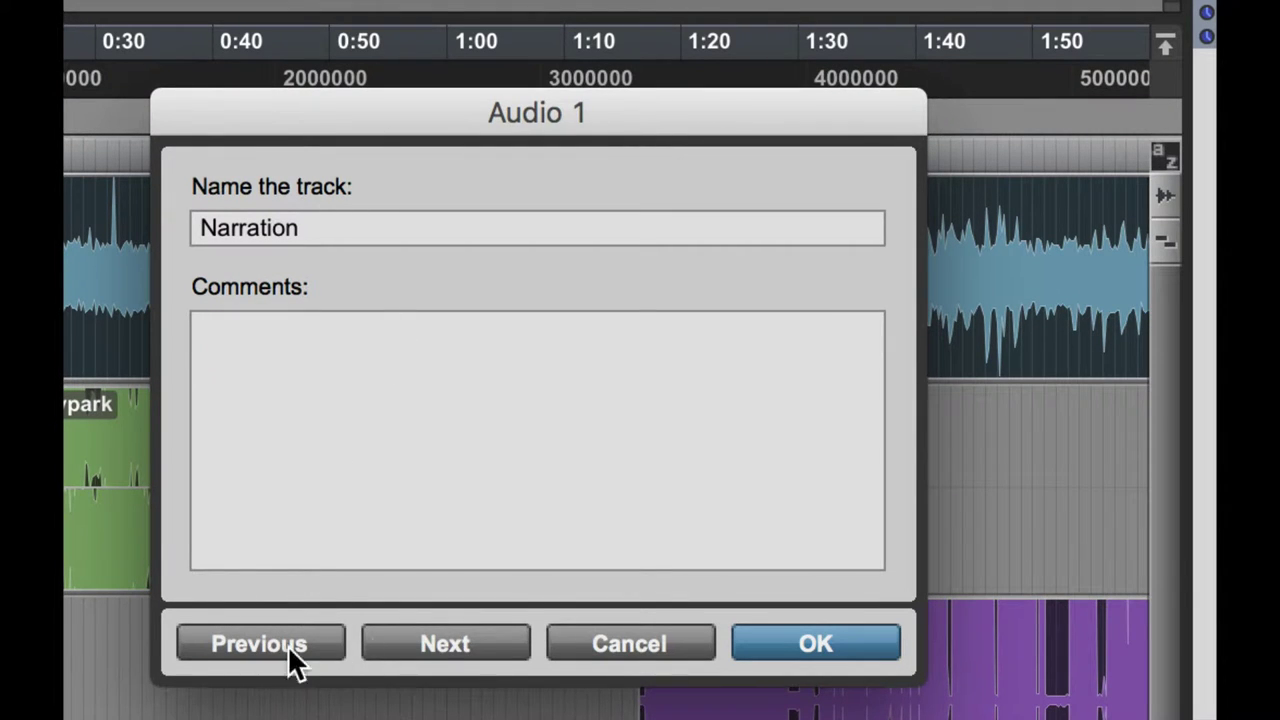
Step: Rename Audio 2 to 'windypark' and Audio 3 to 'telephone', then confirm the names
left_click(433, 630)
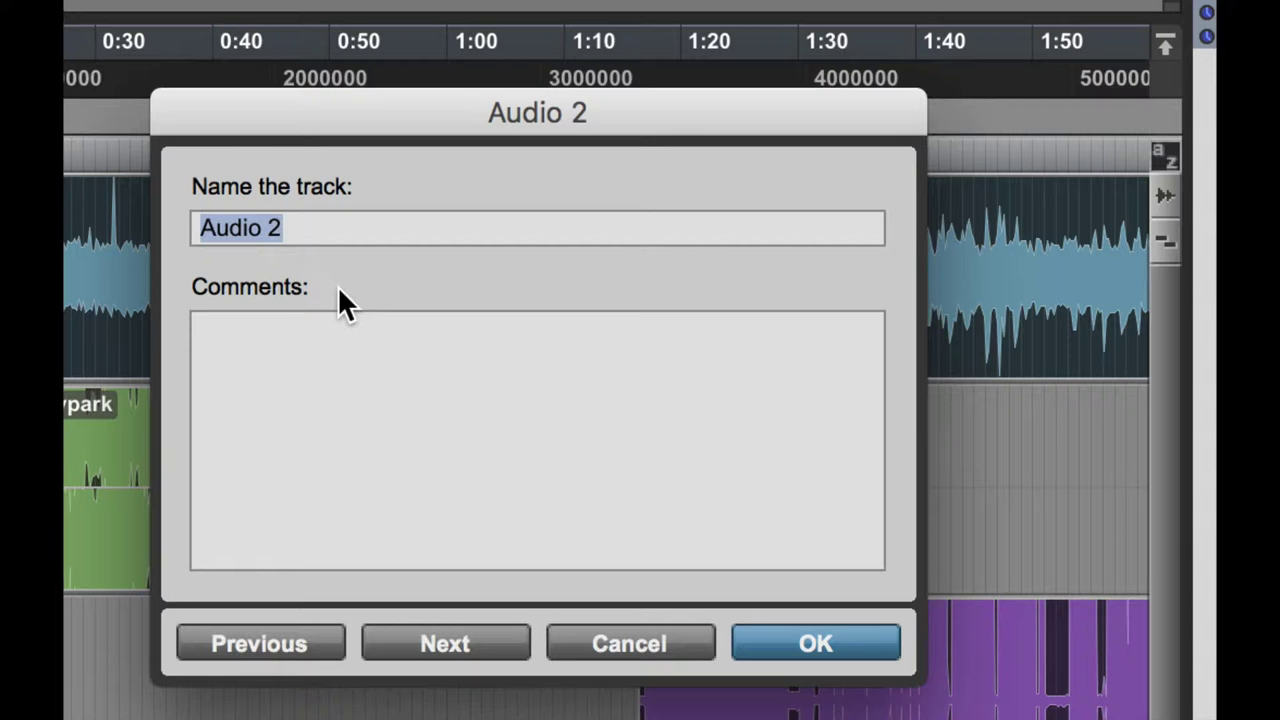
type("wi")
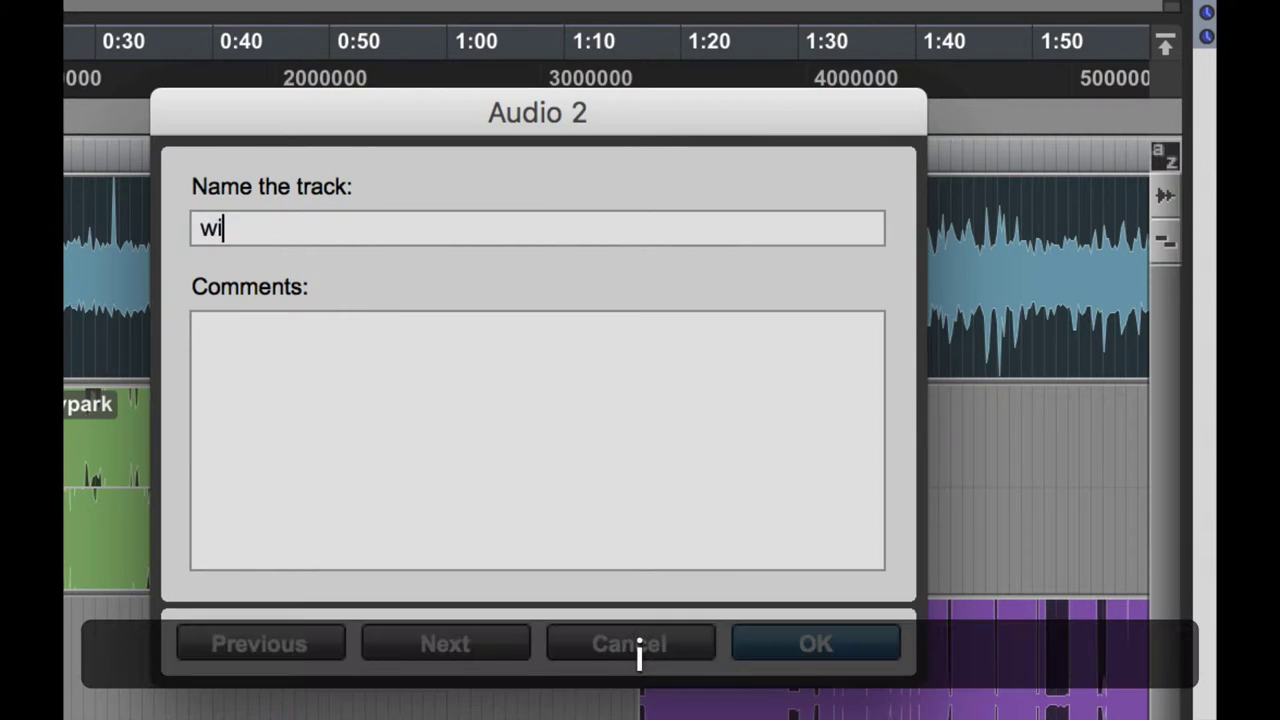
type("ndypark")
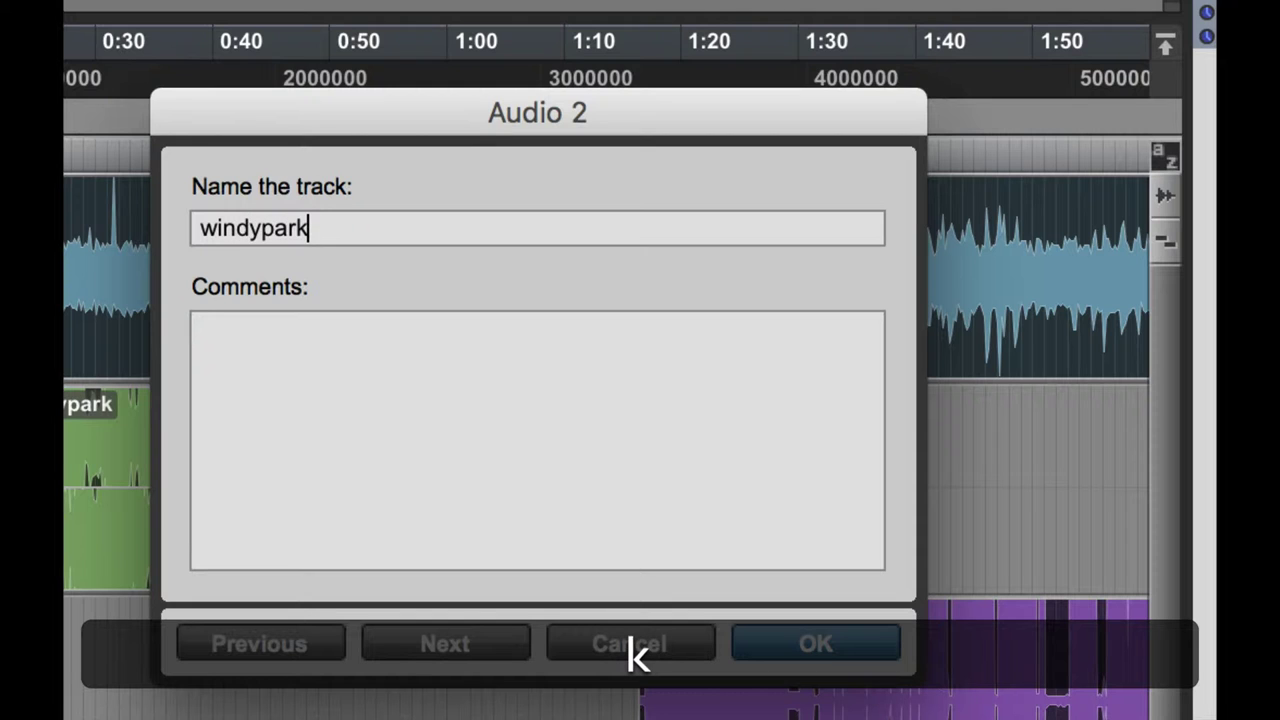
left_click(446, 643)
type("telel")
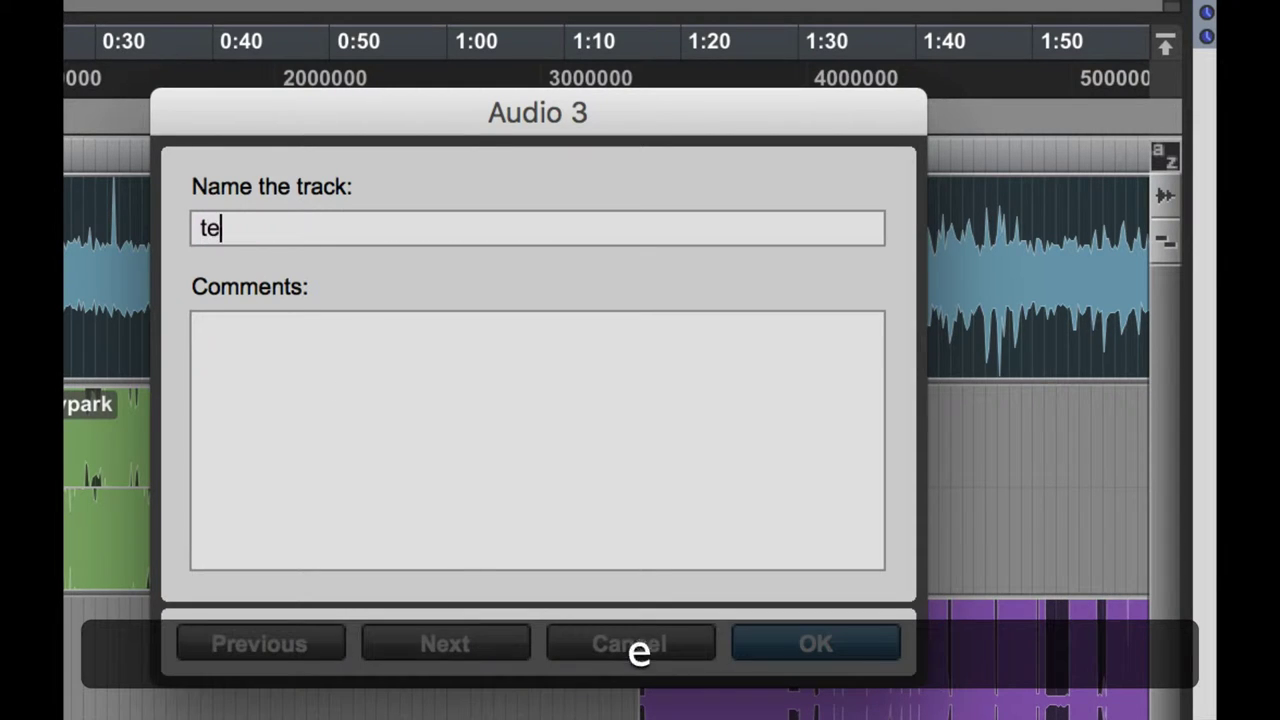
key("BackSpace")
type("oh")
key("BackSpace")
key("BackSpace")
type("phone")
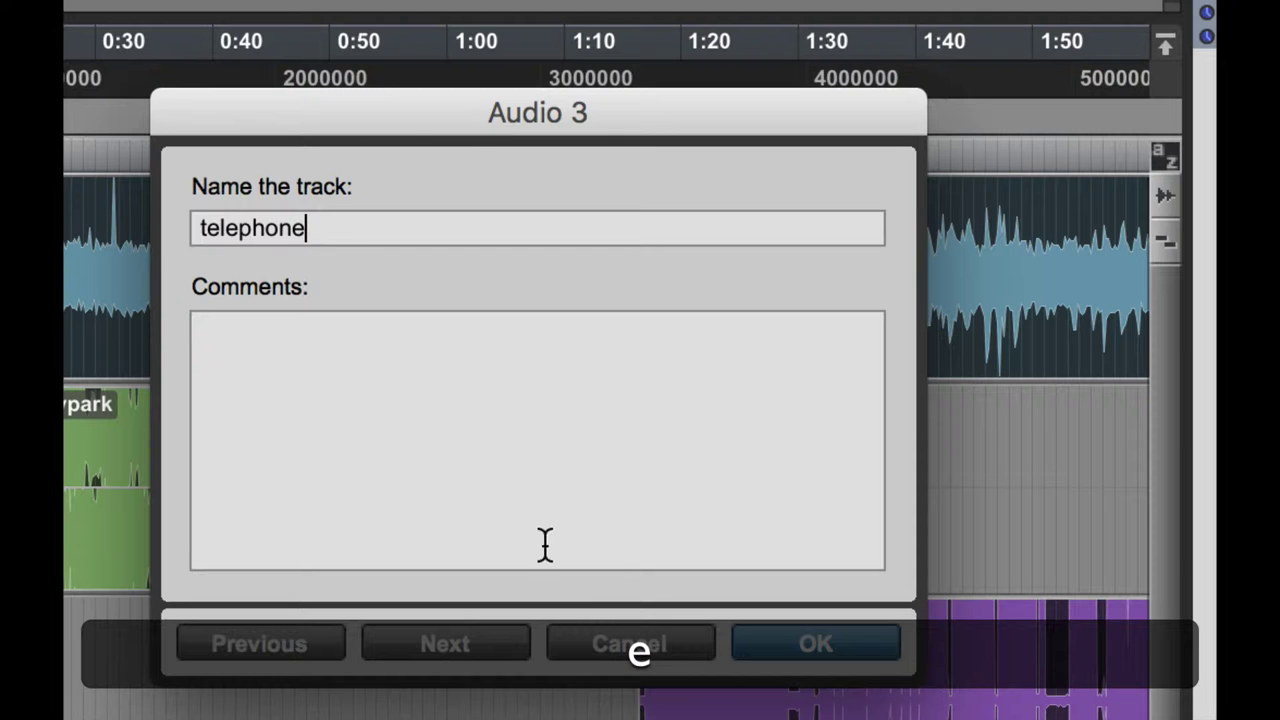
left_click(766, 638)
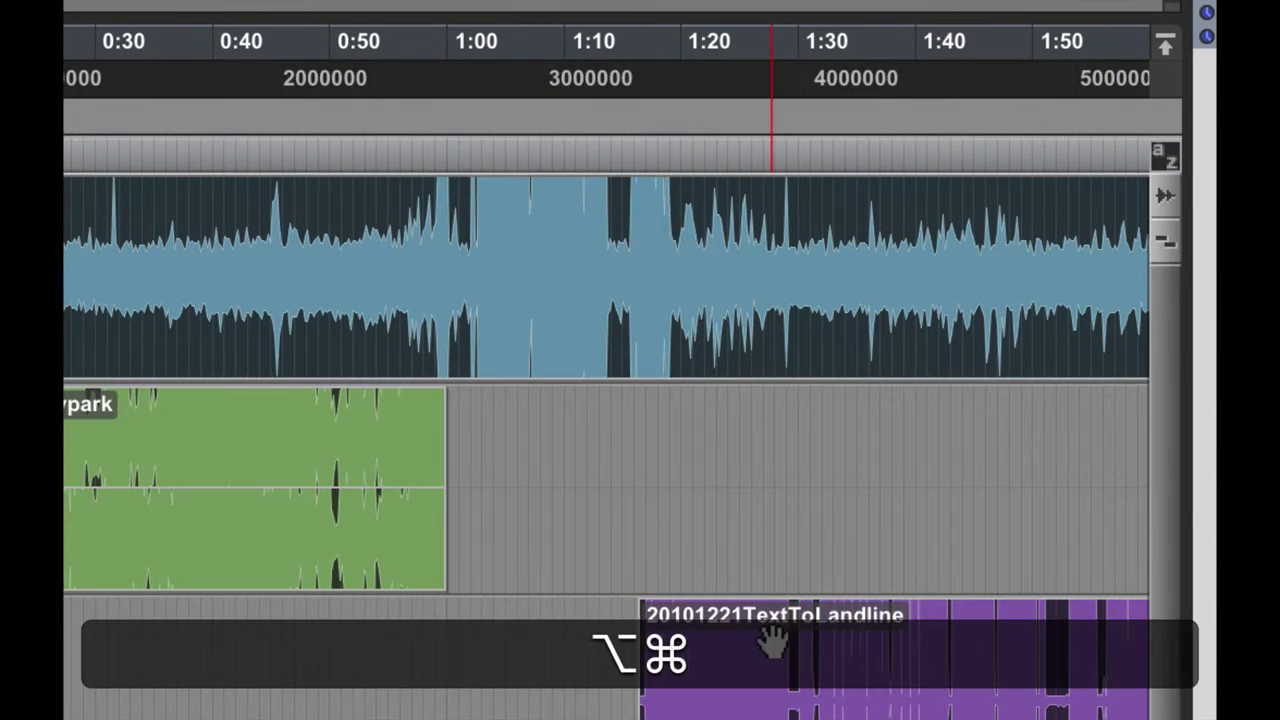
Step: Select the Master 1 track and bring the Mix window forward with all four channel strips
key("alt+super+8")
key("alt+super+8")
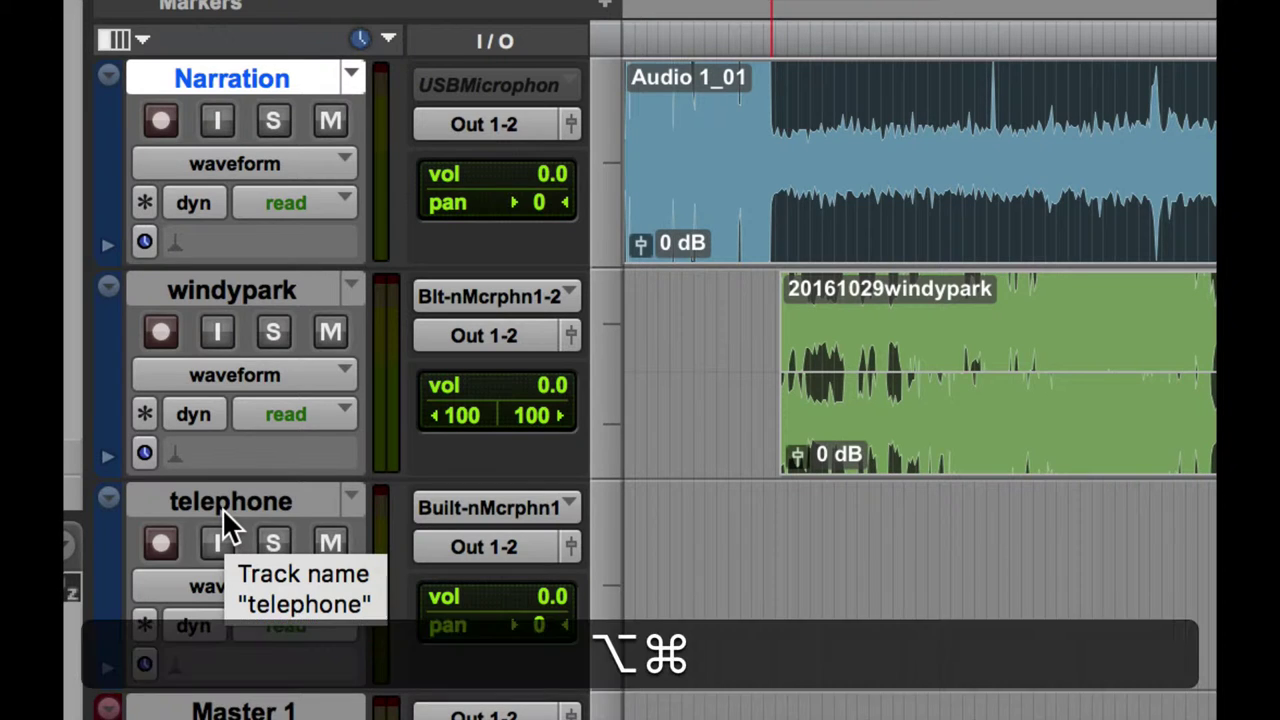
key("alt+super+8")
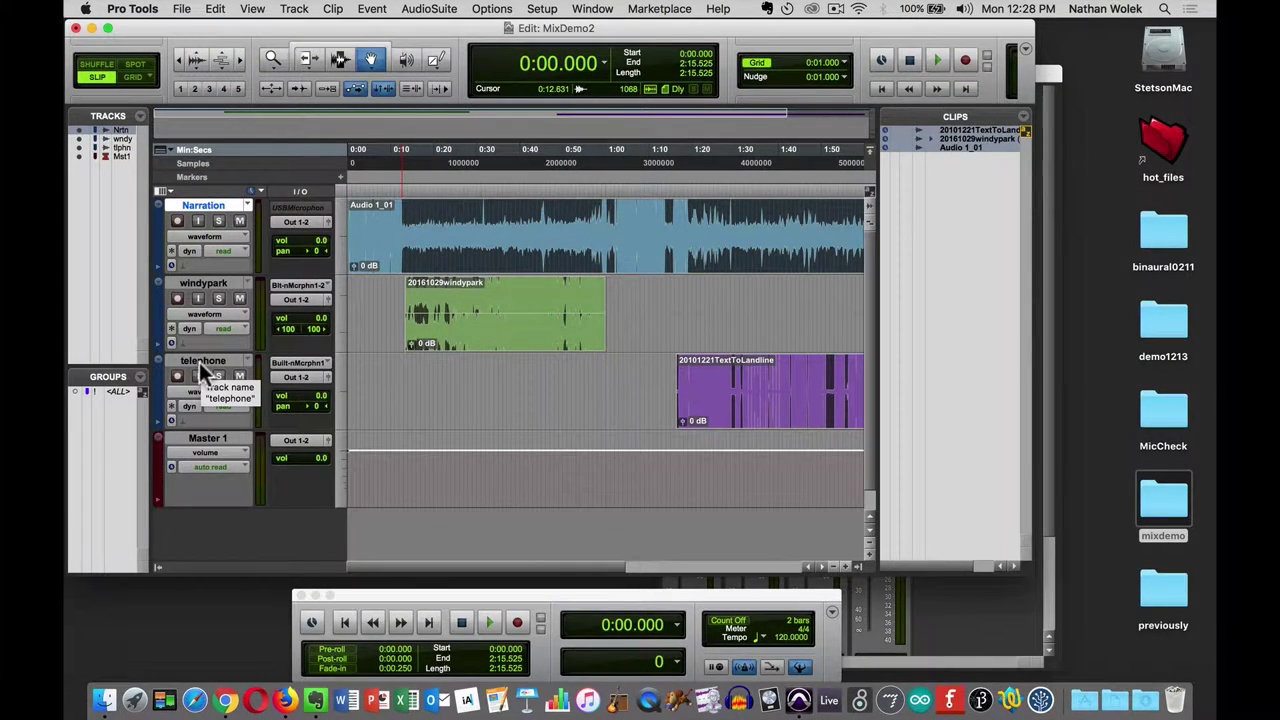
left_click(208, 441)
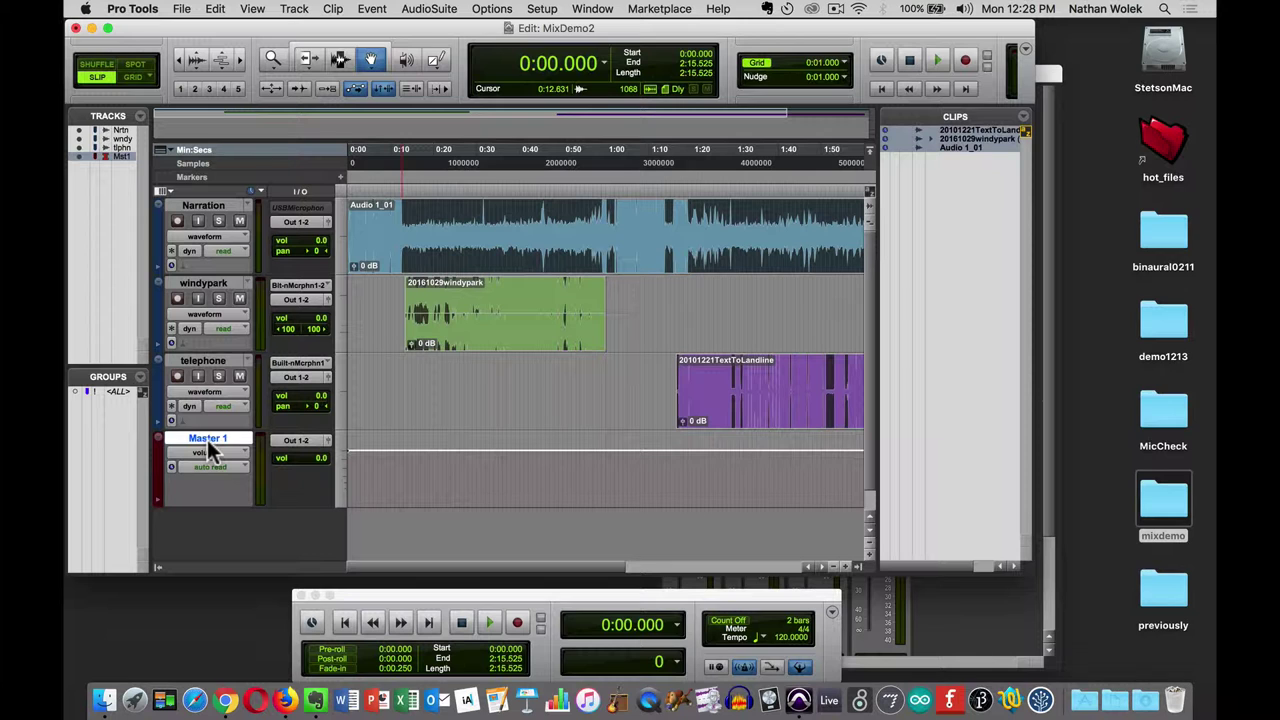
left_click(970, 645)
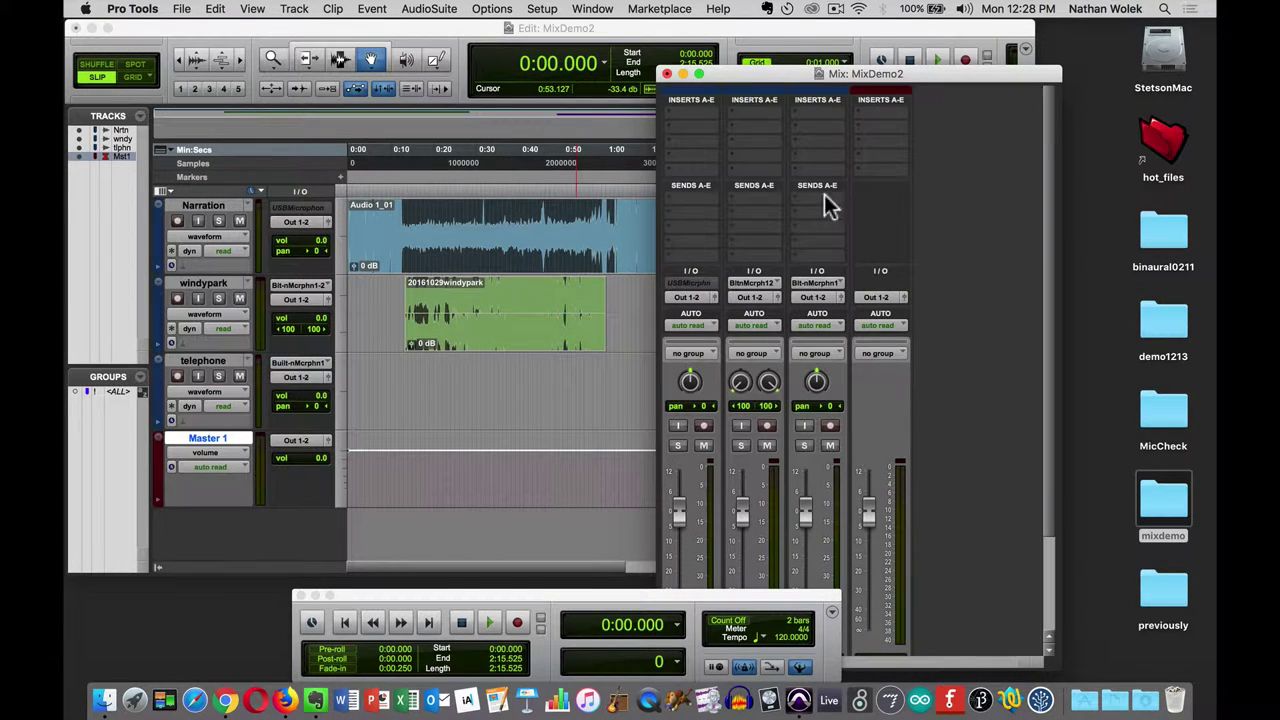
Step: Insert a Maxim (stereo) limiter on the Master track and play the session to watch its meters
left_click_drag(779, 72, 806, 49)
key("alt")
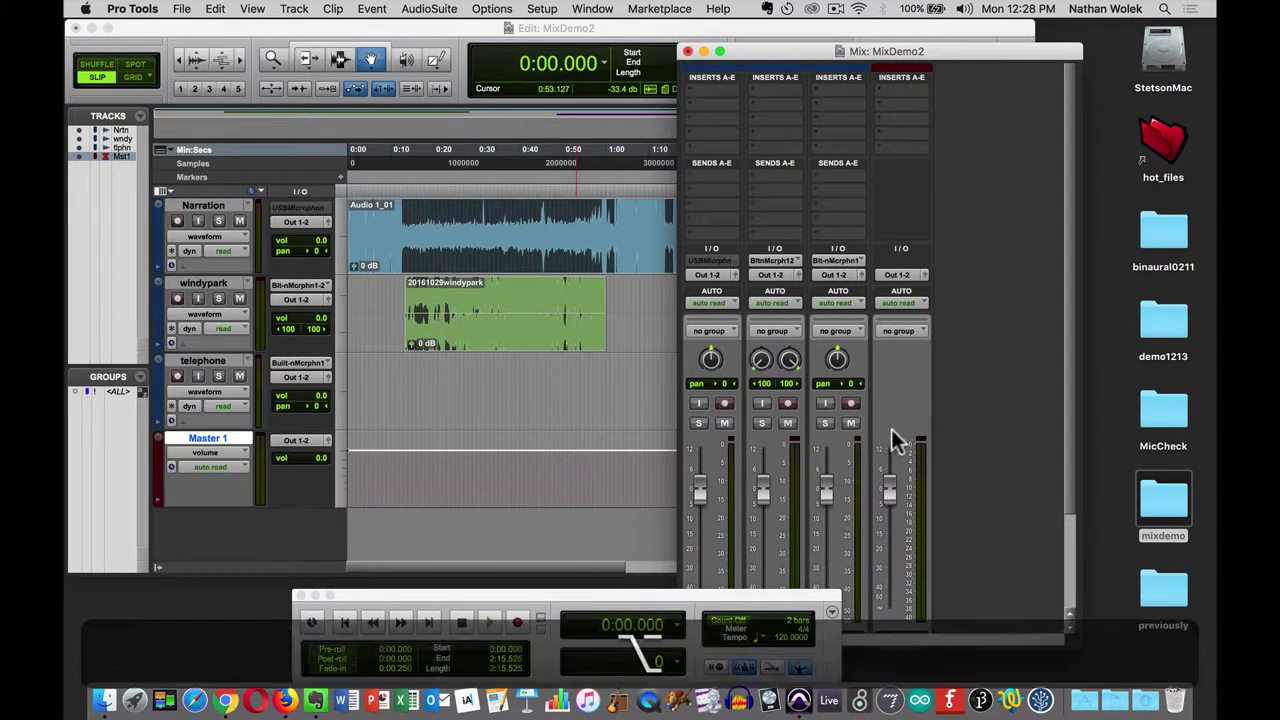
left_click(901, 87)
mouse_move(937, 124)
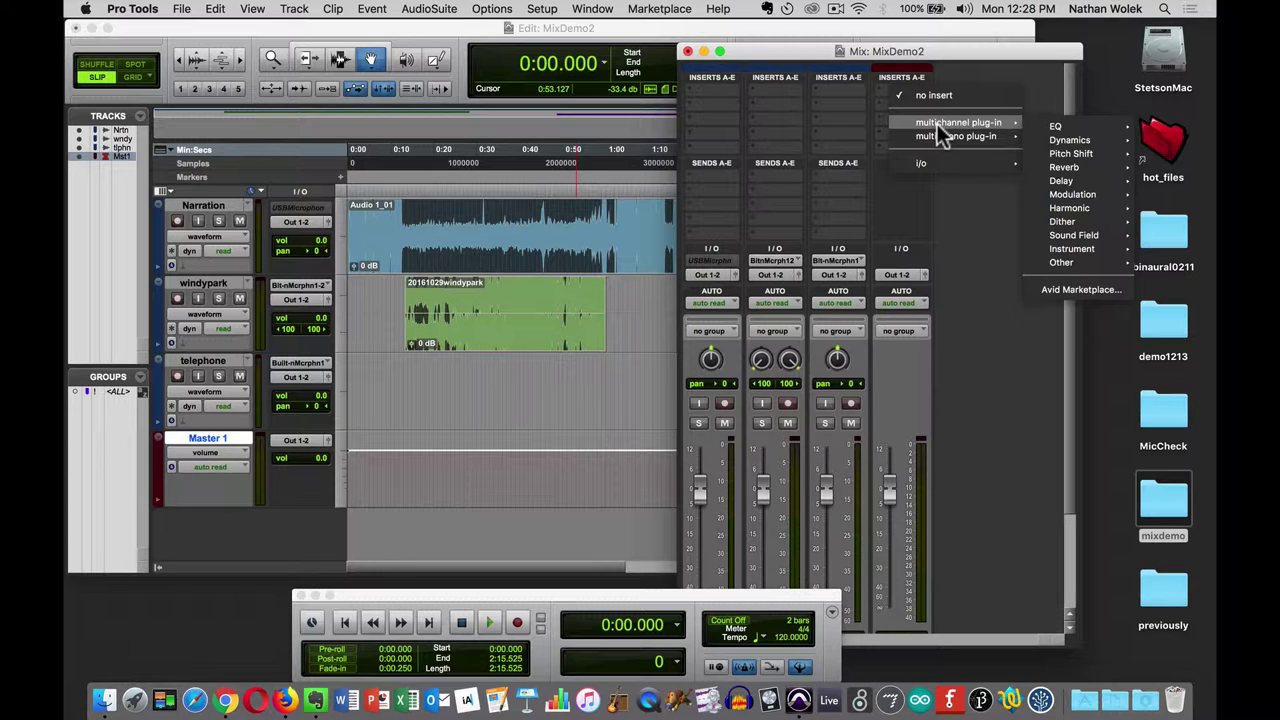
mouse_move(1124, 140)
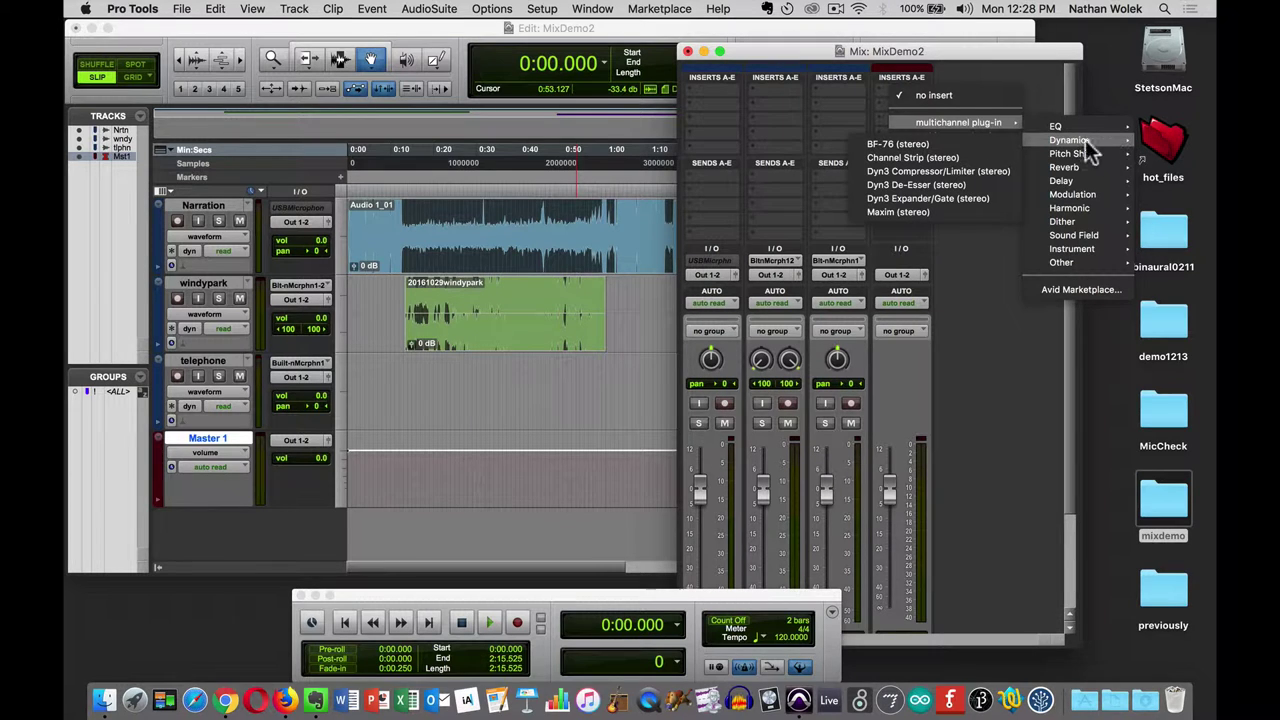
left_click(880, 214)
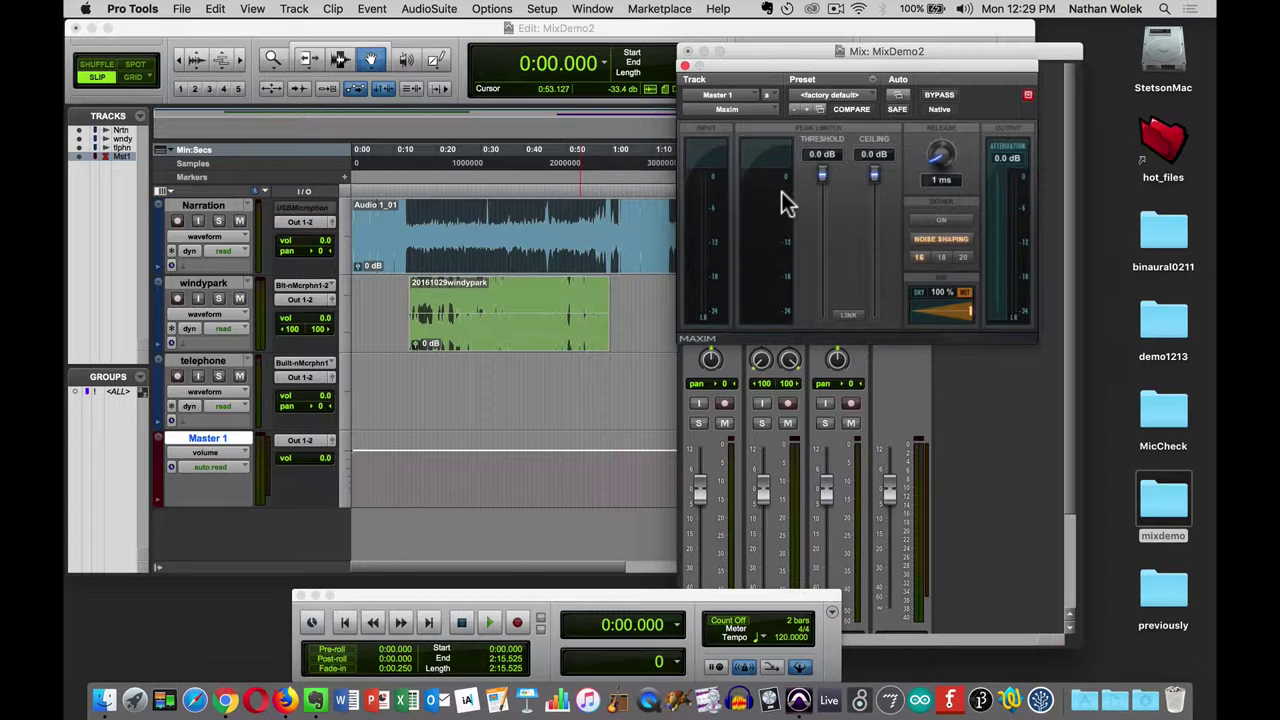
key("space")
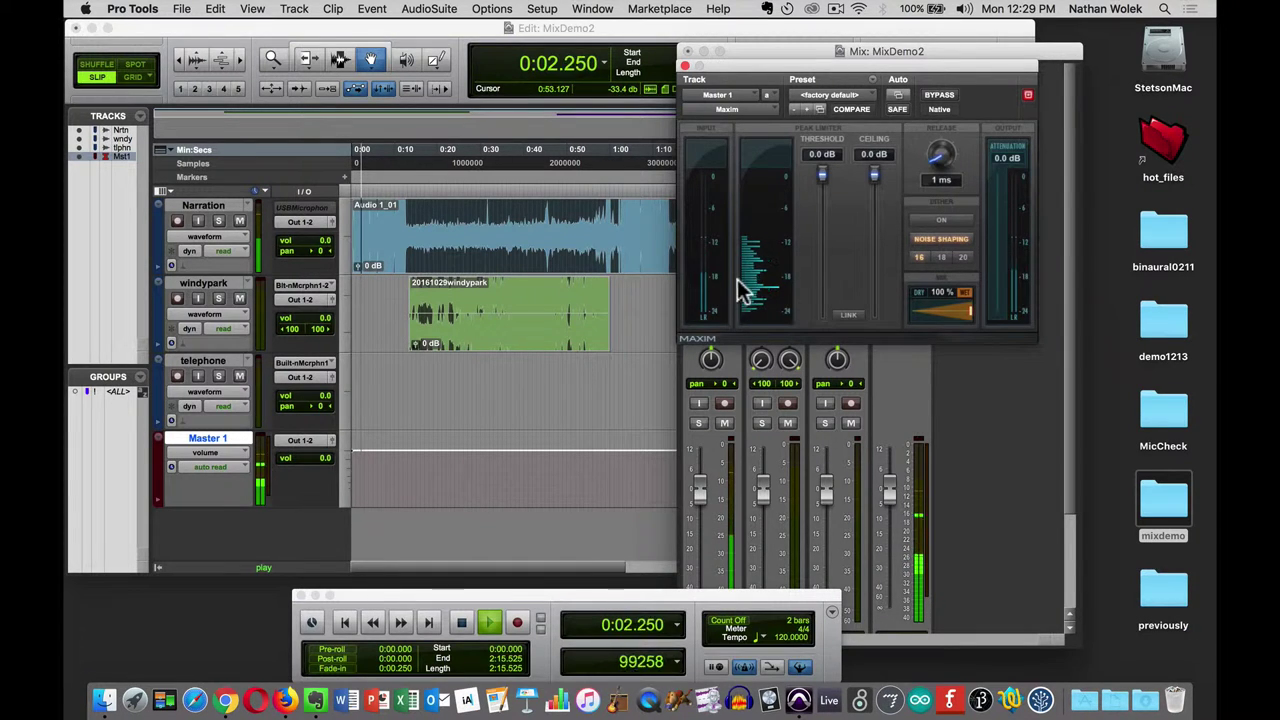
key("alt+super+8")
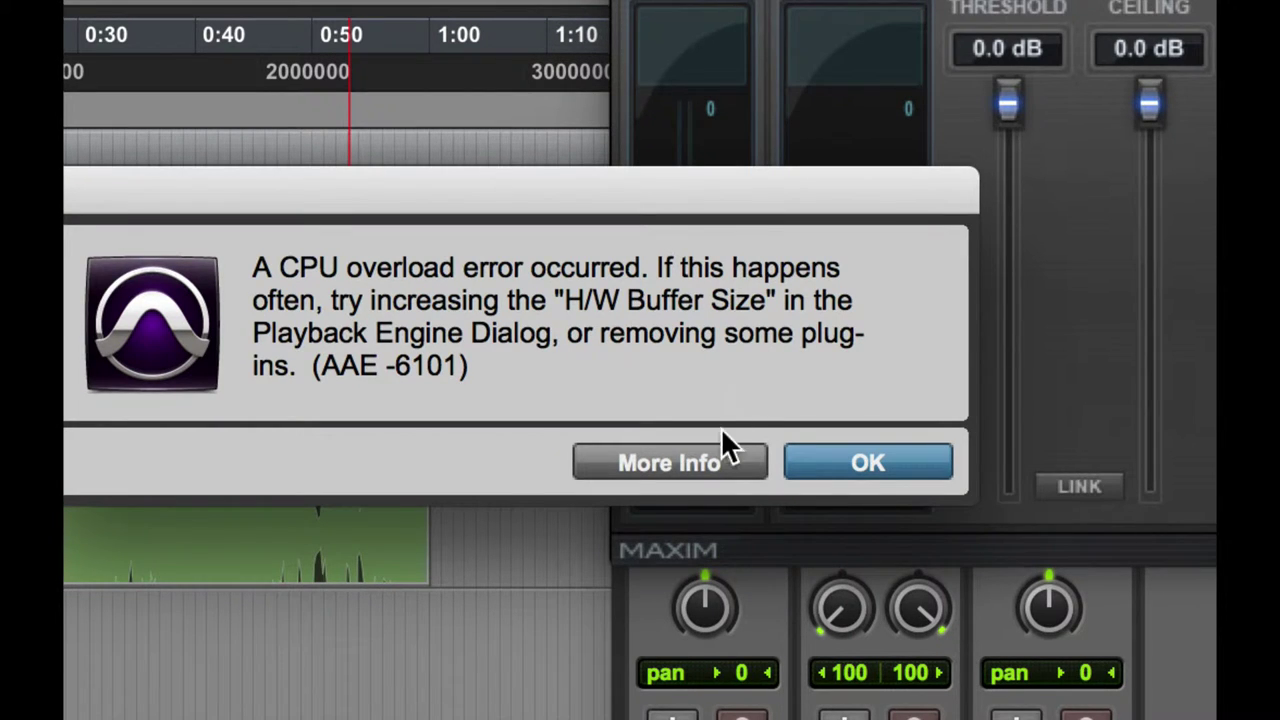
Step: Dismiss the CPU overload error (AAE -6101), then play and stop the session
left_click(820, 463)
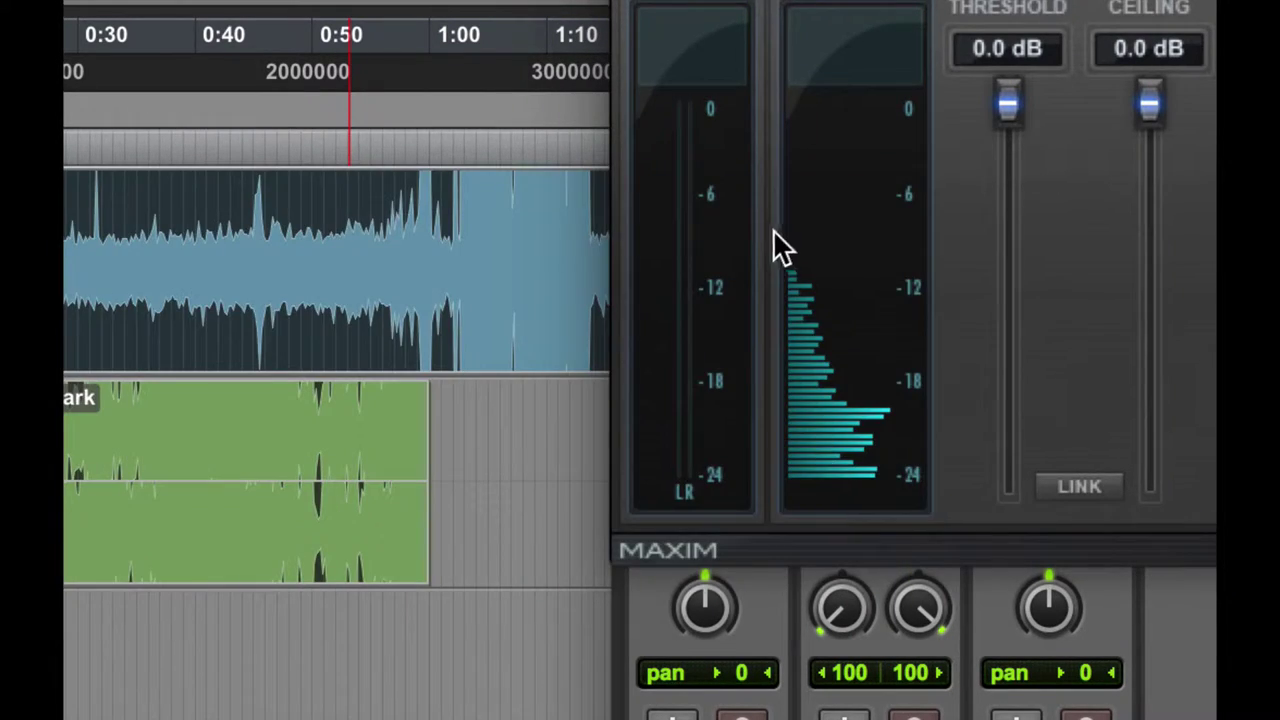
key("alt+super+8")
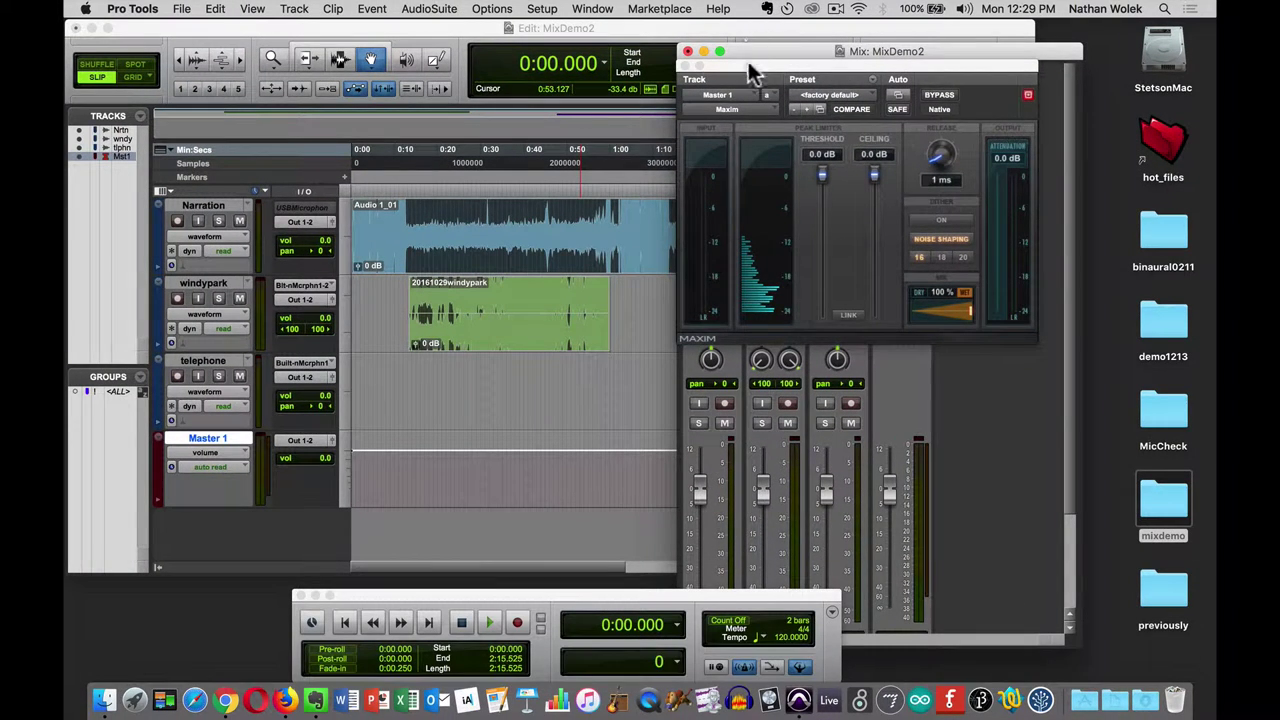
left_click(750, 60)
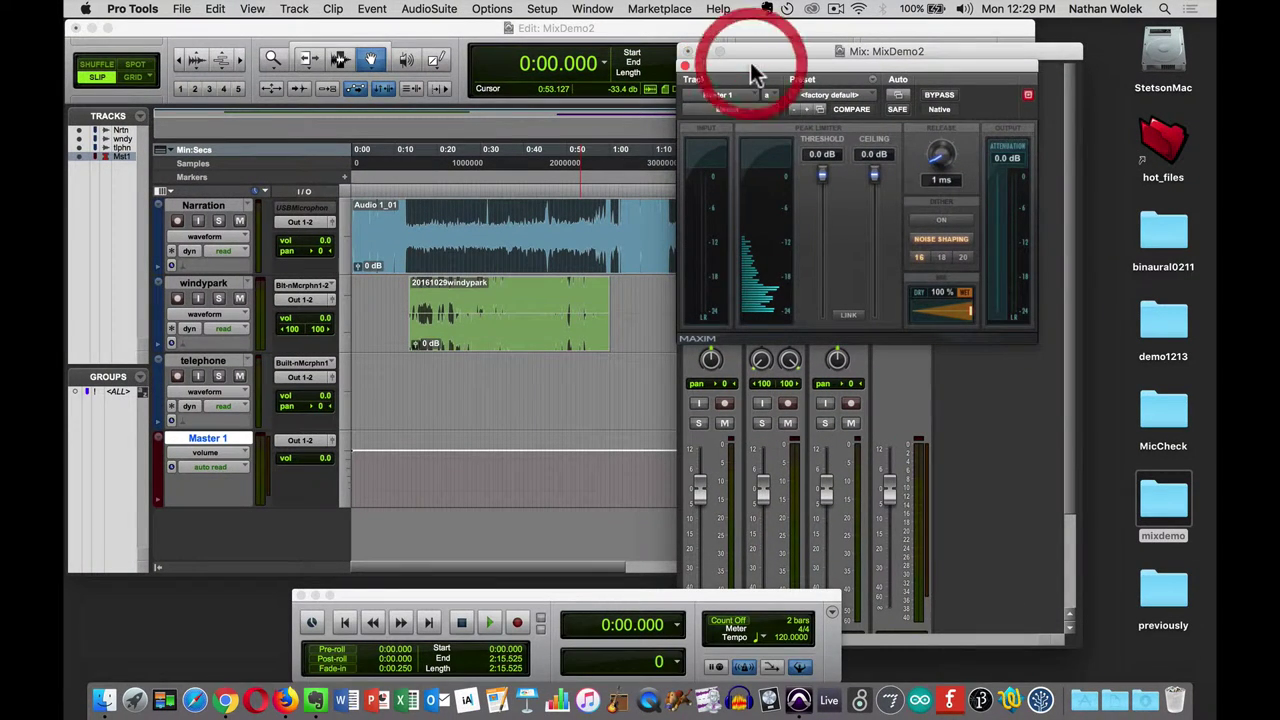
key("space")
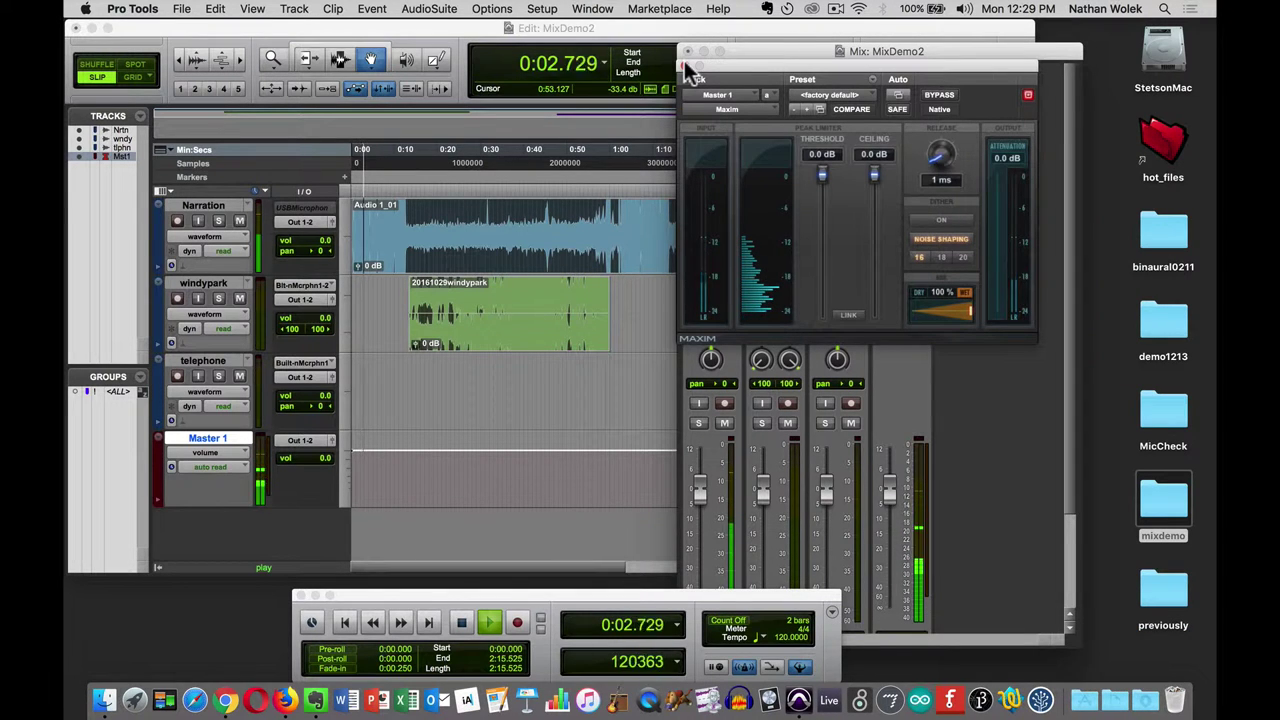
key("space")
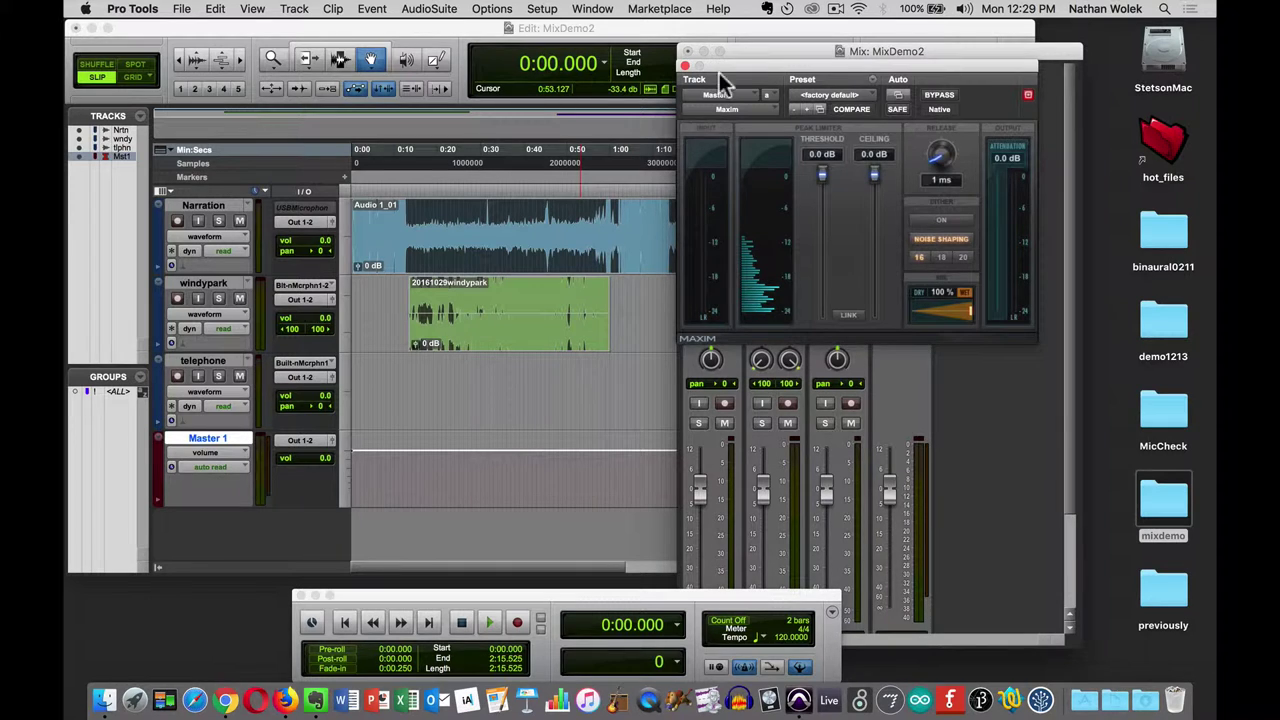
Step: Close the Maxim window, check the mixer meters, and enlarge the Edit window
left_click(686, 66)
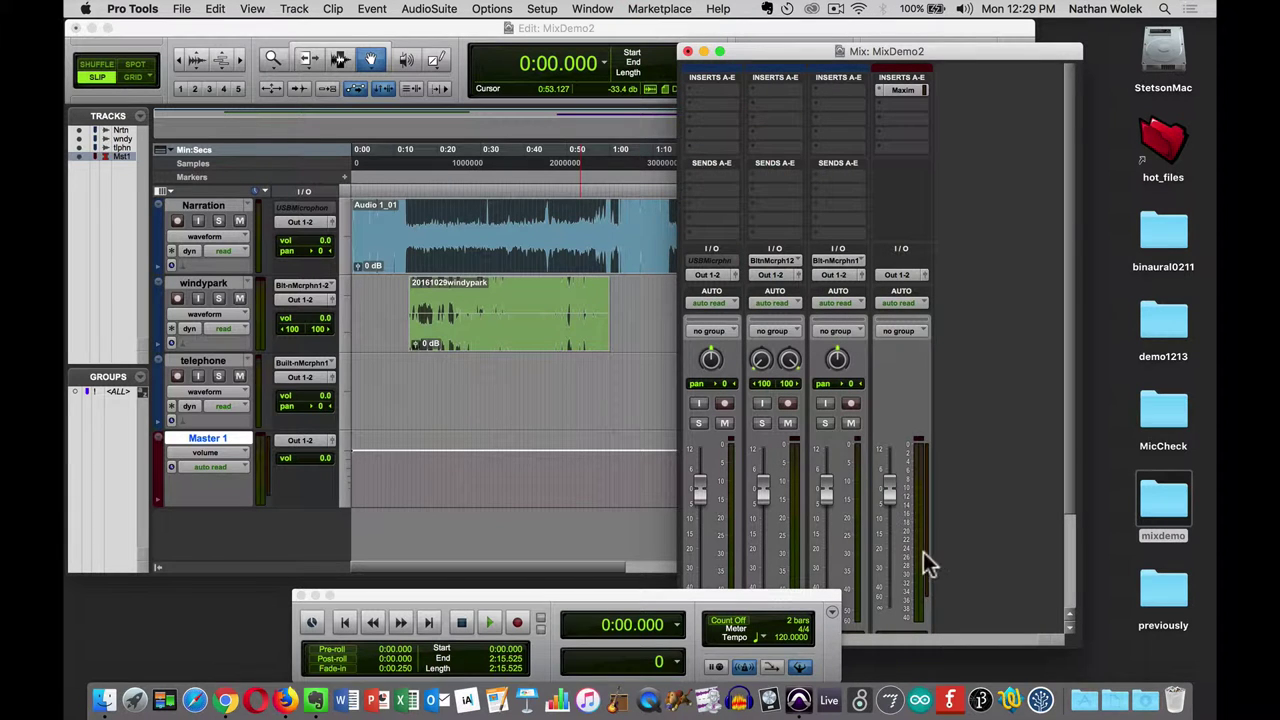
key("alt+super+8")
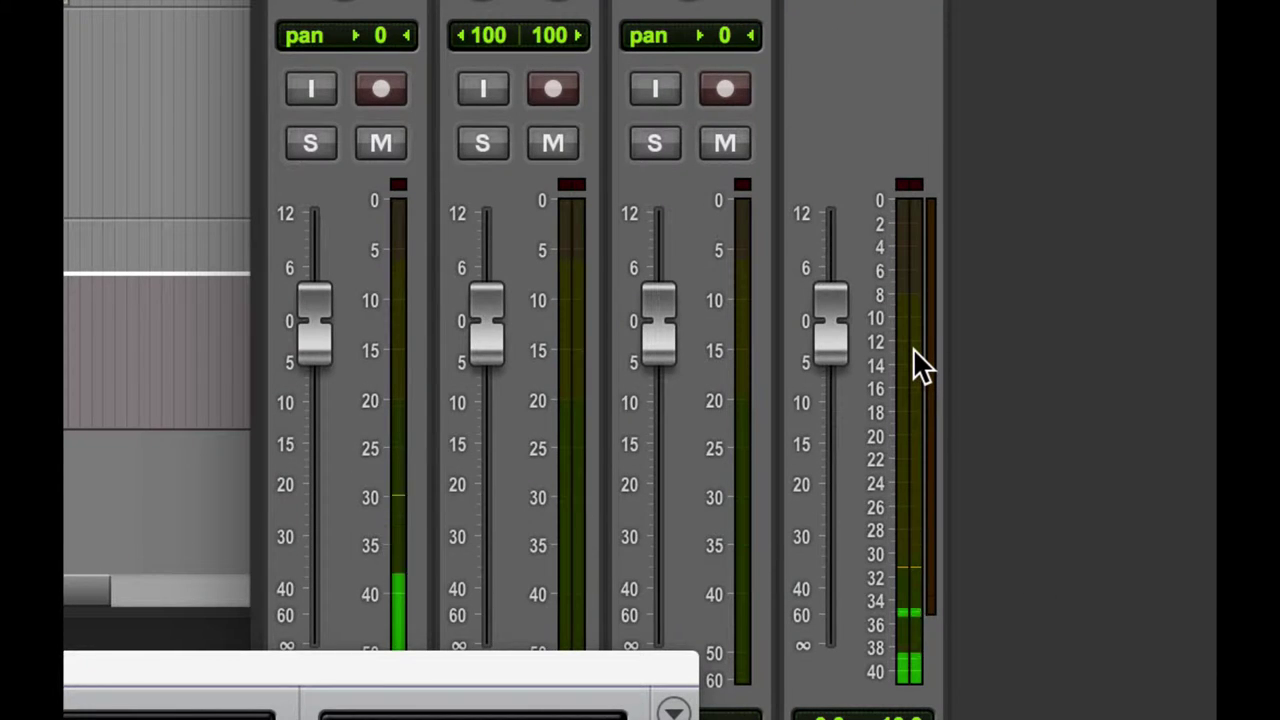
key("alt+super+8")
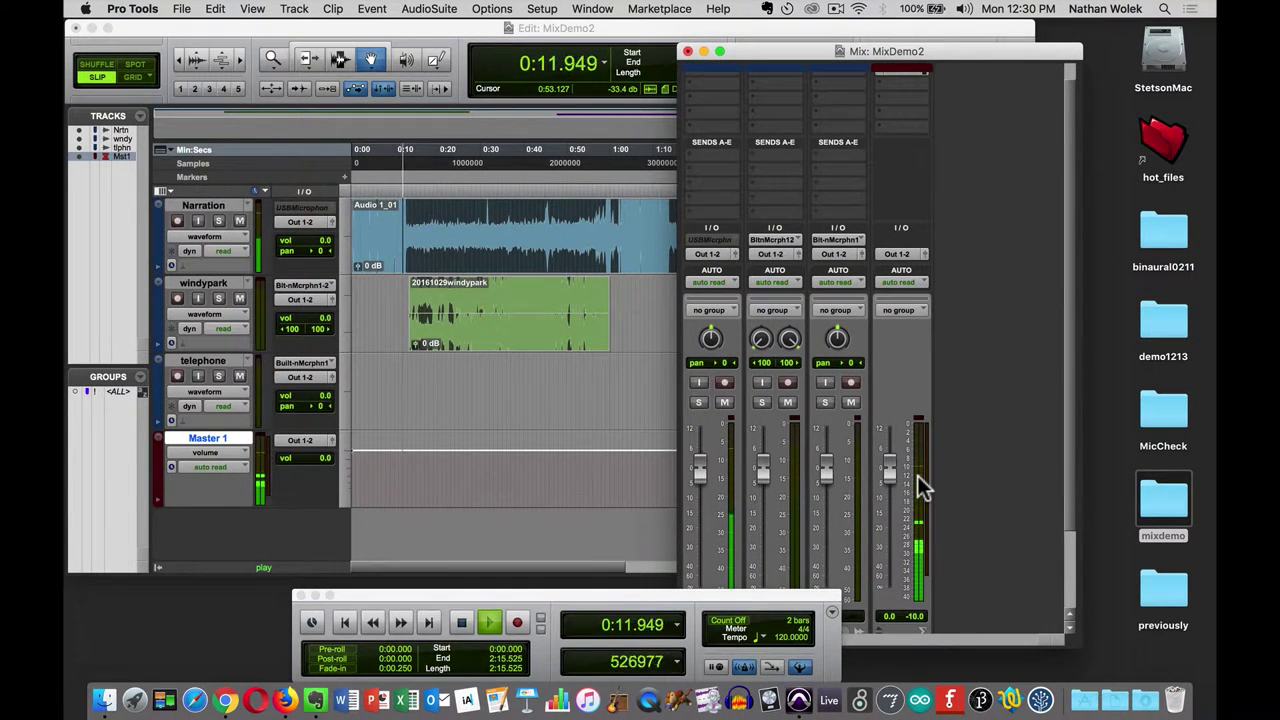
key("space")
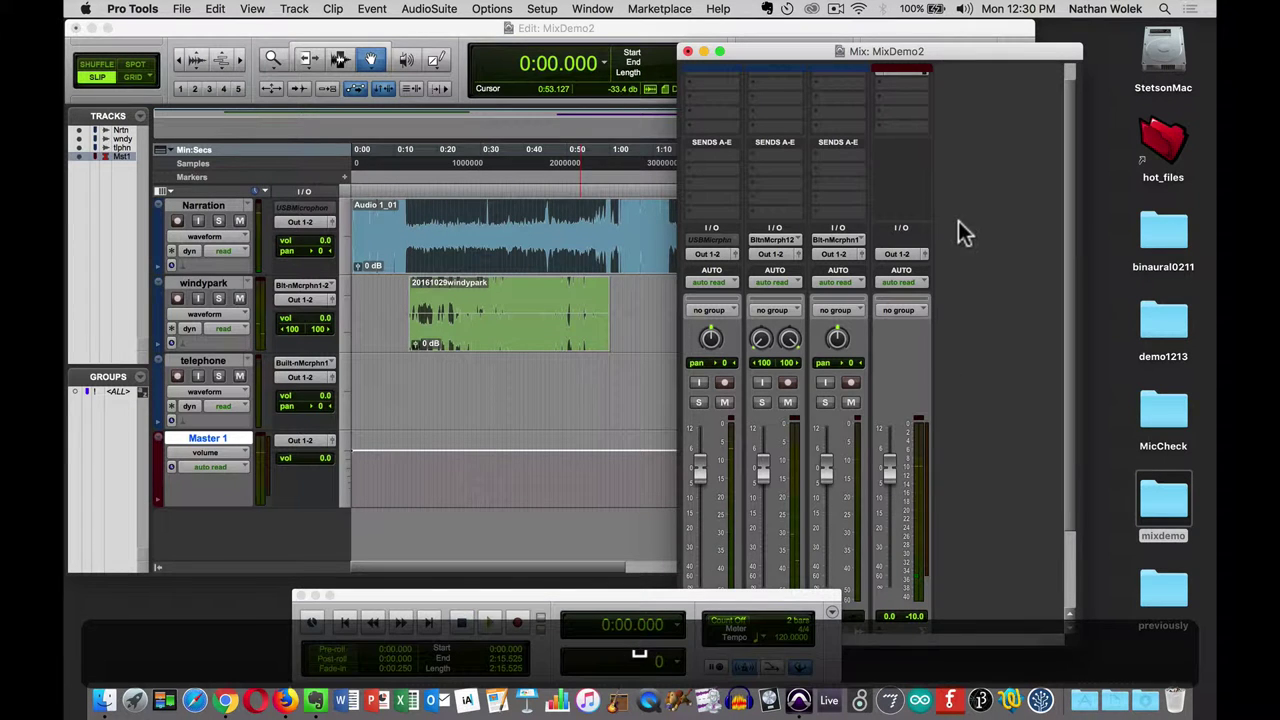
double_click(612, 30)
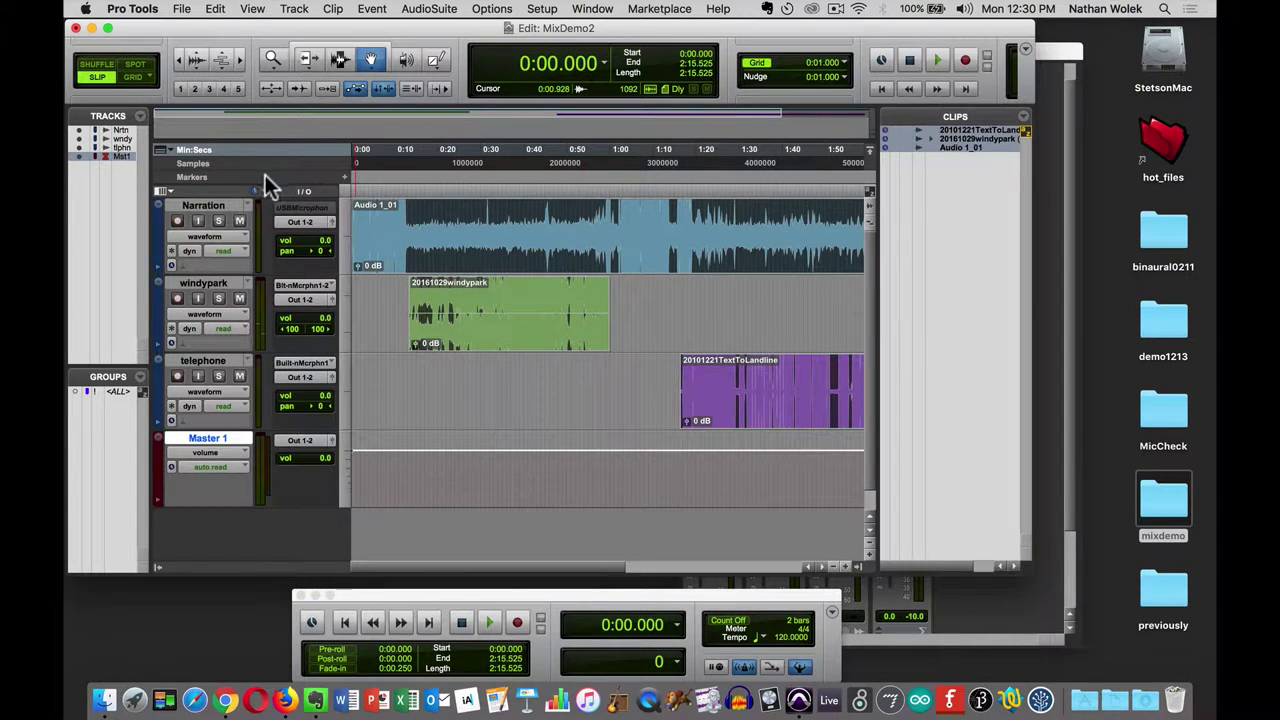
Step: Keep the Narration track's output routed to Out 1-2 (Stereo)
left_click(302, 221)
mouse_move(345, 223)
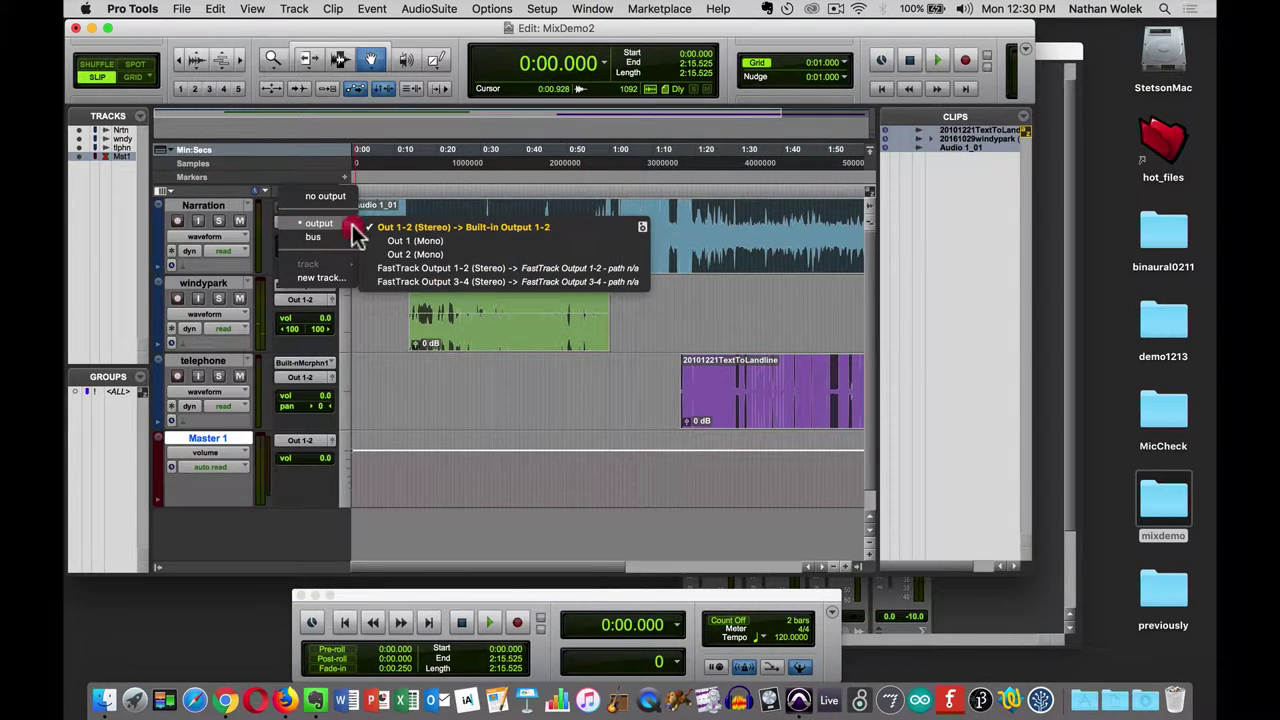
left_click(435, 228)
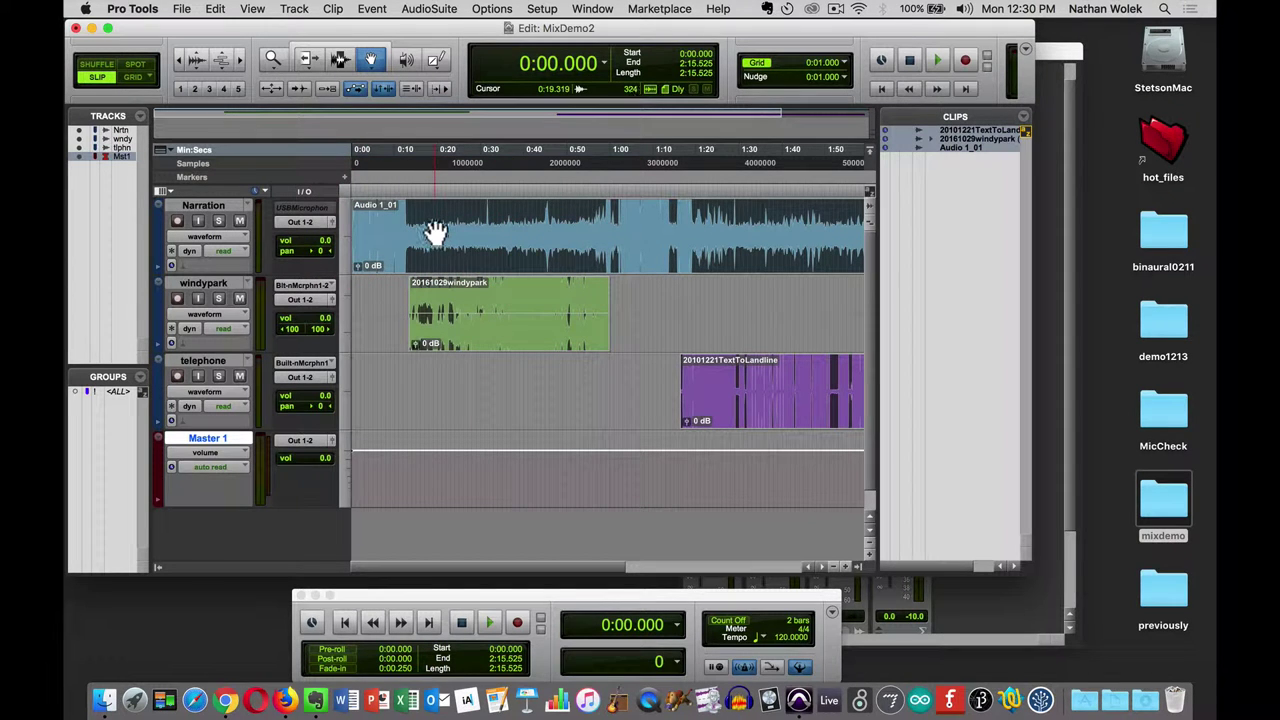
Step: Play the session with the Mac's output volume lowered, then replay it from the start
key("space")
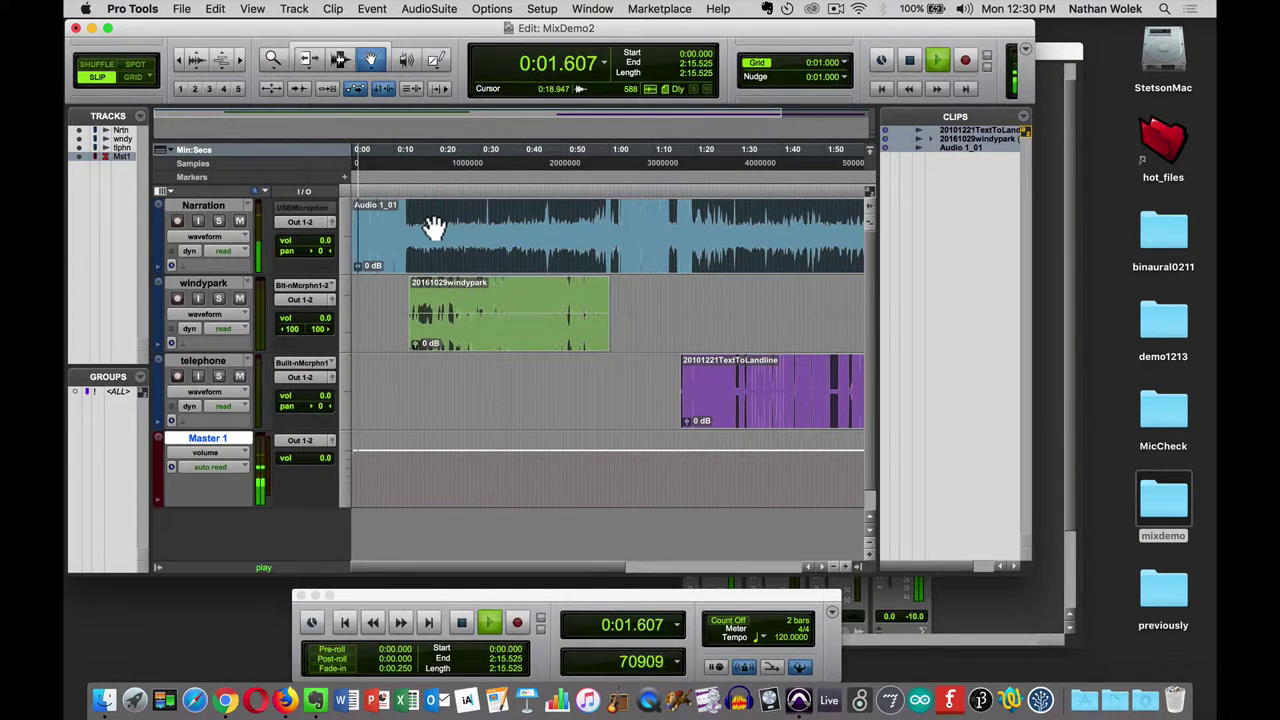
key("XF86AudioRaiseVolume")
key("XF86AudioLowerVolume")
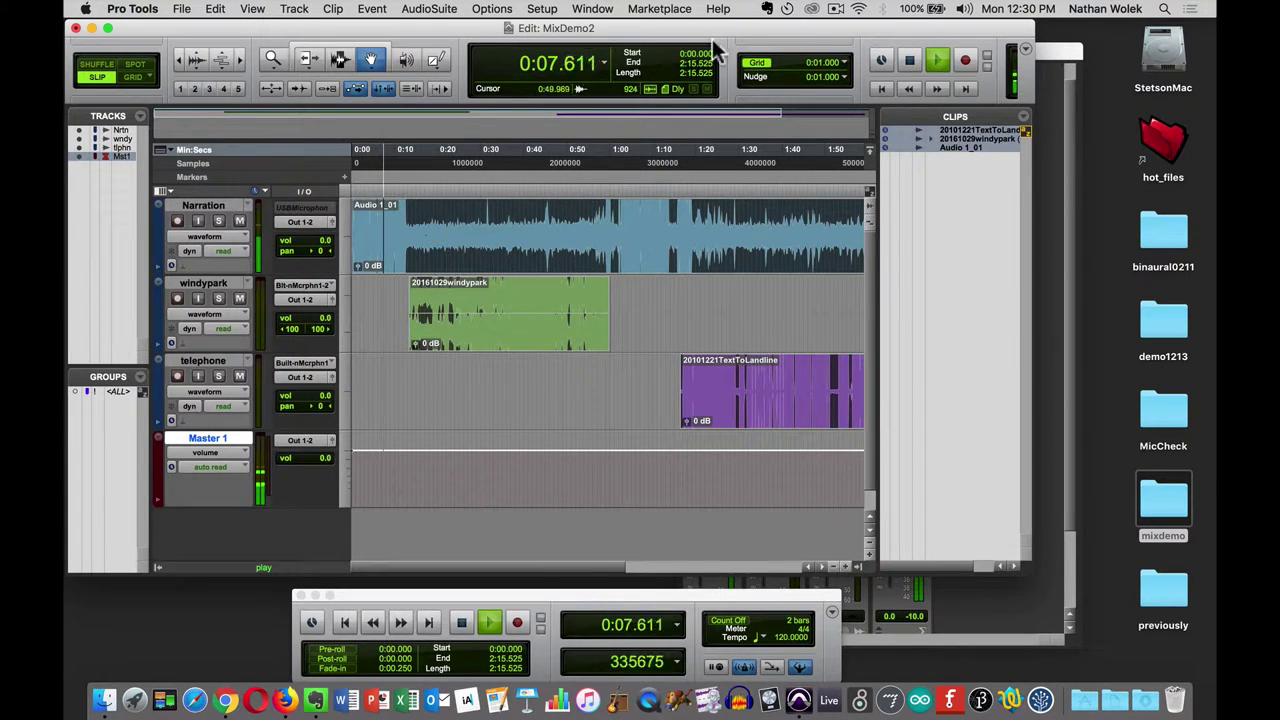
left_click(964, 9)
left_click_drag(964, 42, 964, 110)
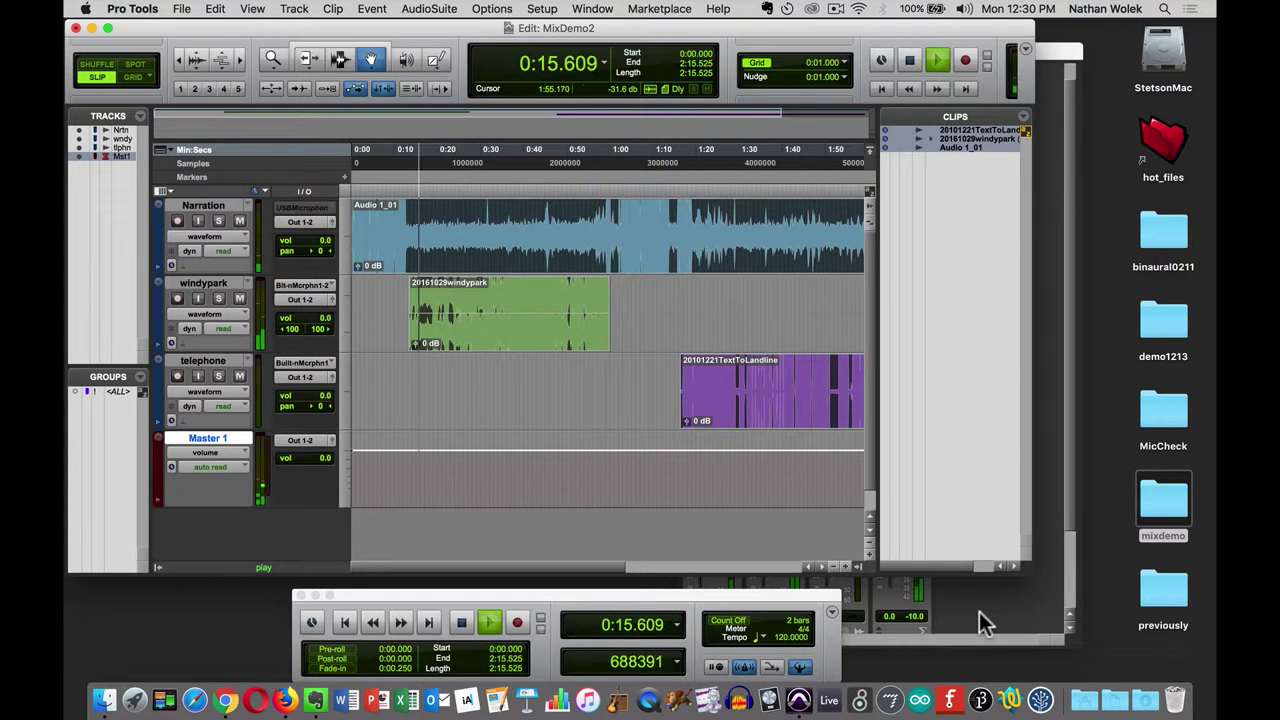
key("space")
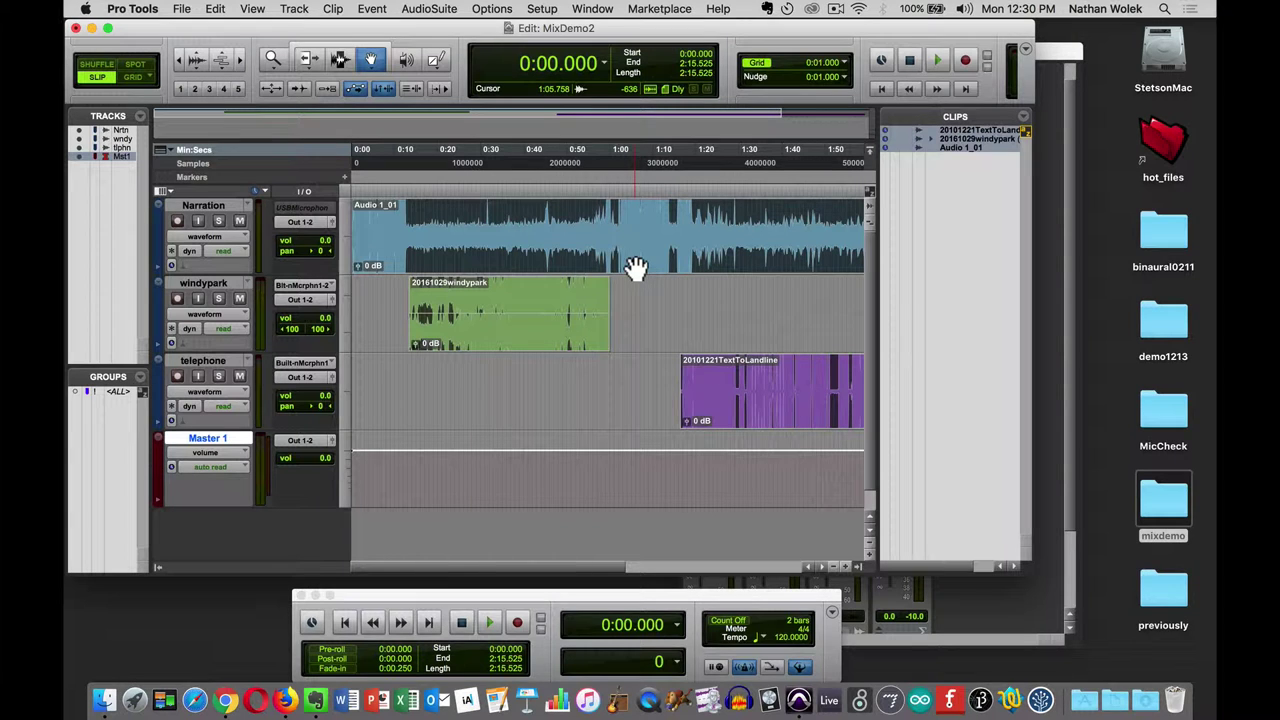
key("space")
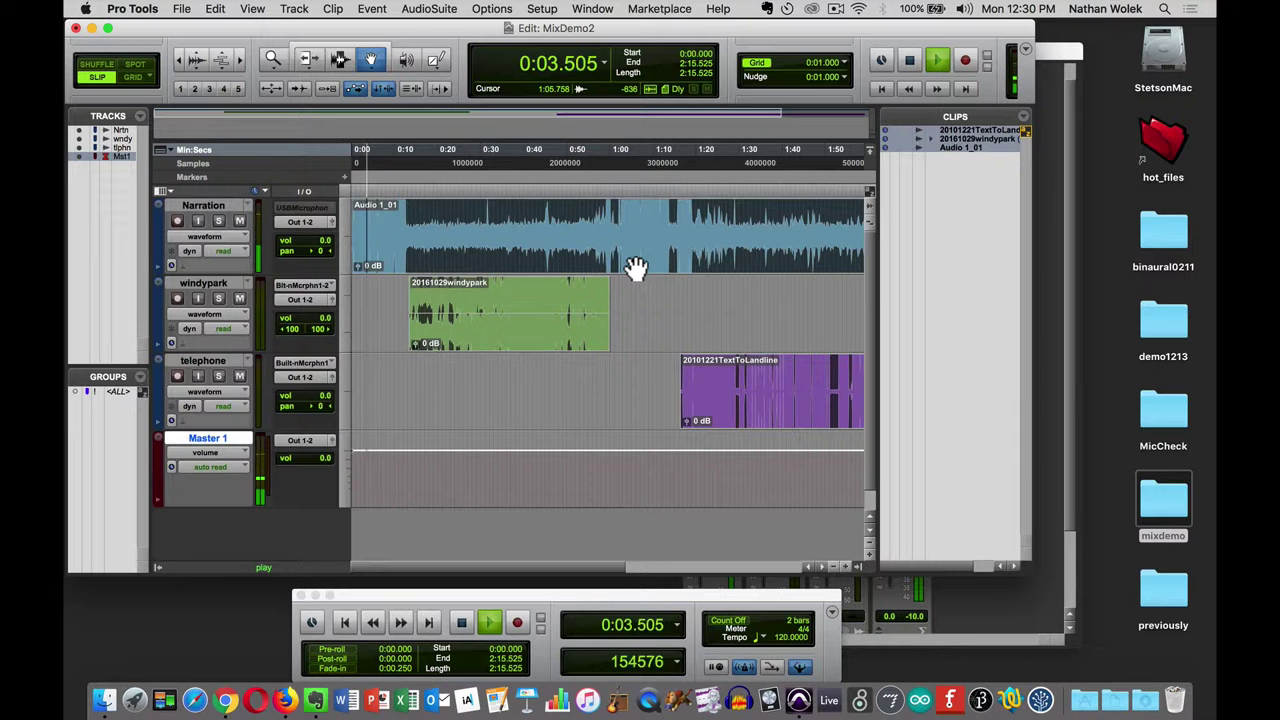
key("space")
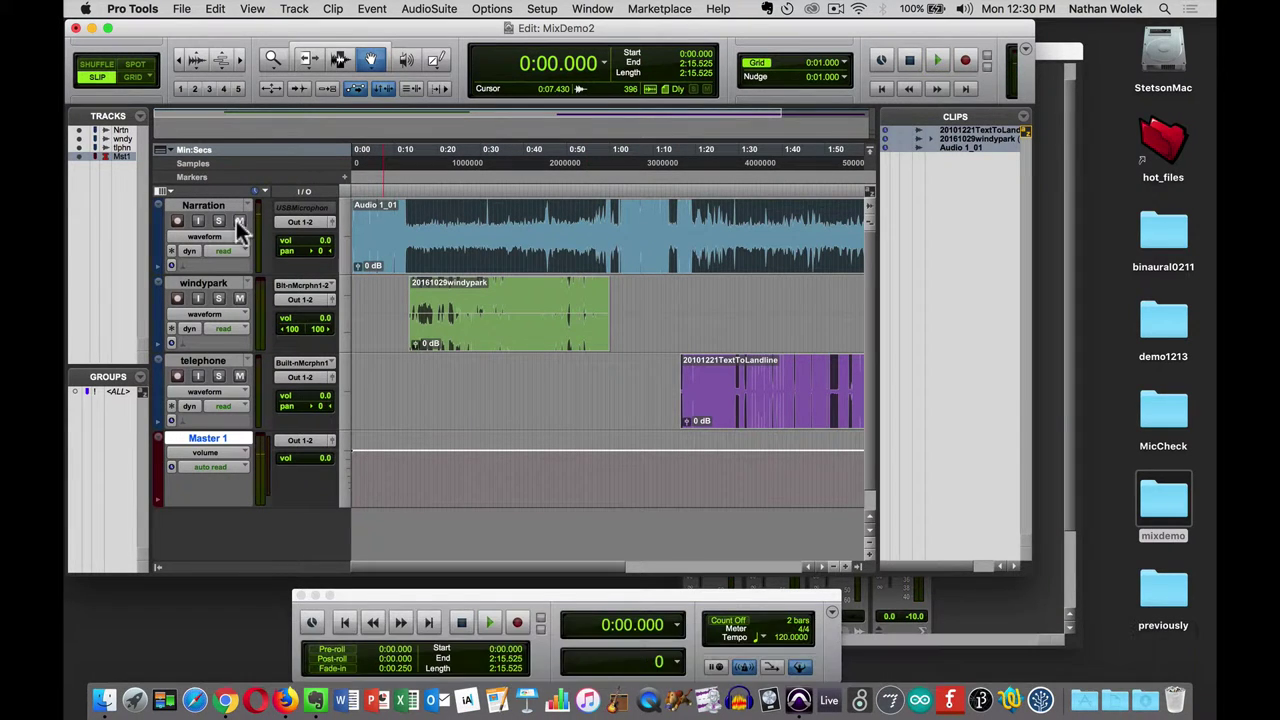
Step: Solo Narration and play from the top, fast-forwarding to about 0:49
left_click(219, 221)
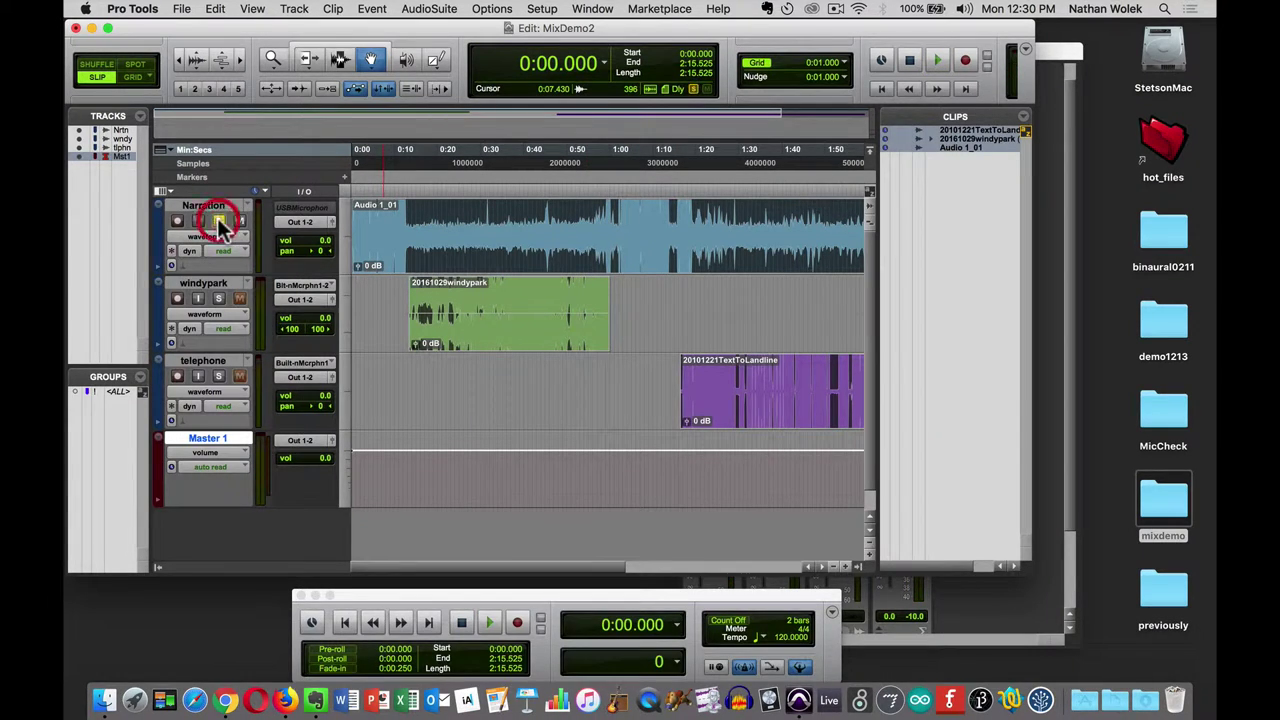
left_click(397, 159)
key("Return")
key("space")
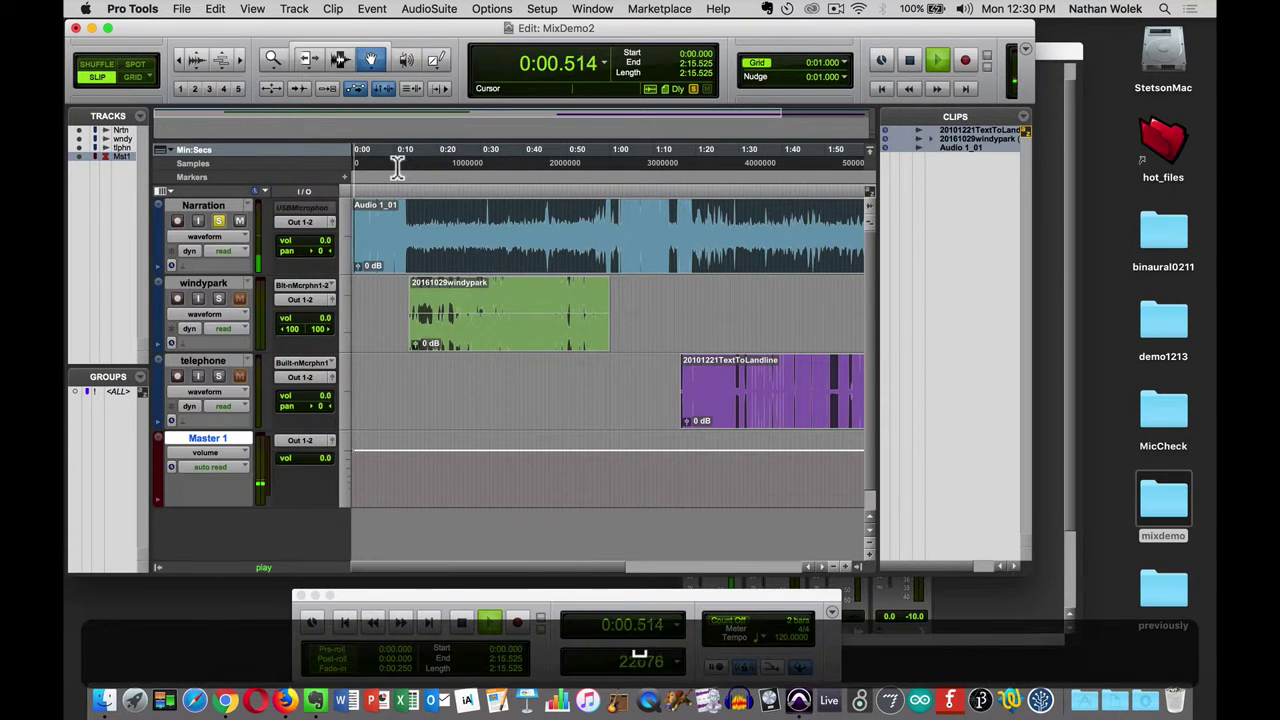
left_click(944, 87)
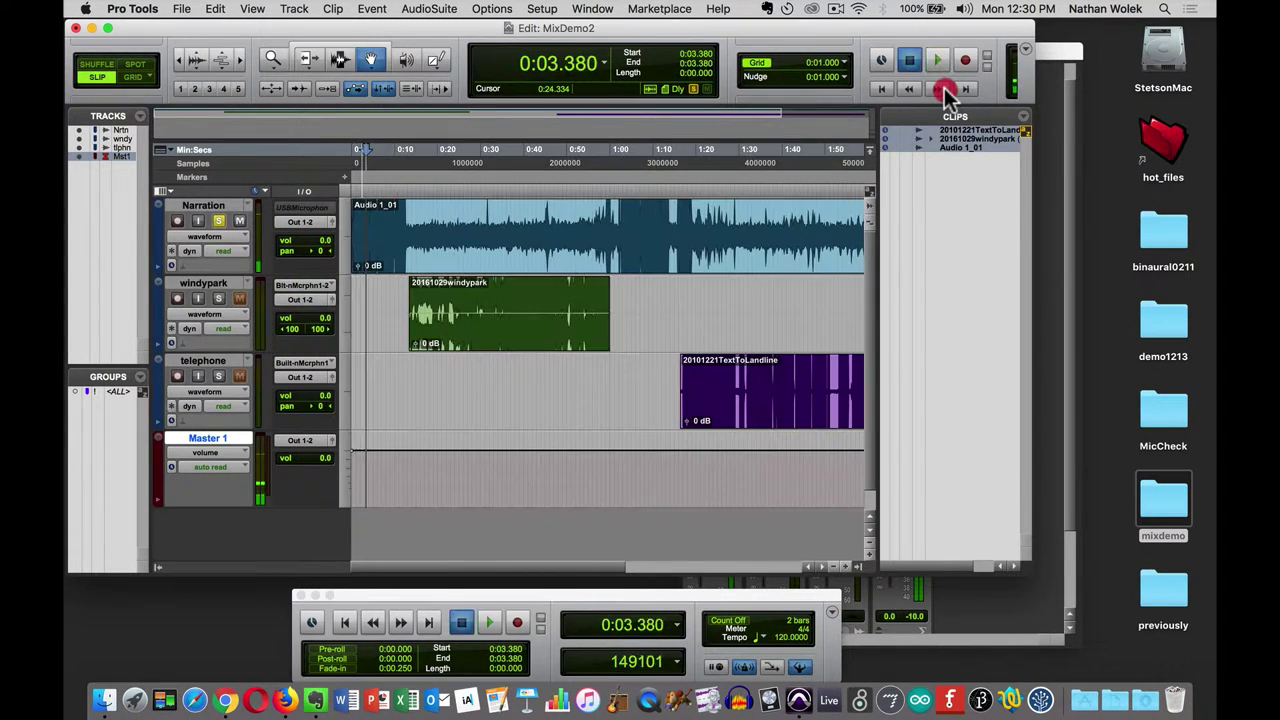
left_click_drag(944, 87, 943, 86)
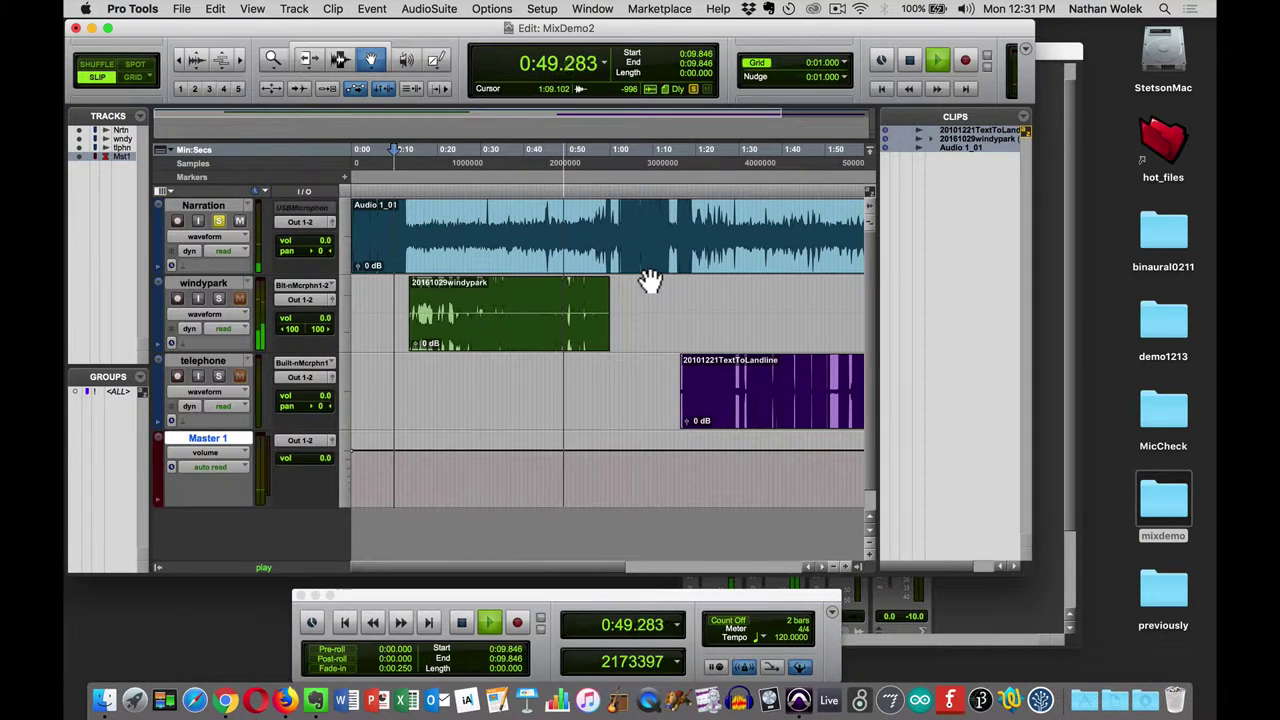
Step: Delete the 0:14–1:00 range of Audio 1_01 with the Selector tool, splitting it in two
key("space")
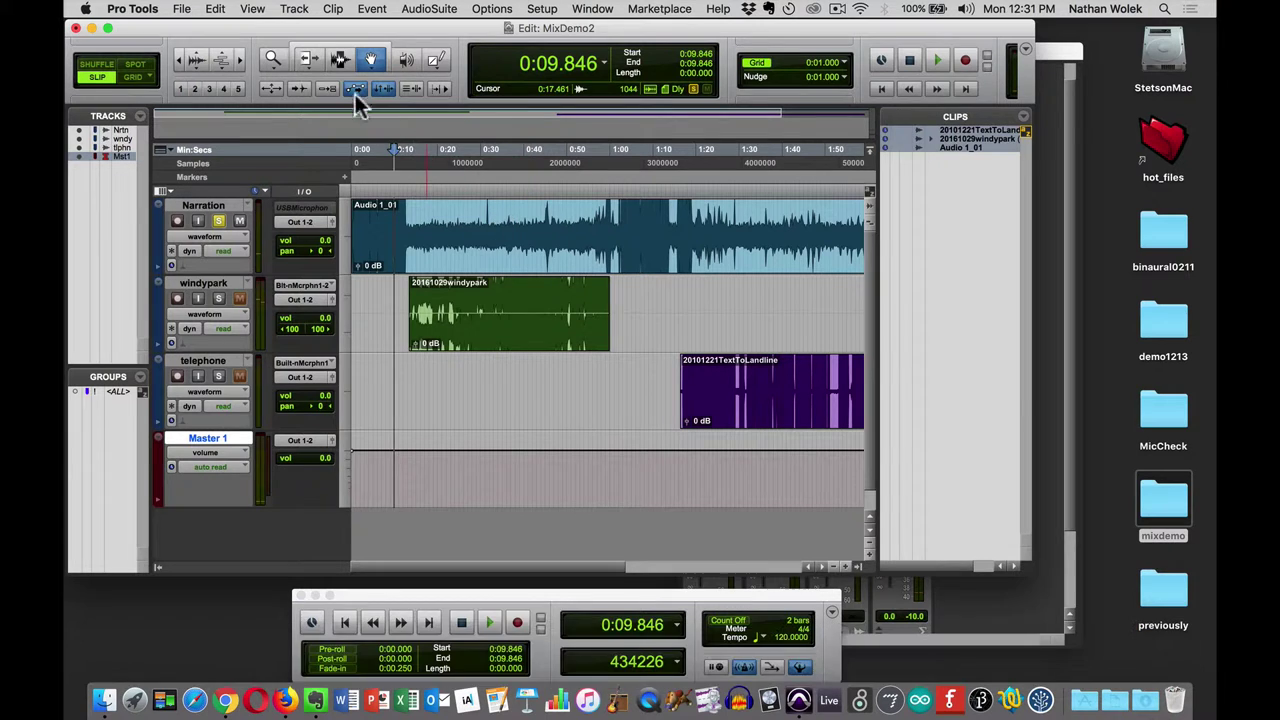
key("alt+super+8")
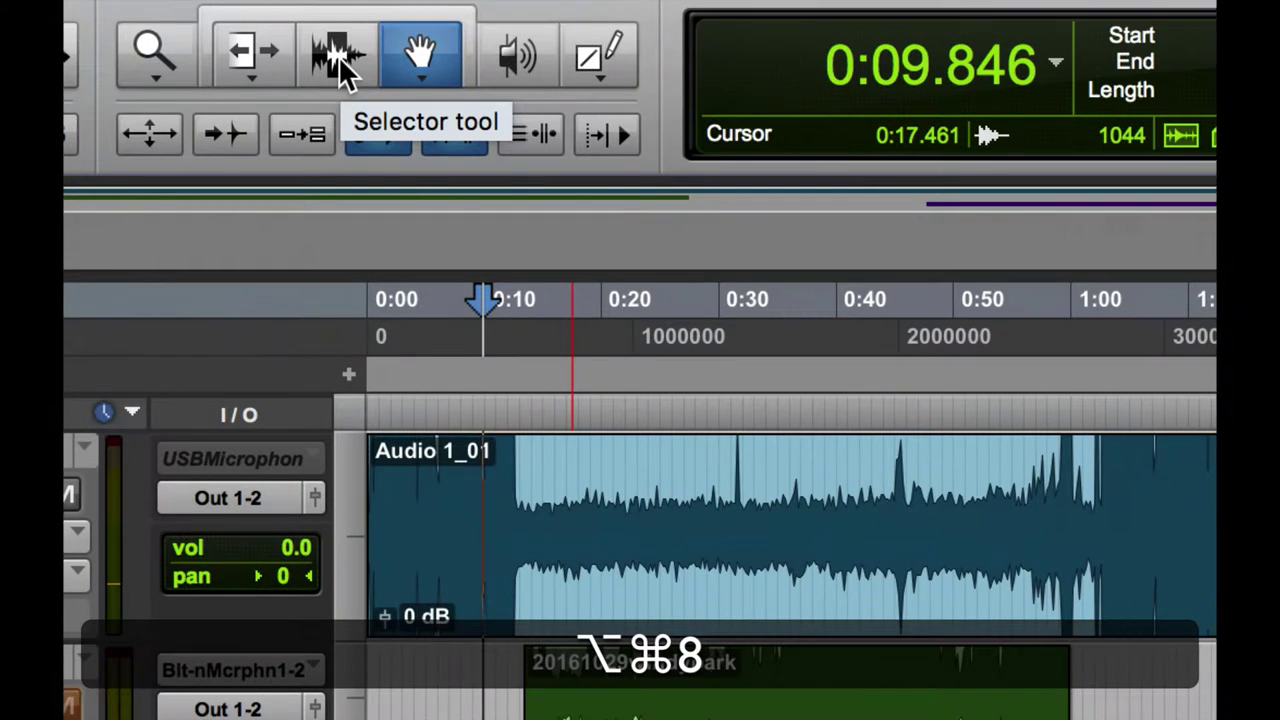
left_click(340, 58)
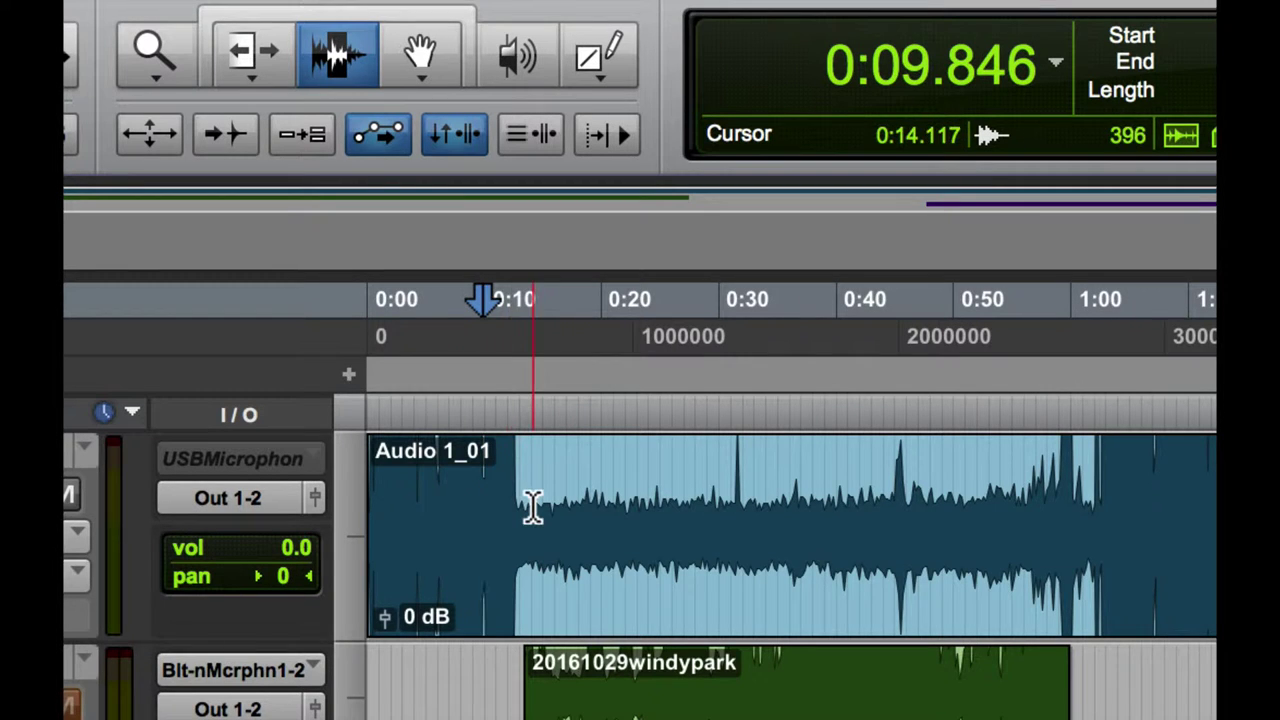
left_click_drag(532, 507, 1077, 509)
key("BackSpace")
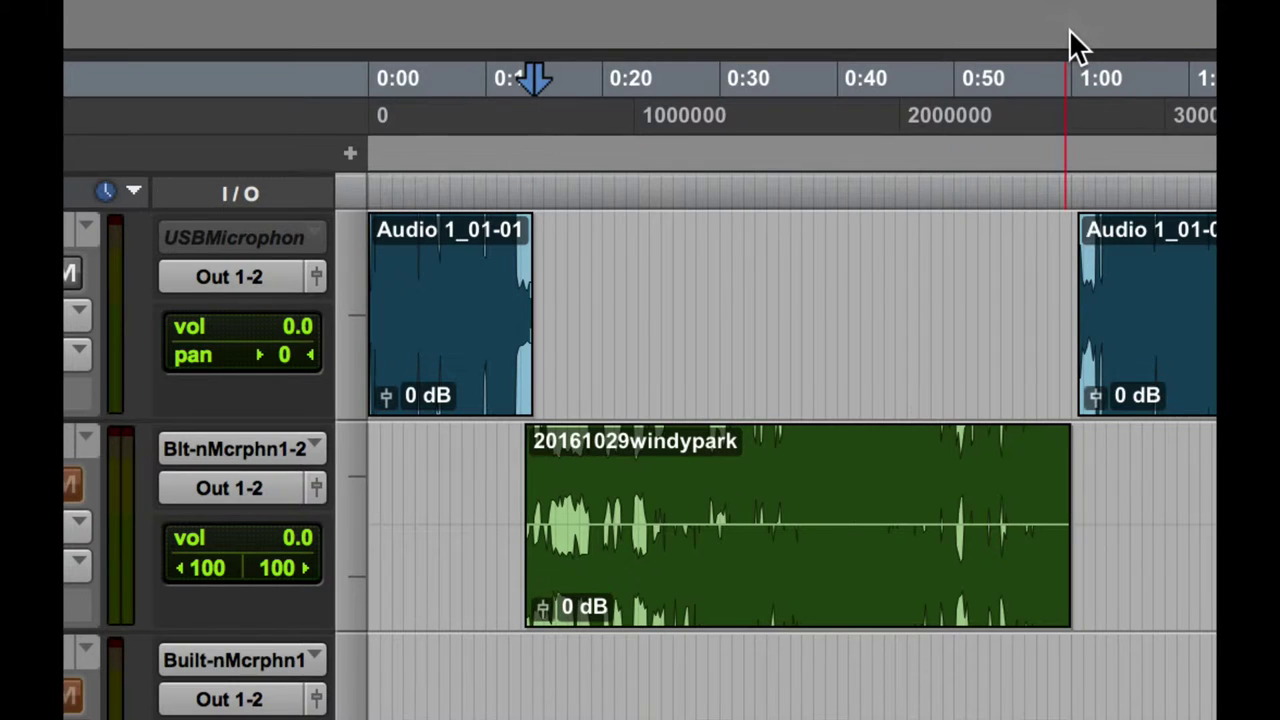
key("super+z")
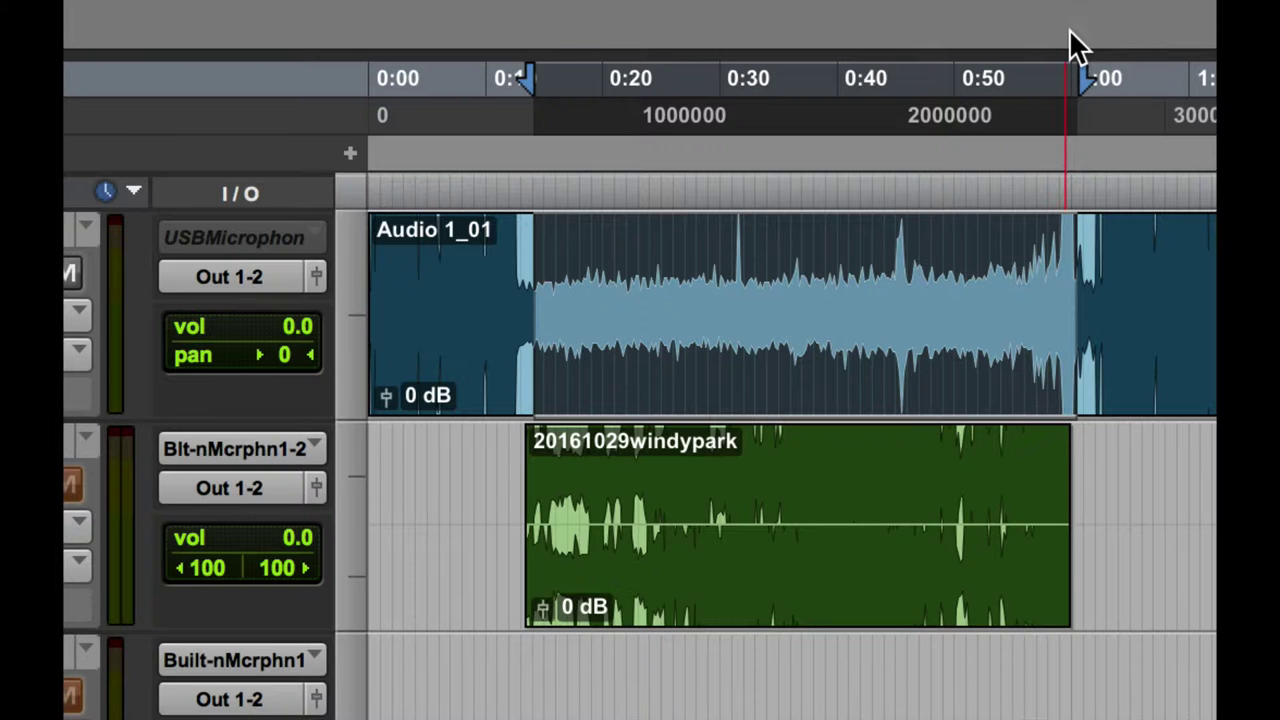
key("BackSpace")
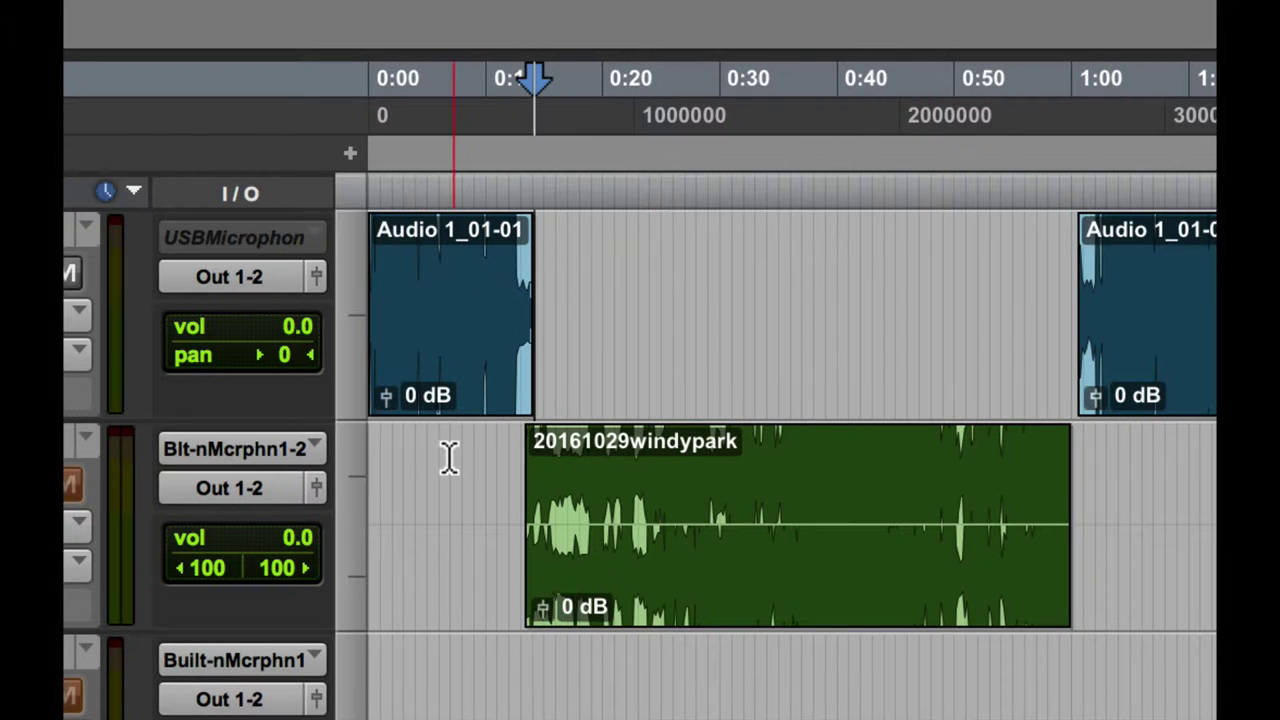
key("alt+super")
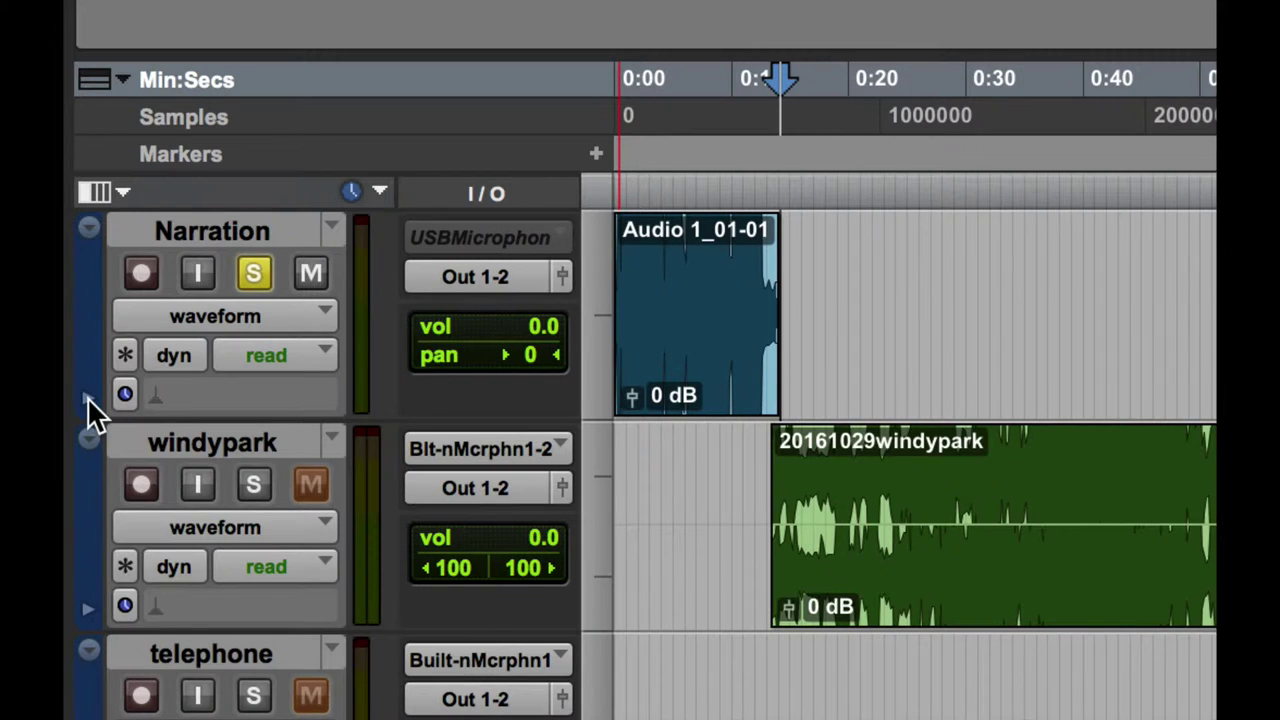
Step: Reveal the Narration volume automation lane and place the cursor in the Narration clip
left_click(89, 398)
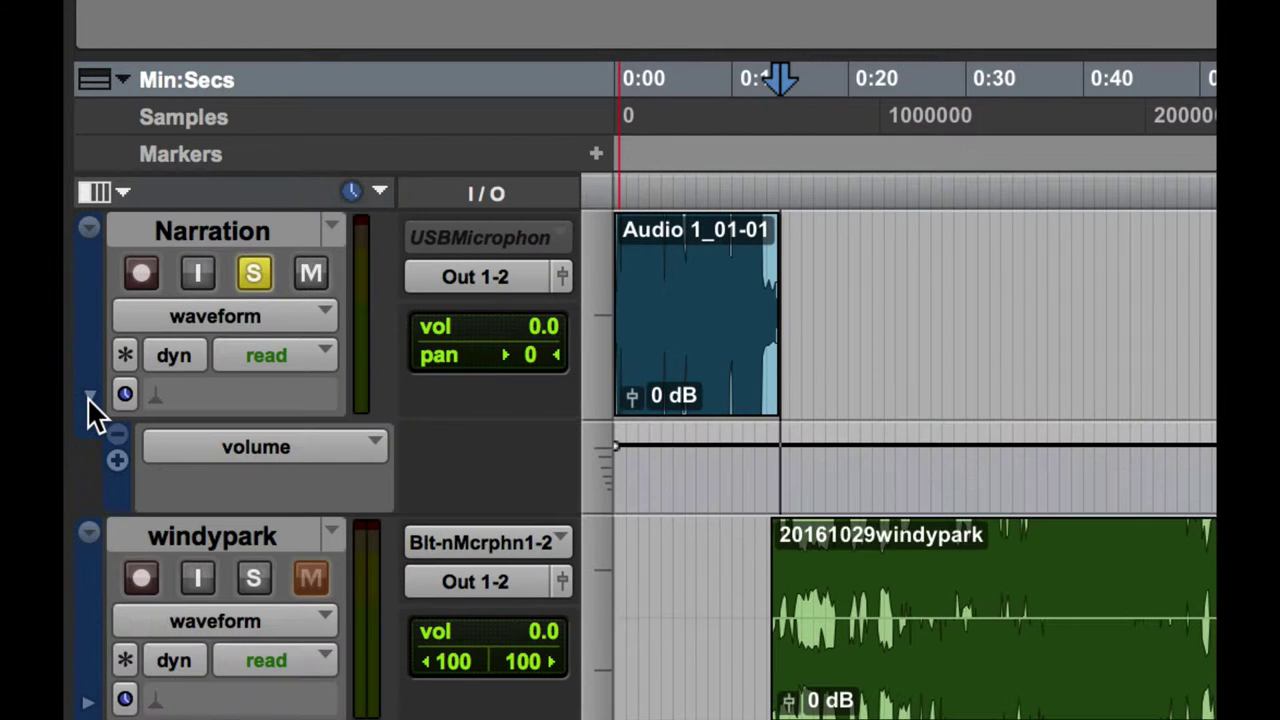
left_click(87, 397)
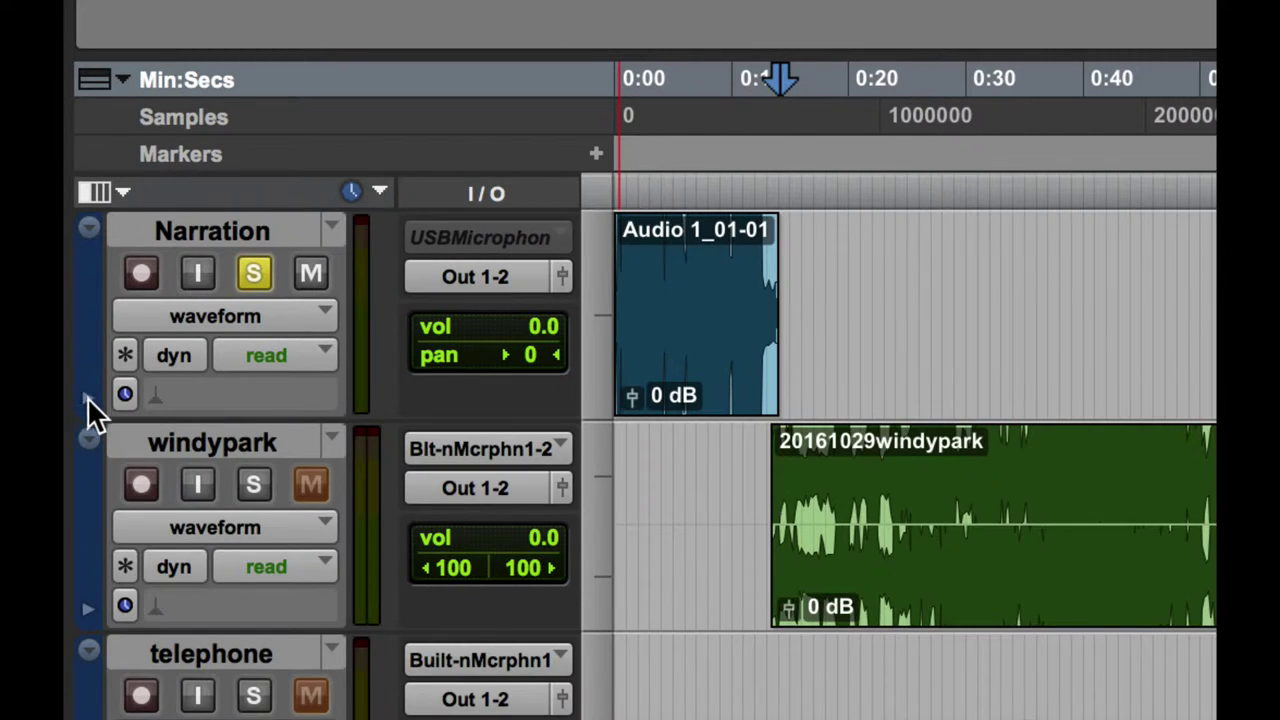
left_click(88, 398)
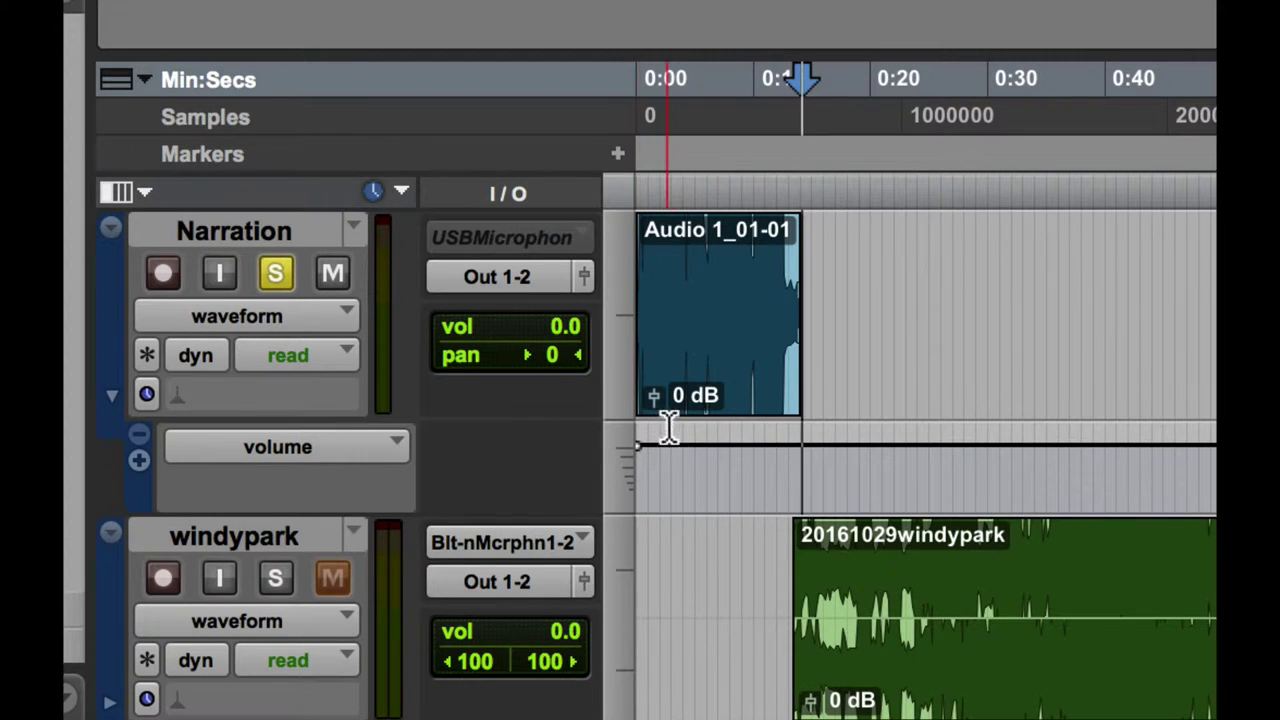
left_click(793, 446)
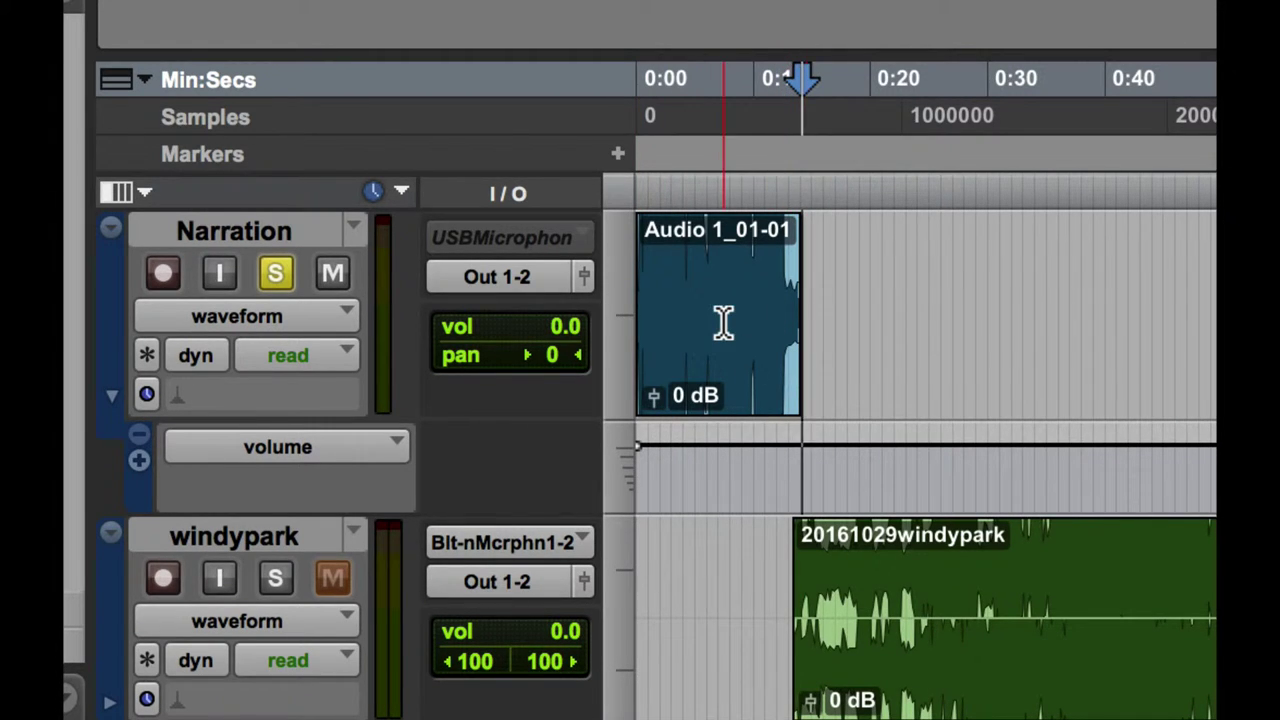
key("alt+super+8")
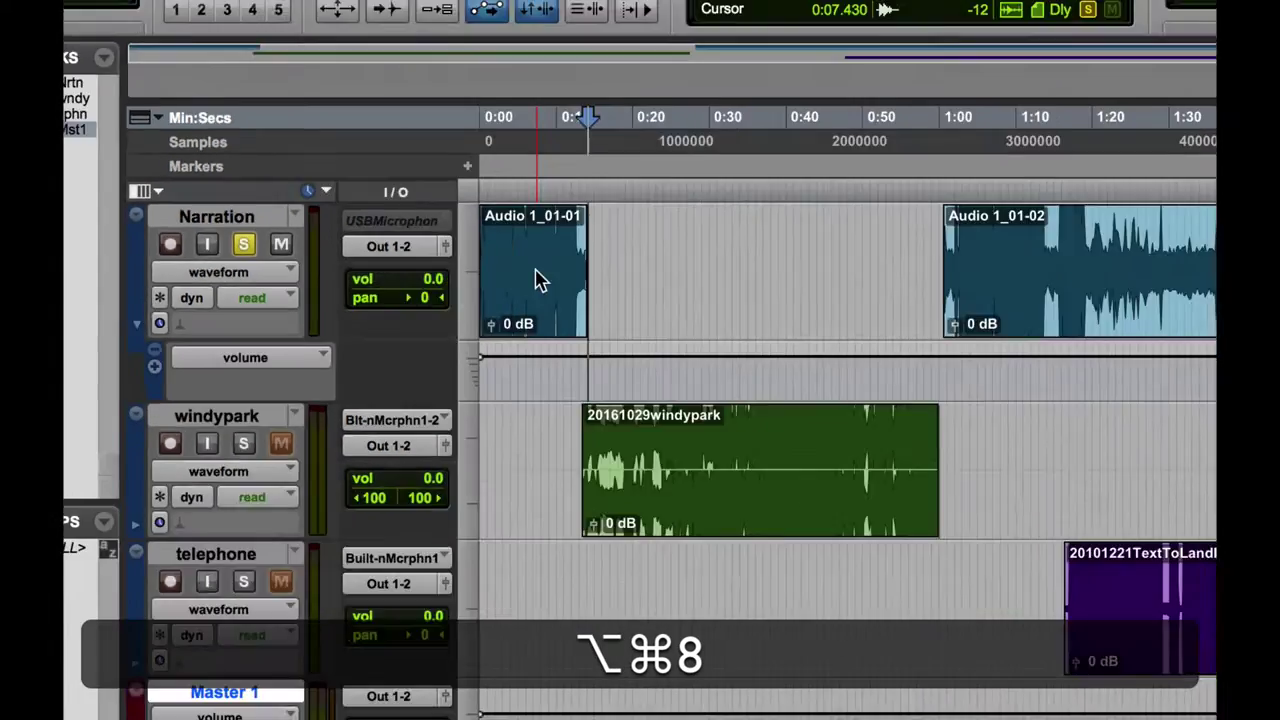
Step: Add four breakpoints near Narration's end and pull its volume down to silence after 0:14
left_click(241, 58)
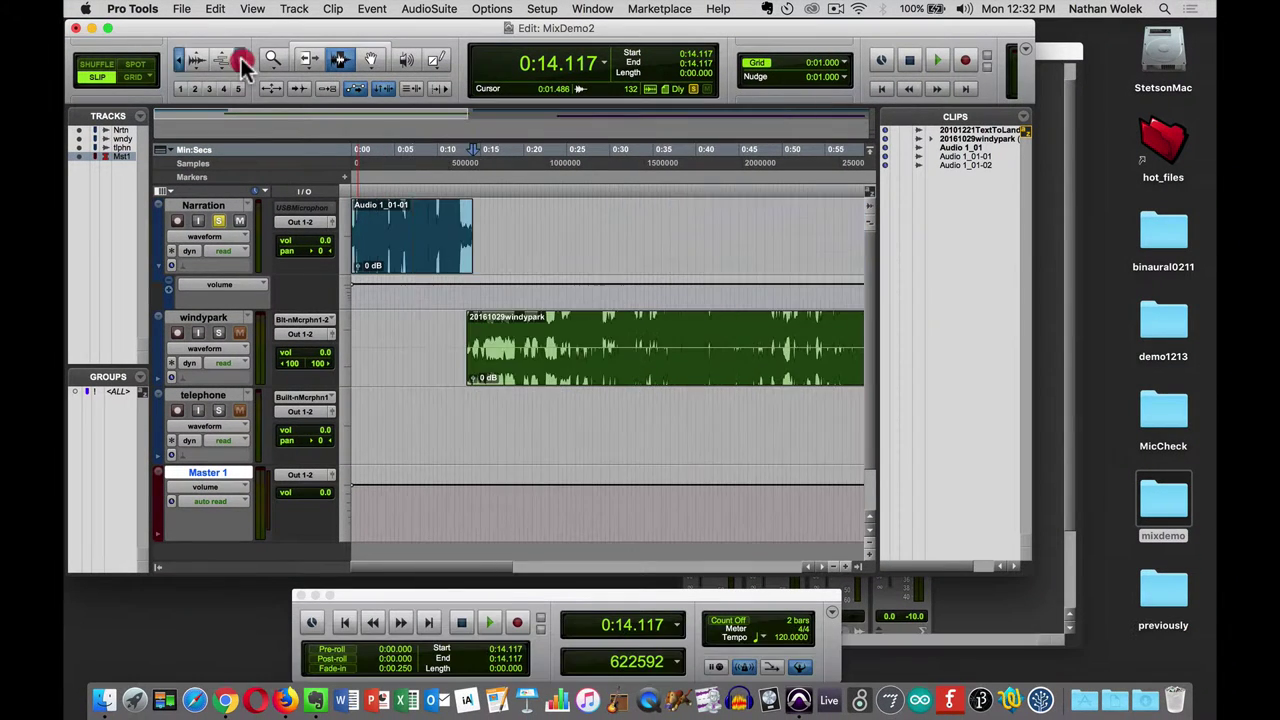
left_click(241, 58)
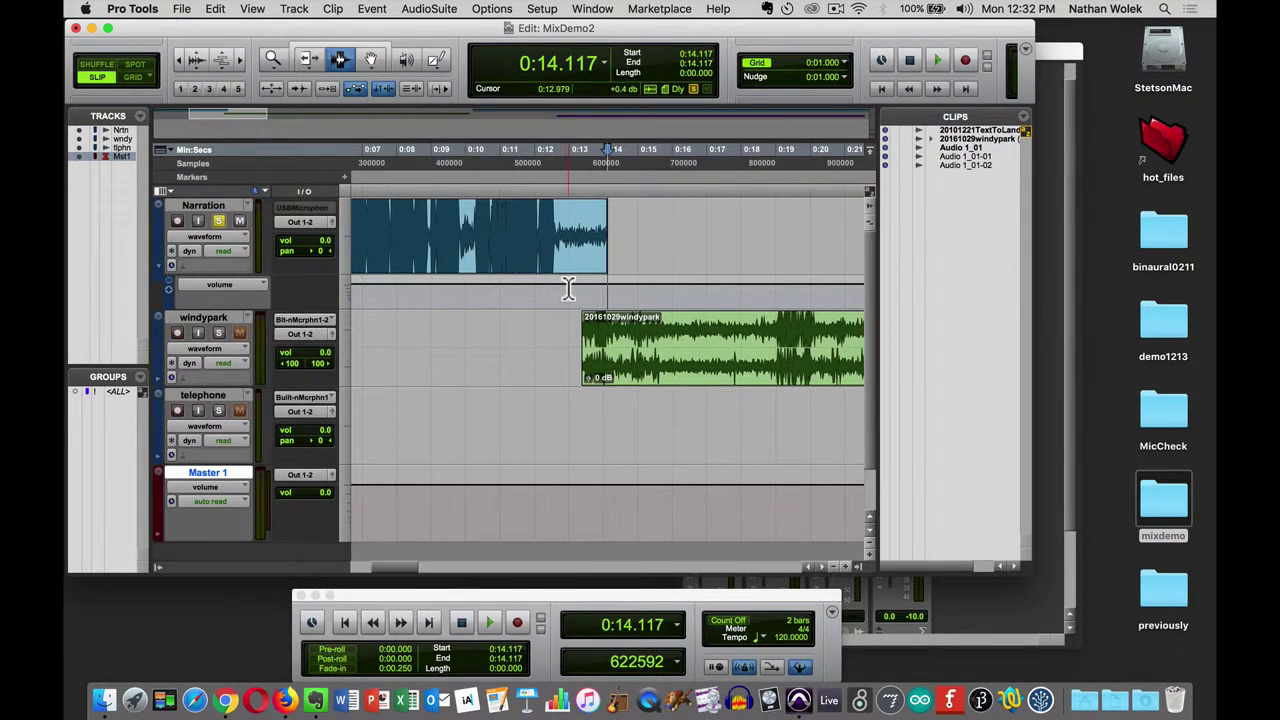
left_click(372, 62)
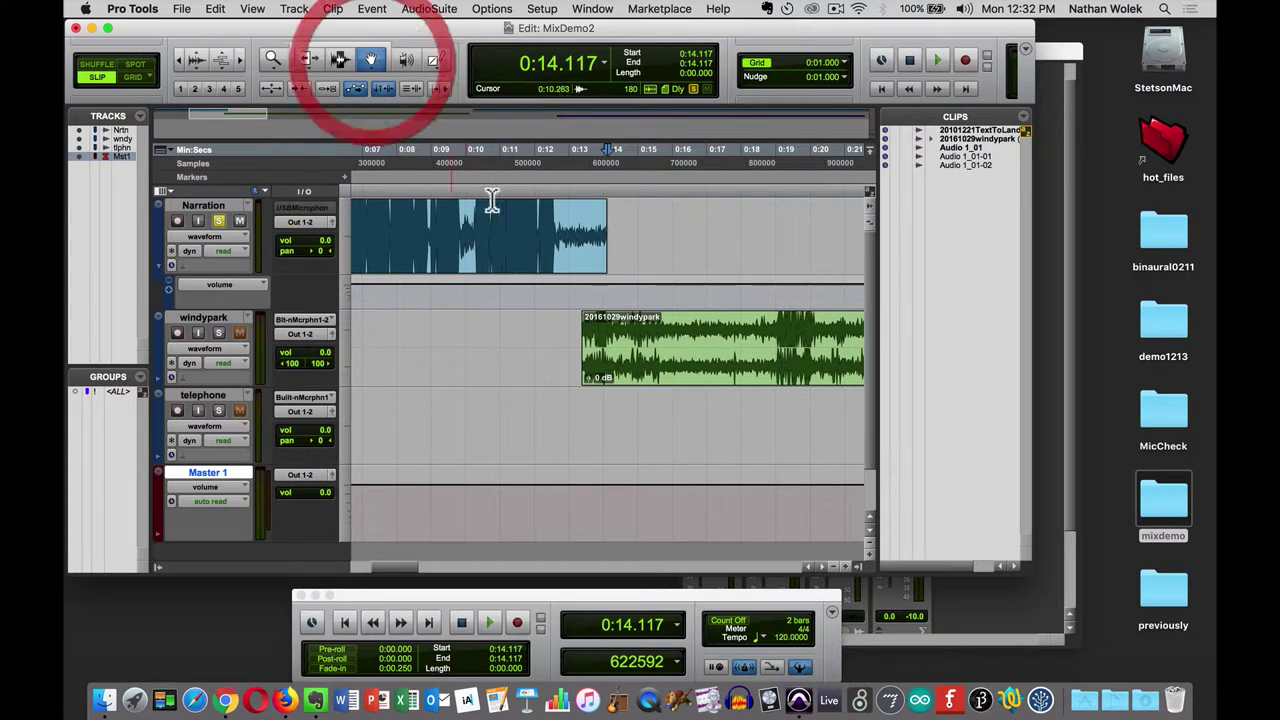
left_click(551, 286)
left_click(559, 286)
left_click(601, 286)
left_click(613, 286)
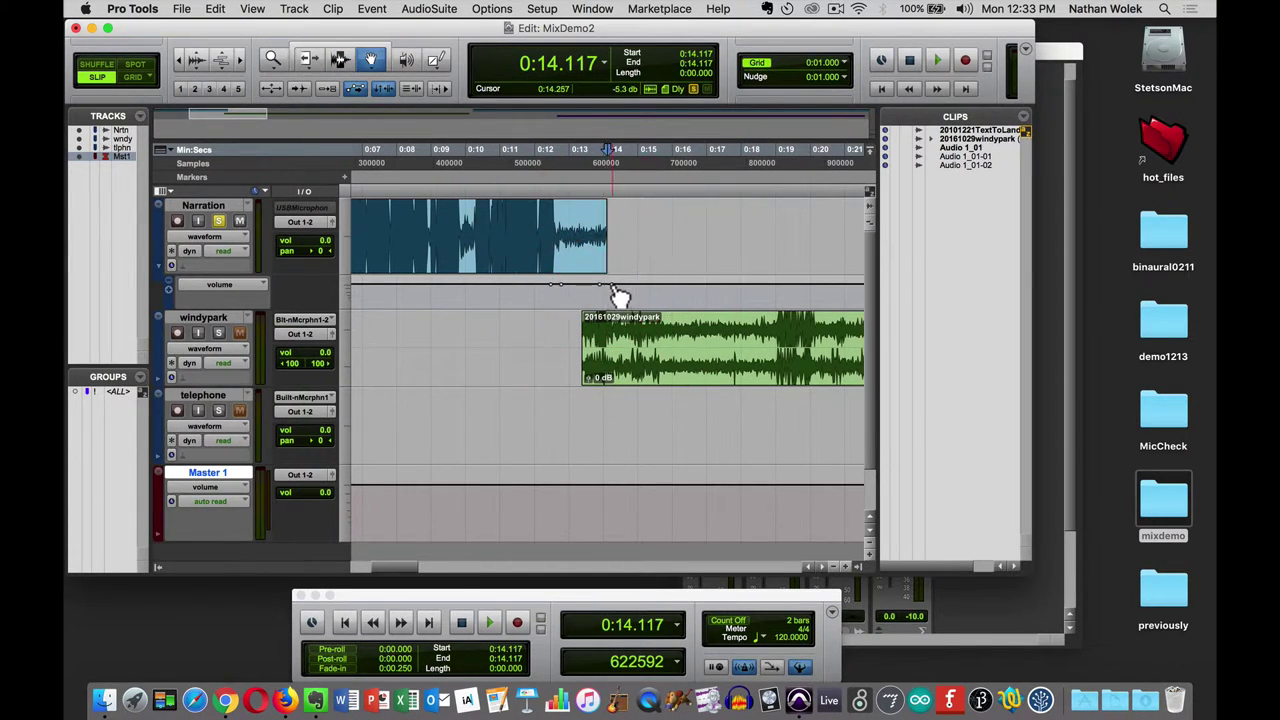
left_click_drag(606, 277, 574, 289)
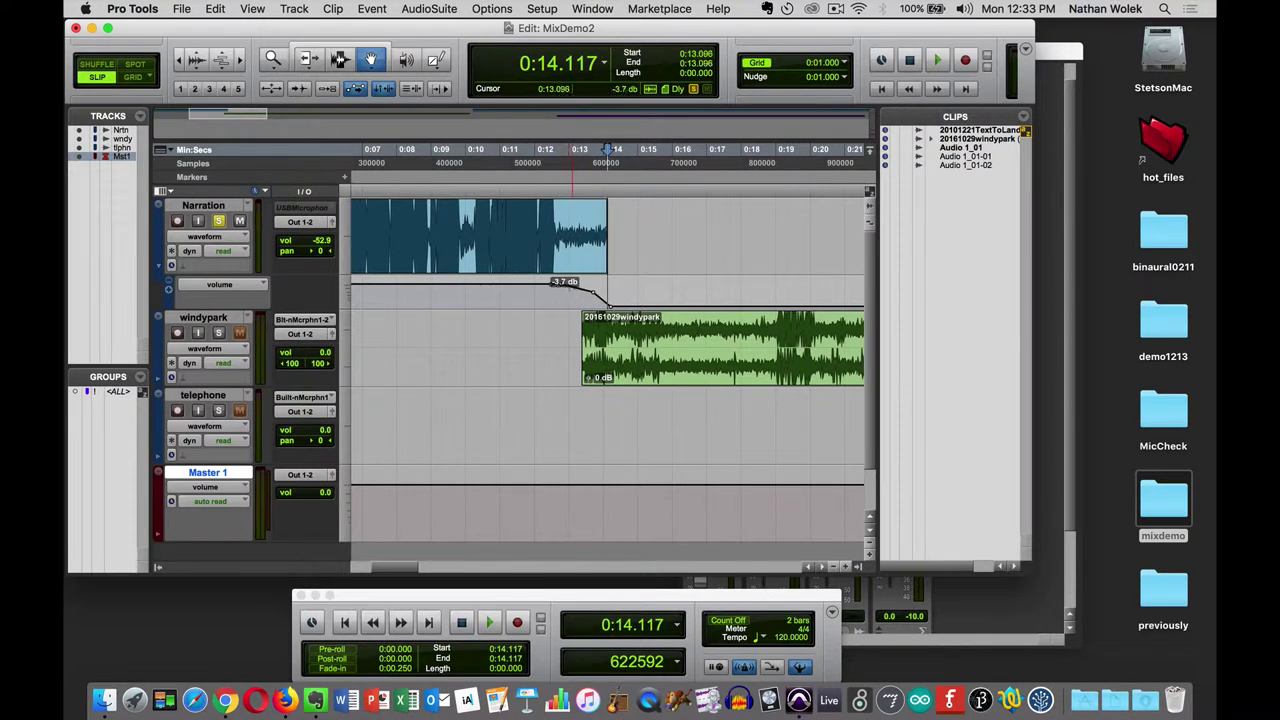
Step: Play back the Narration fade starting from 0:11.470
left_click(514, 174)
key("space")
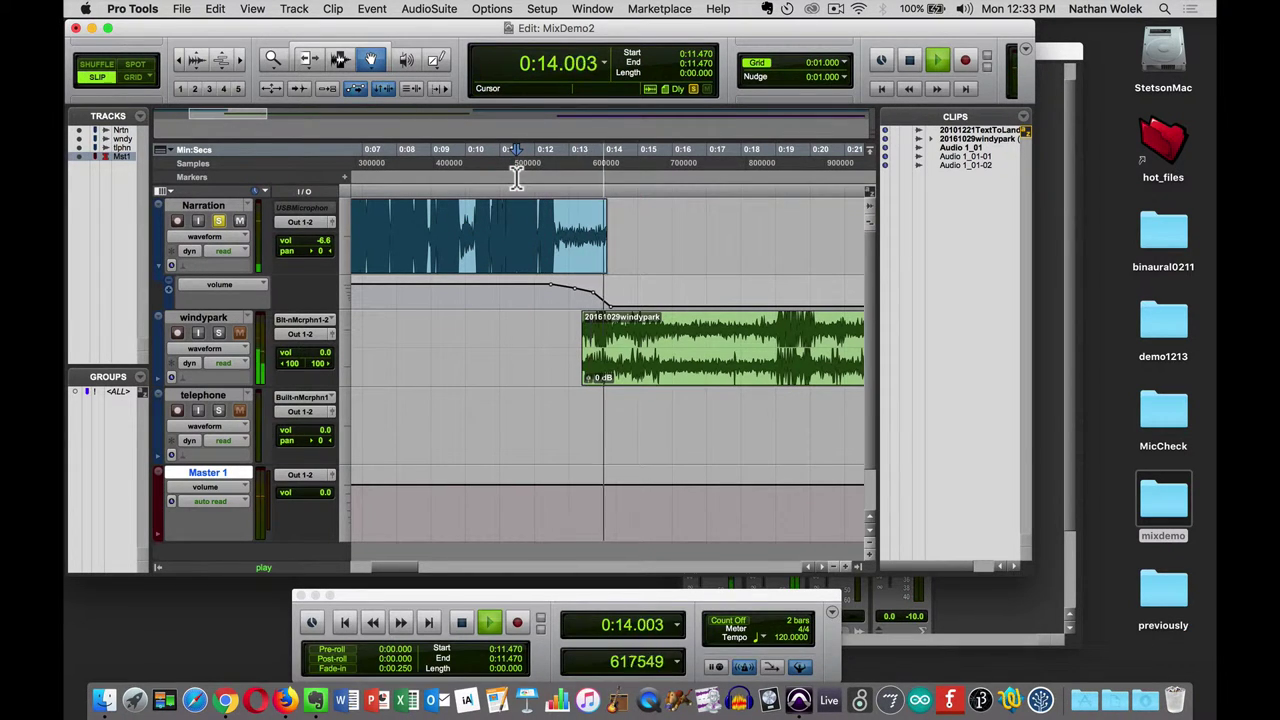
key("space")
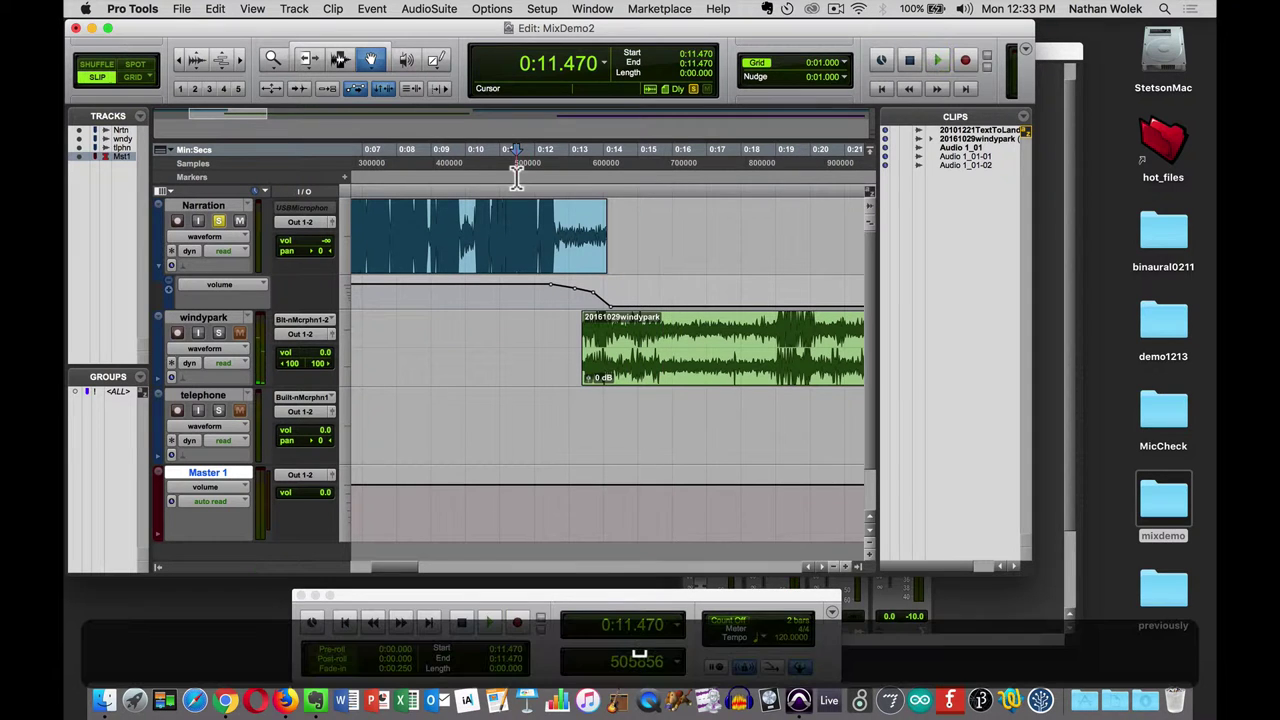
Step: Keep Narration's output on Out 1-2 and play the fade into windypark
left_click(303, 221)
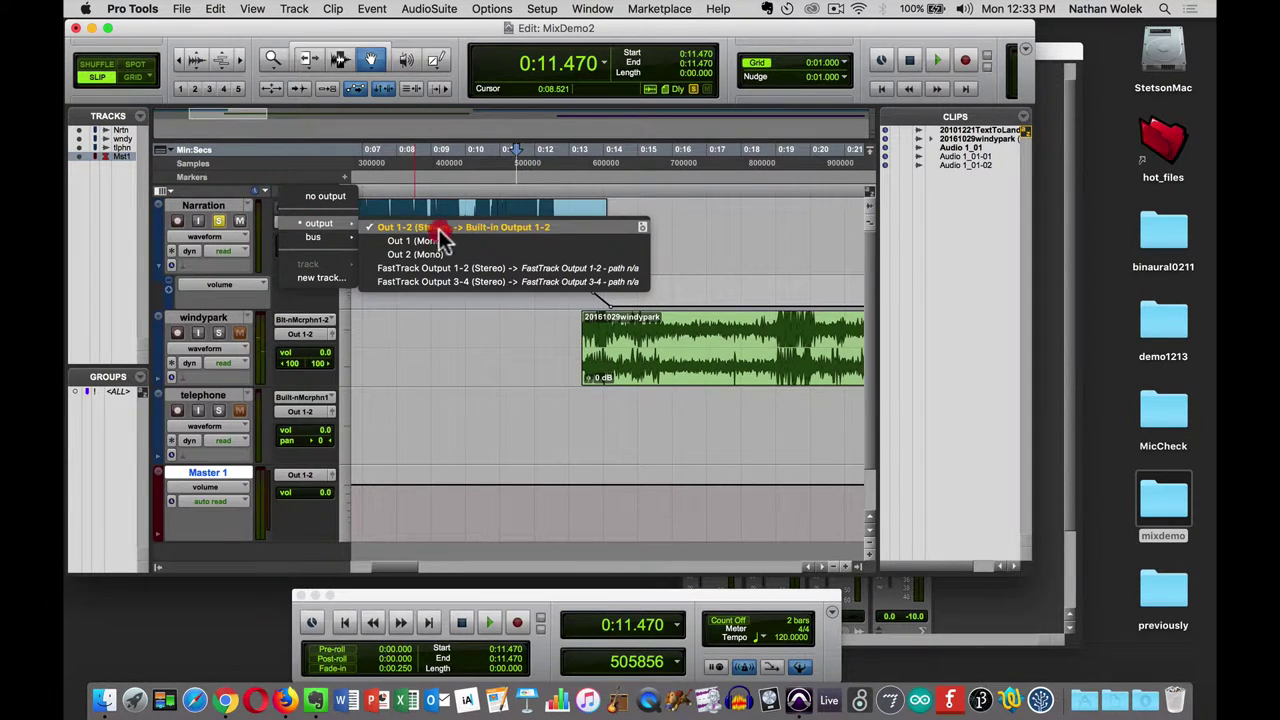
left_click(512, 227)
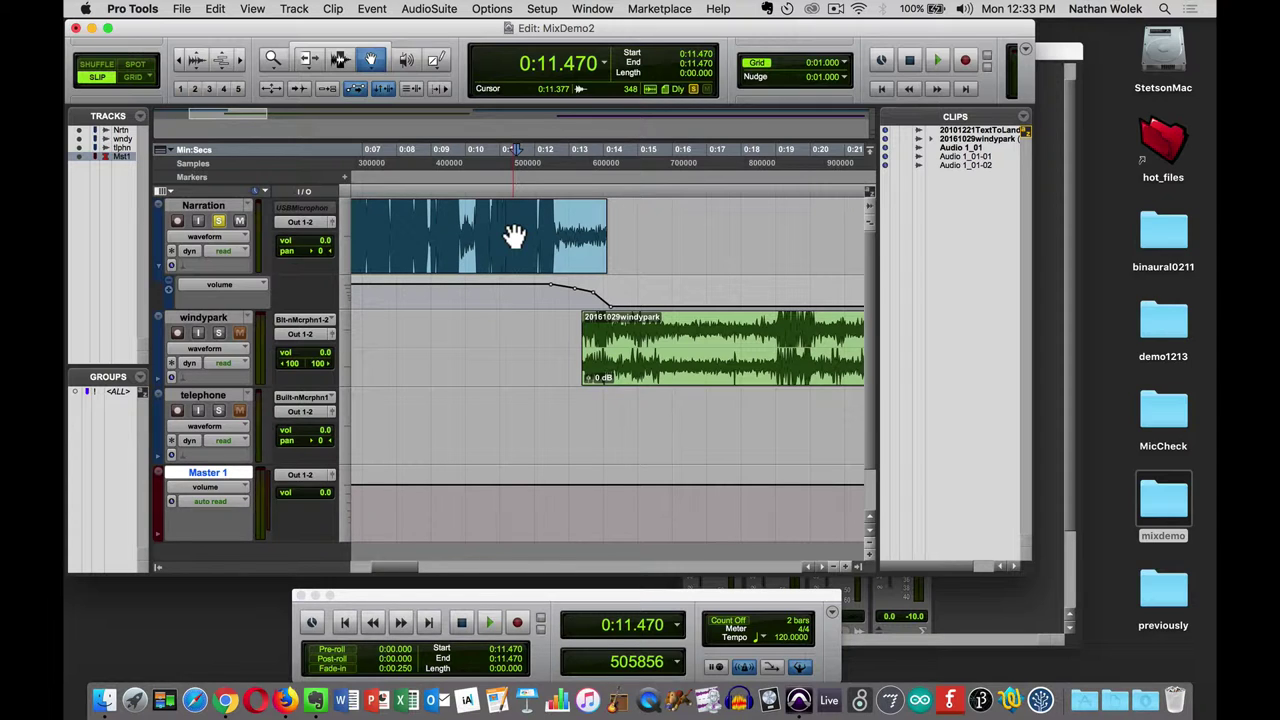
key("space")
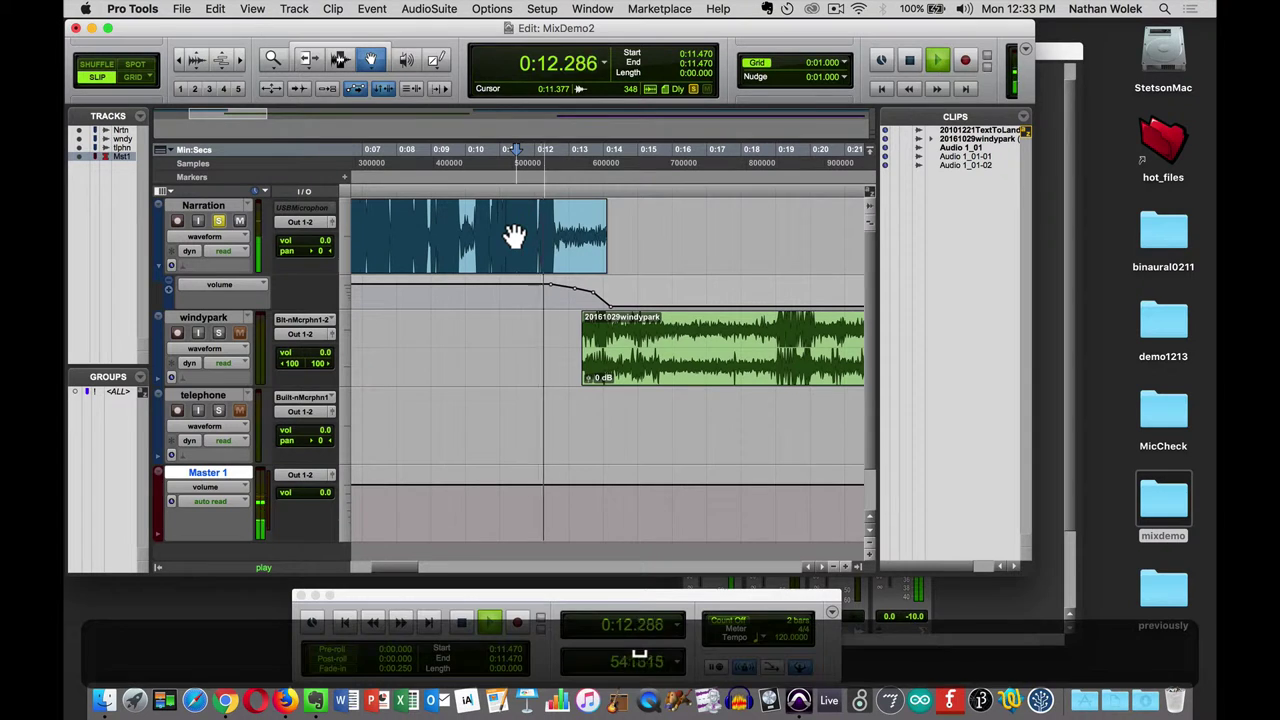
key("space")
key("space")
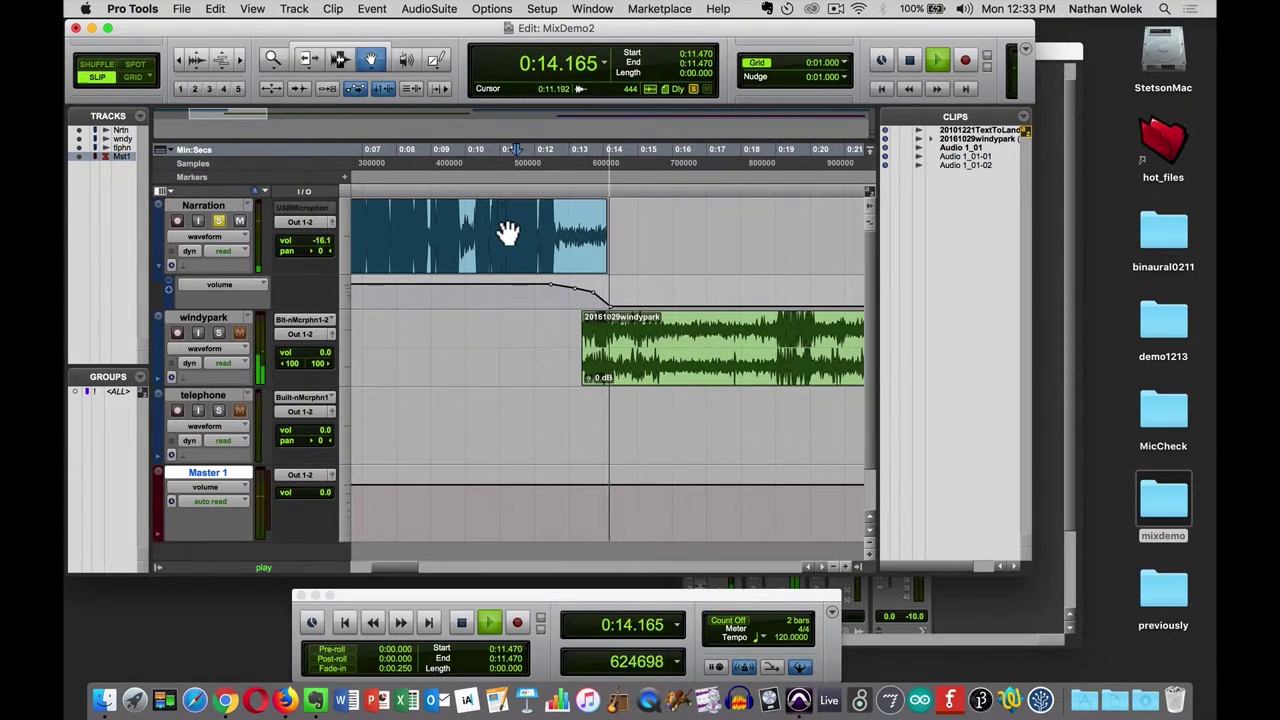
Step: Move the playback start to 0:10.495 and replay the Narration fade
left_click(482, 175)
key("space")
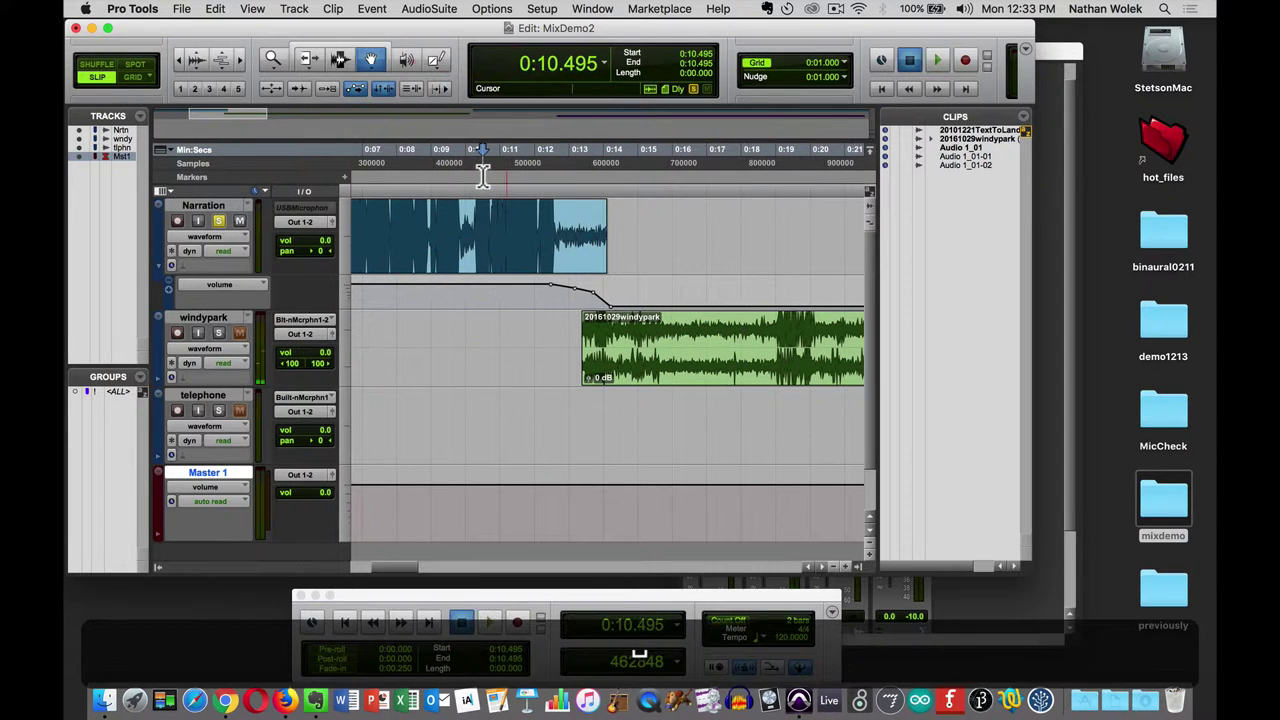
key("space")
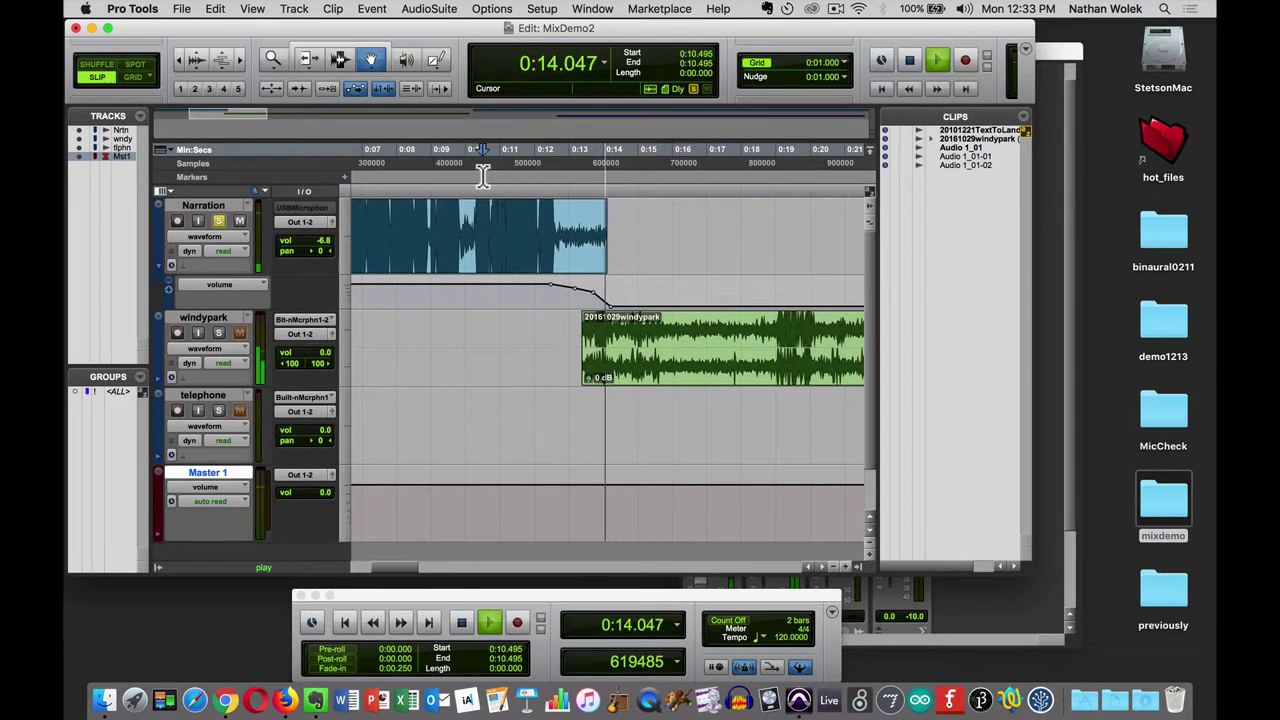
key("space")
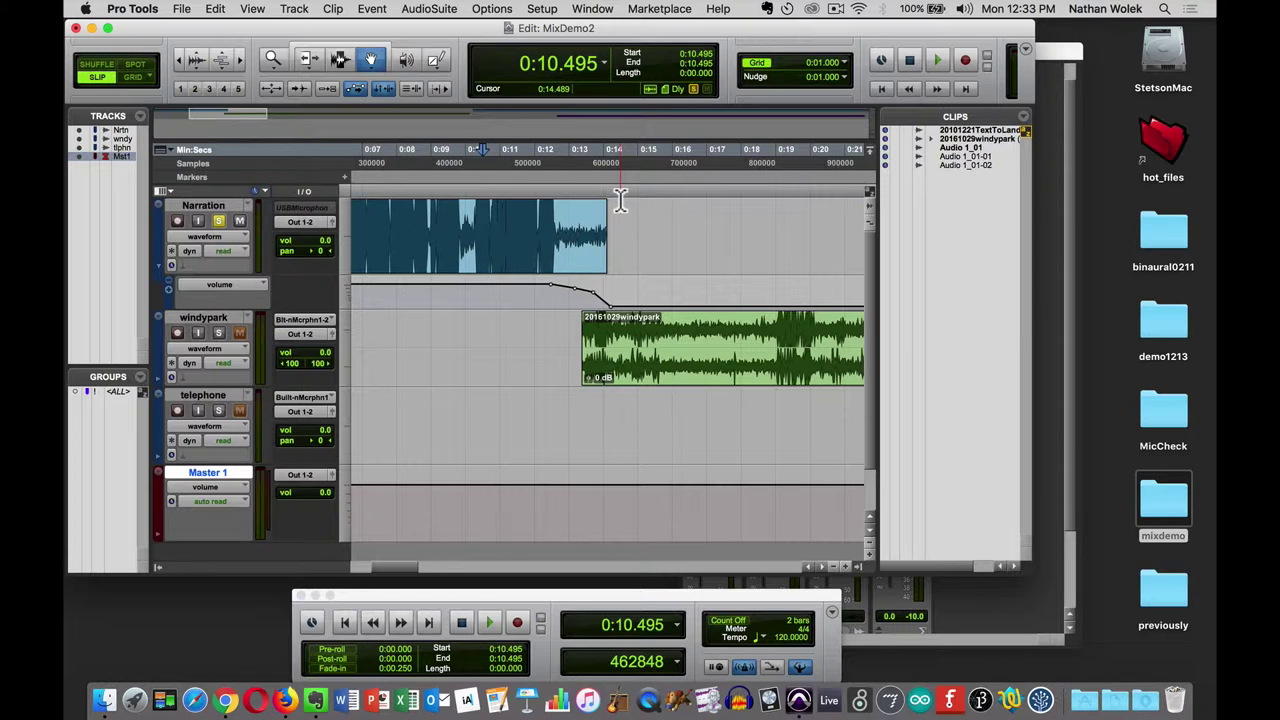
Step: Unsolo Narration, solo windypark, nudge the windypark clip earlier, and play from 0:12.469
left_click(216, 222)
left_click(217, 331)
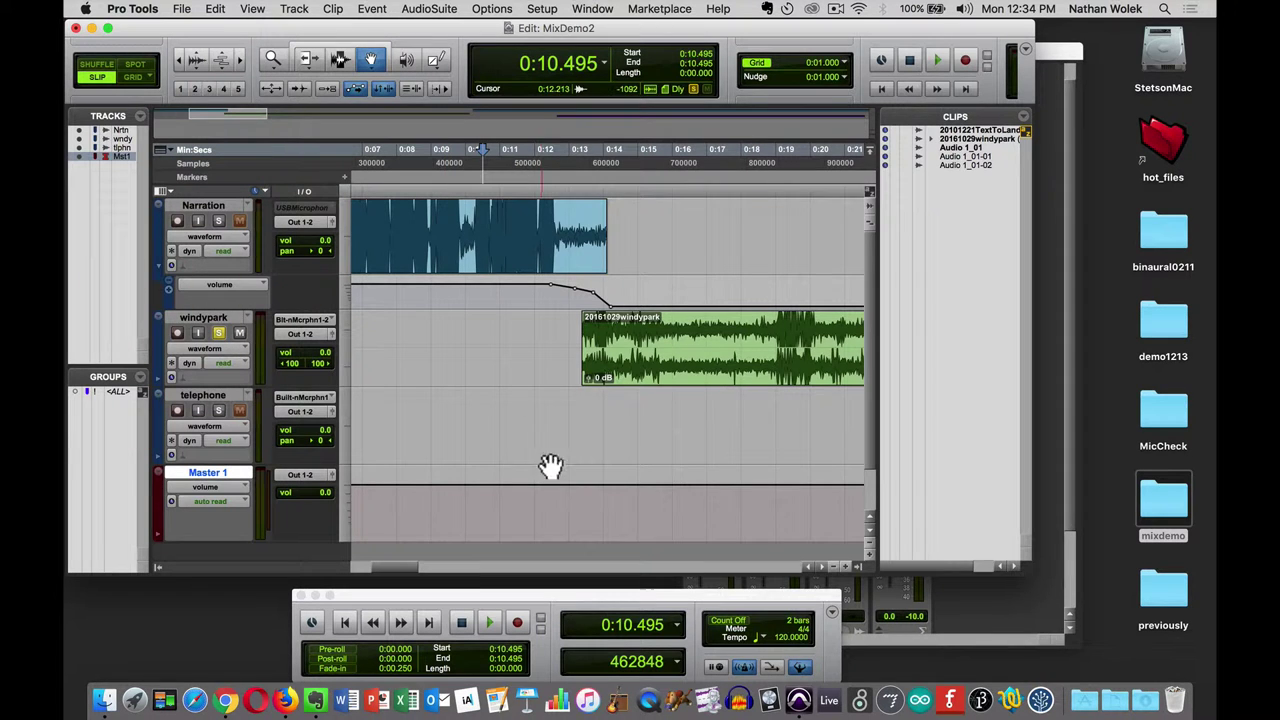
left_click_drag(691, 343, 680, 343)
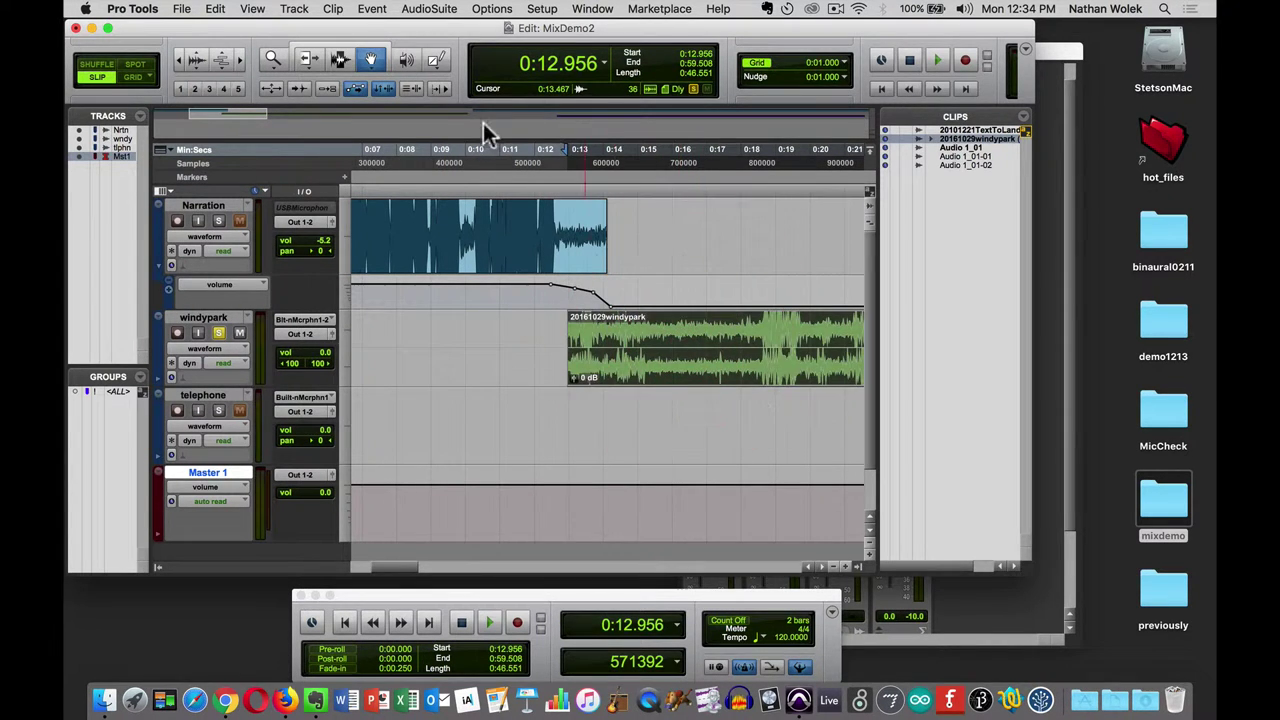
left_click(551, 177)
key("space")
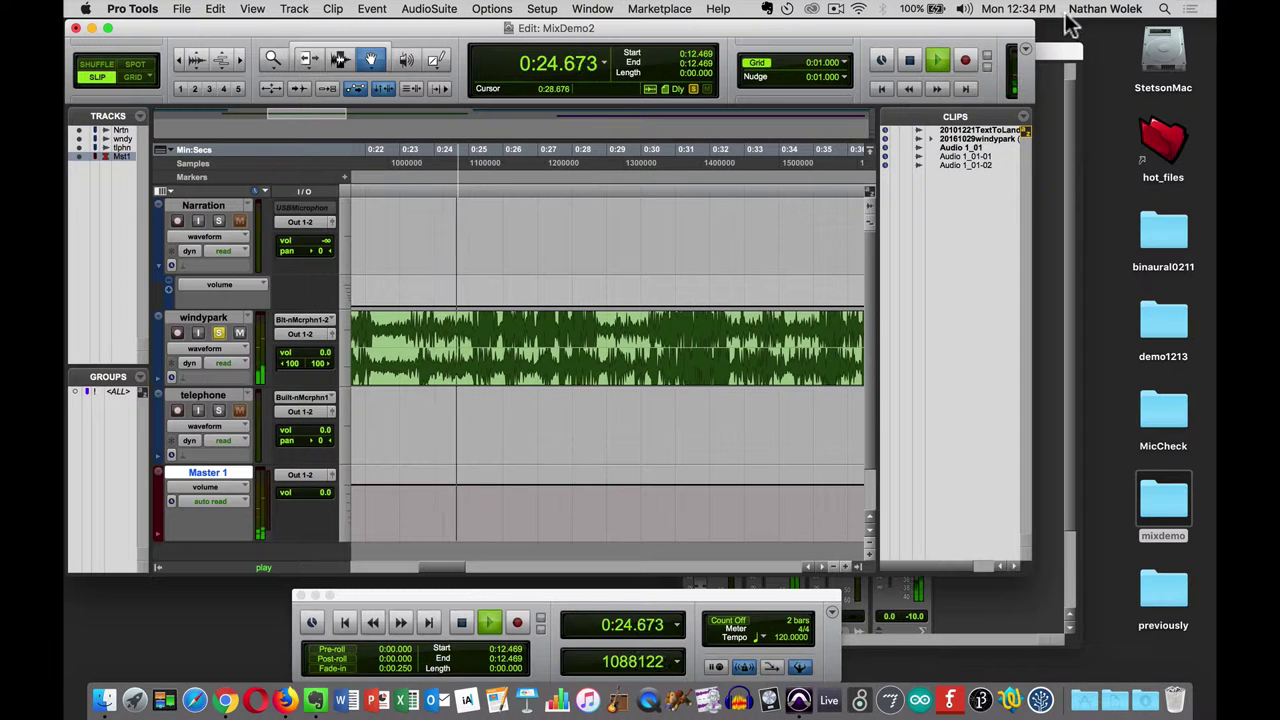
Step: Raise the windypark channel fader to +7.9 dB in the mixer
left_click(1045, 52)
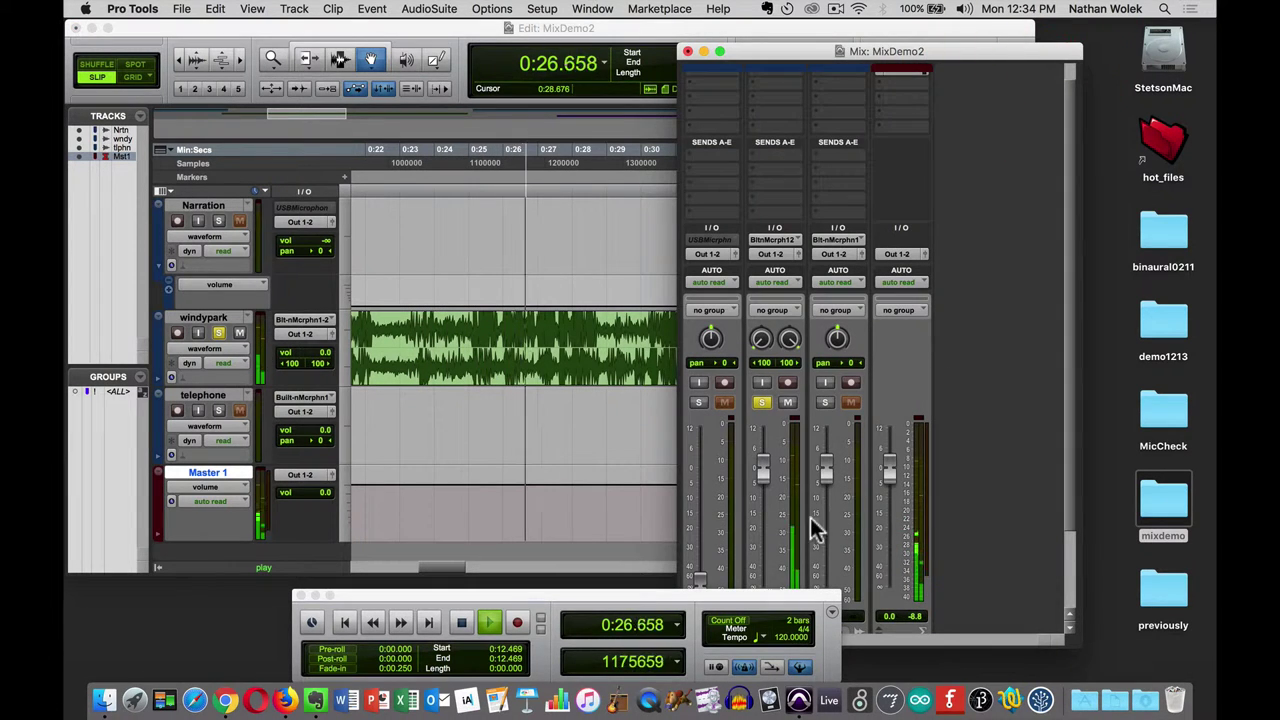
left_click_drag(765, 470, 760, 452)
left_click(420, 165)
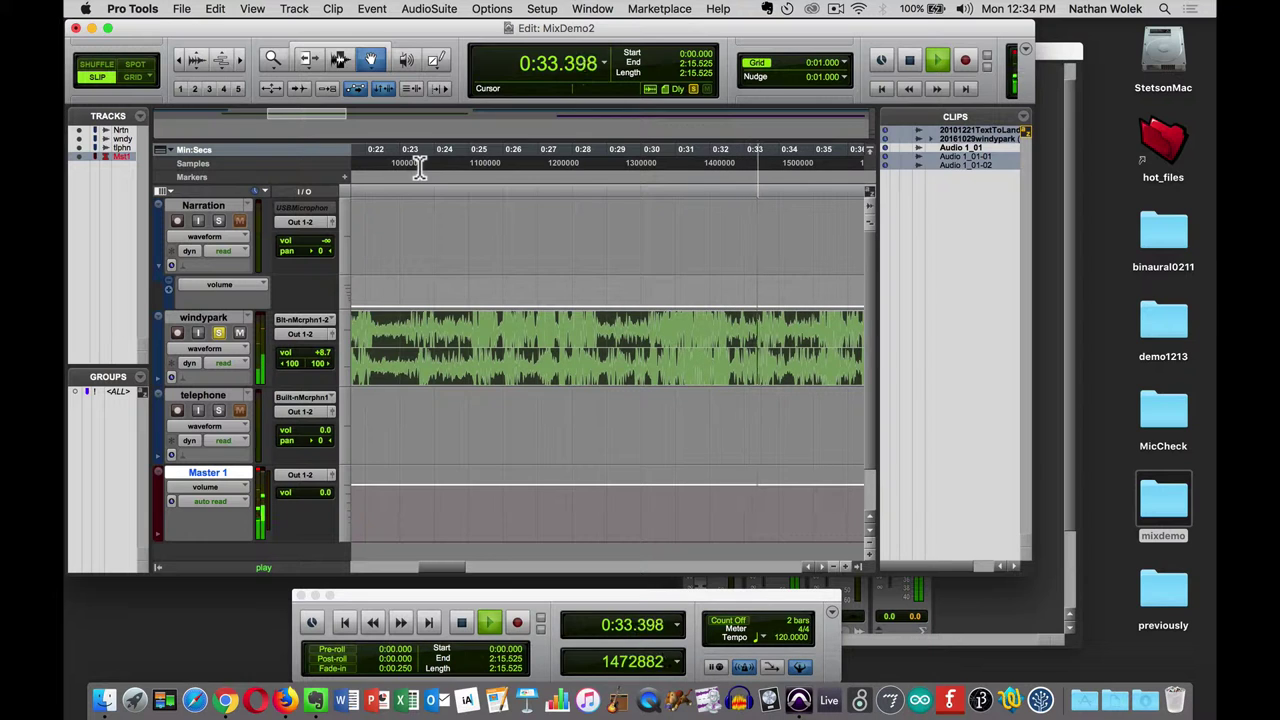
Step: Stop playback, return to the session start, and show the mixer's insert slots
key("space")
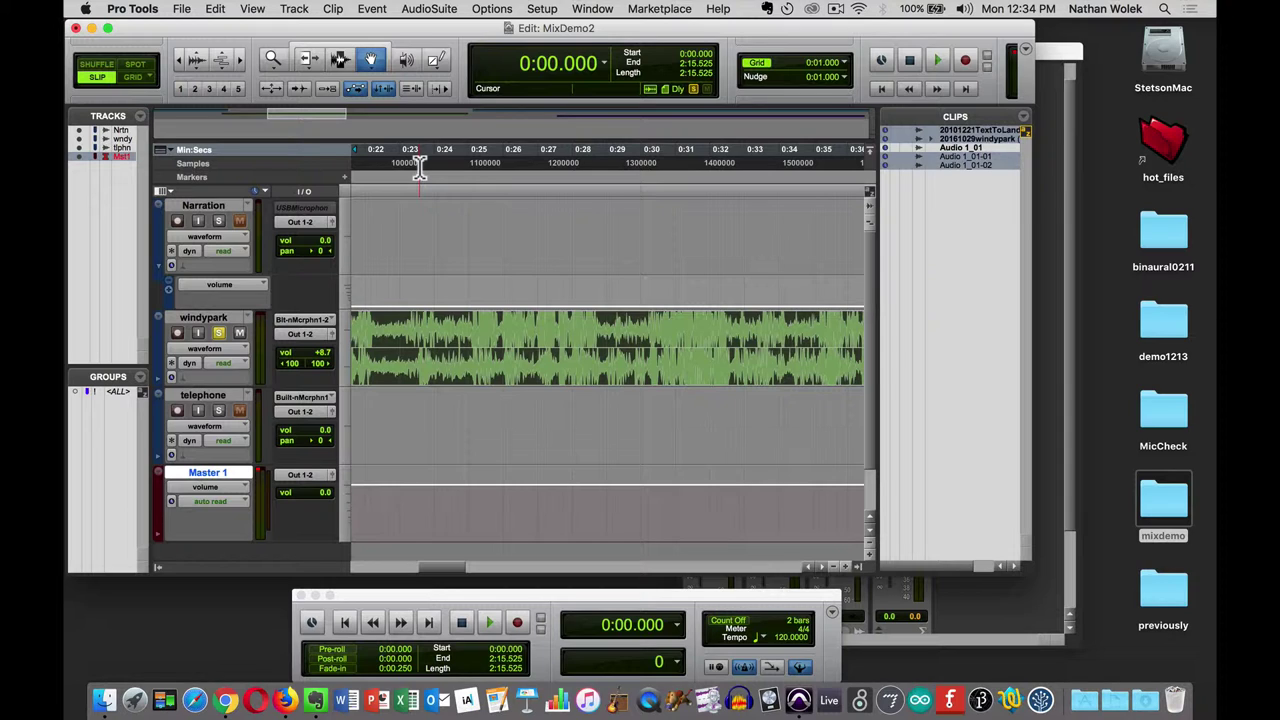
key("Return")
key("space")
key("space")
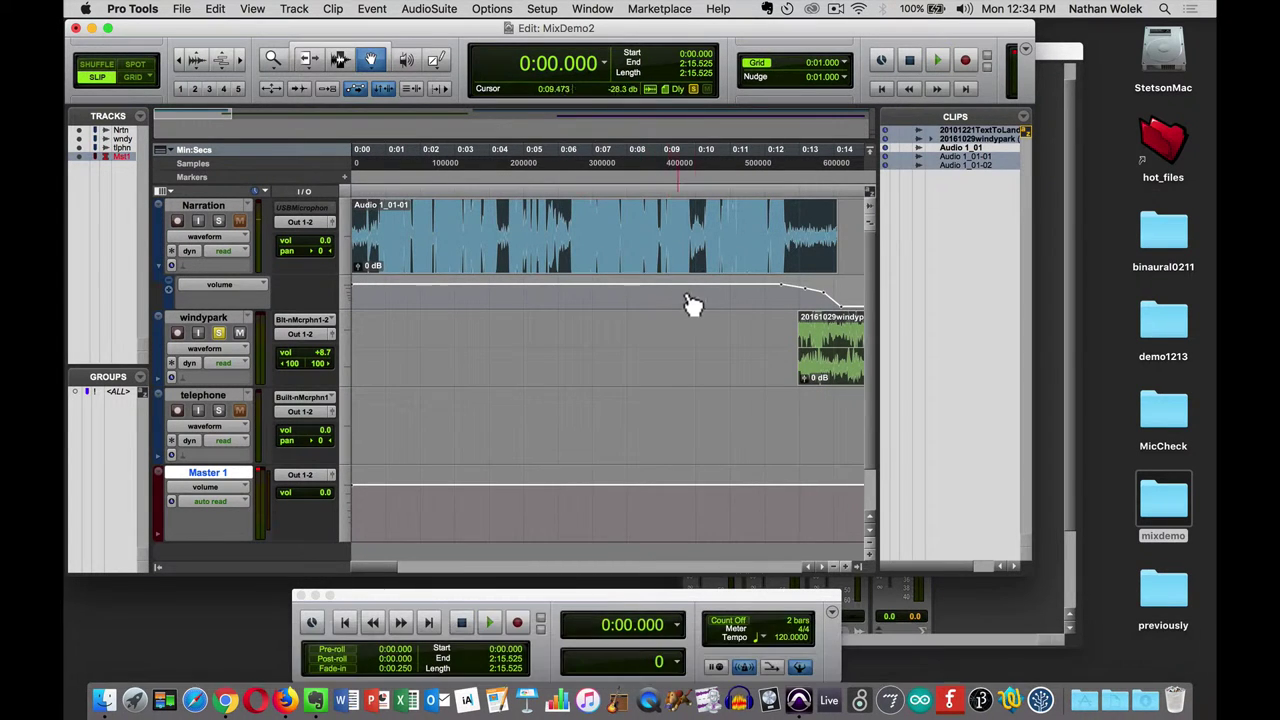
scroll(685, 305, "right", 2)
scroll(685, 305, "right", 15)
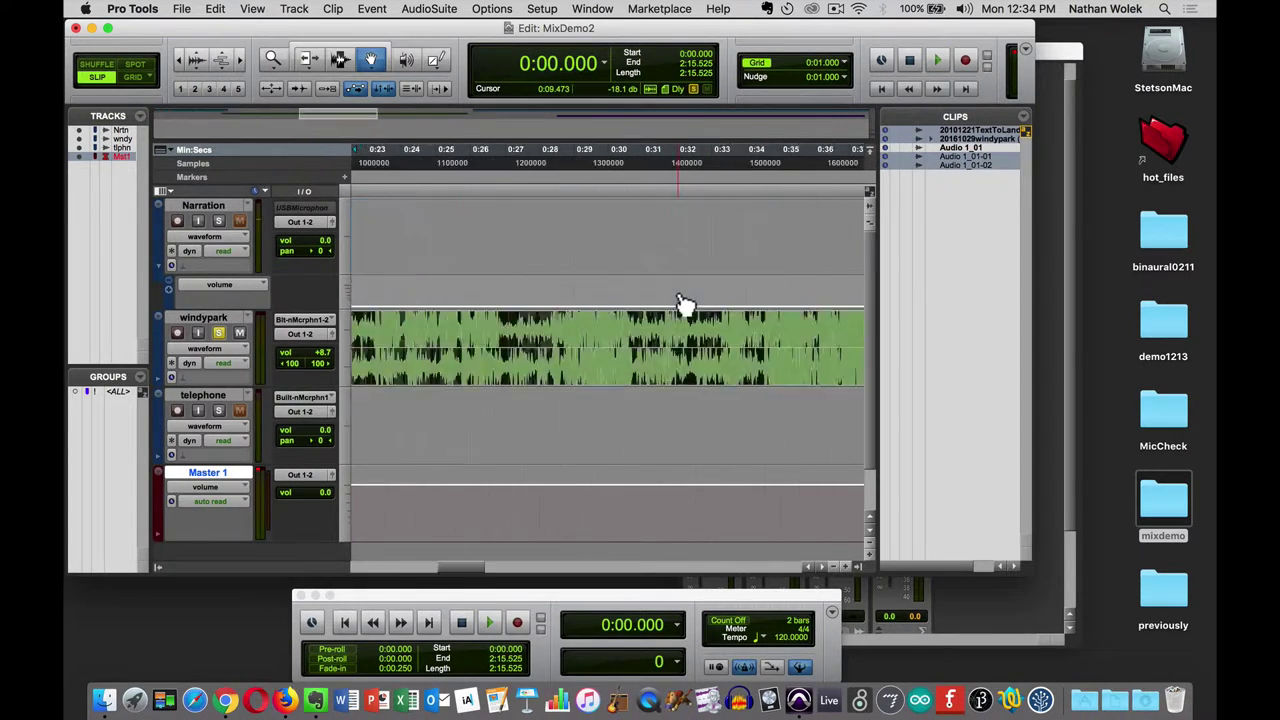
scroll(685, 305, "left", 6)
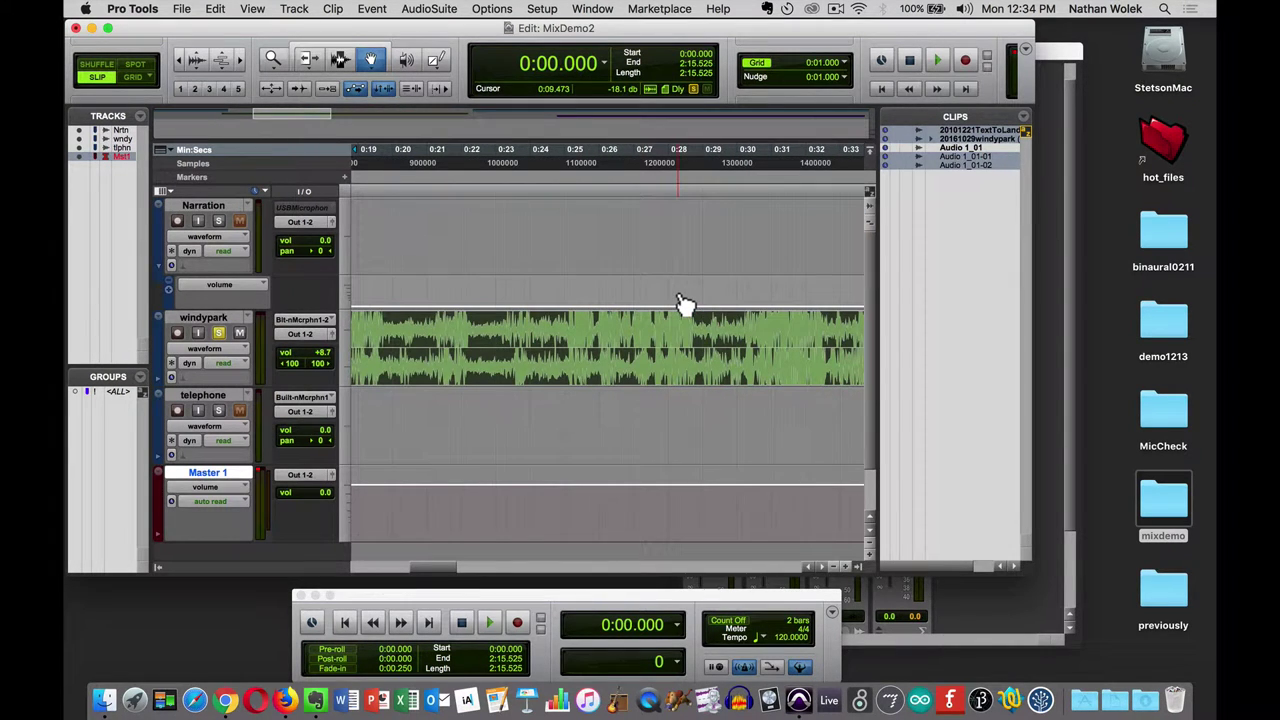
left_click(1057, 52)
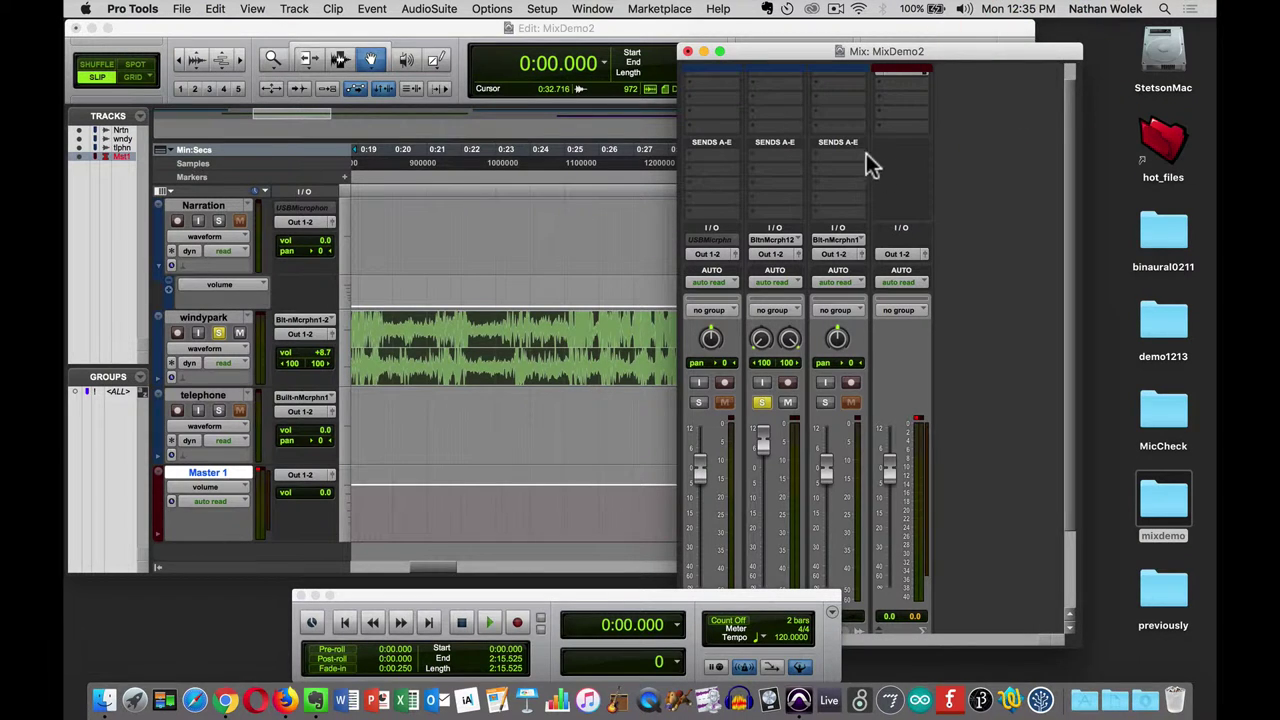
scroll(856, 146, "up", 2)
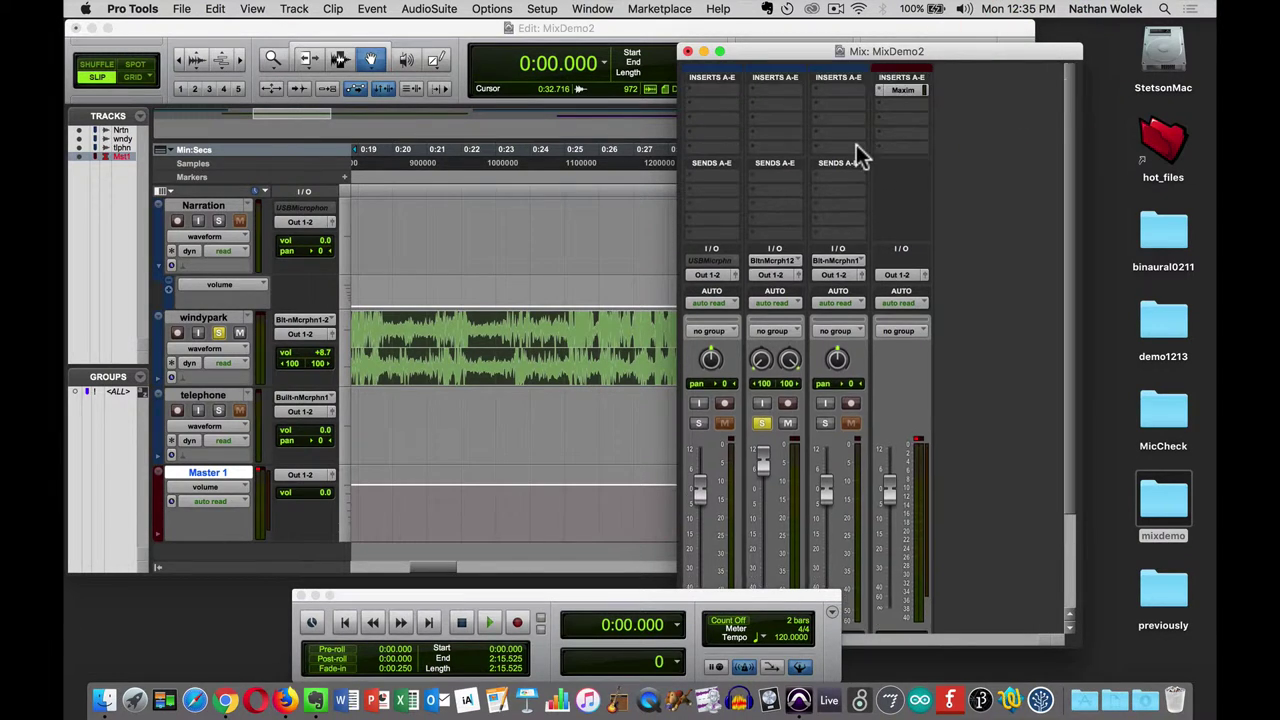
Step: Insert EQ3 1-Band on the windypark channel and move its window clear of the mixer
left_click(768, 89)
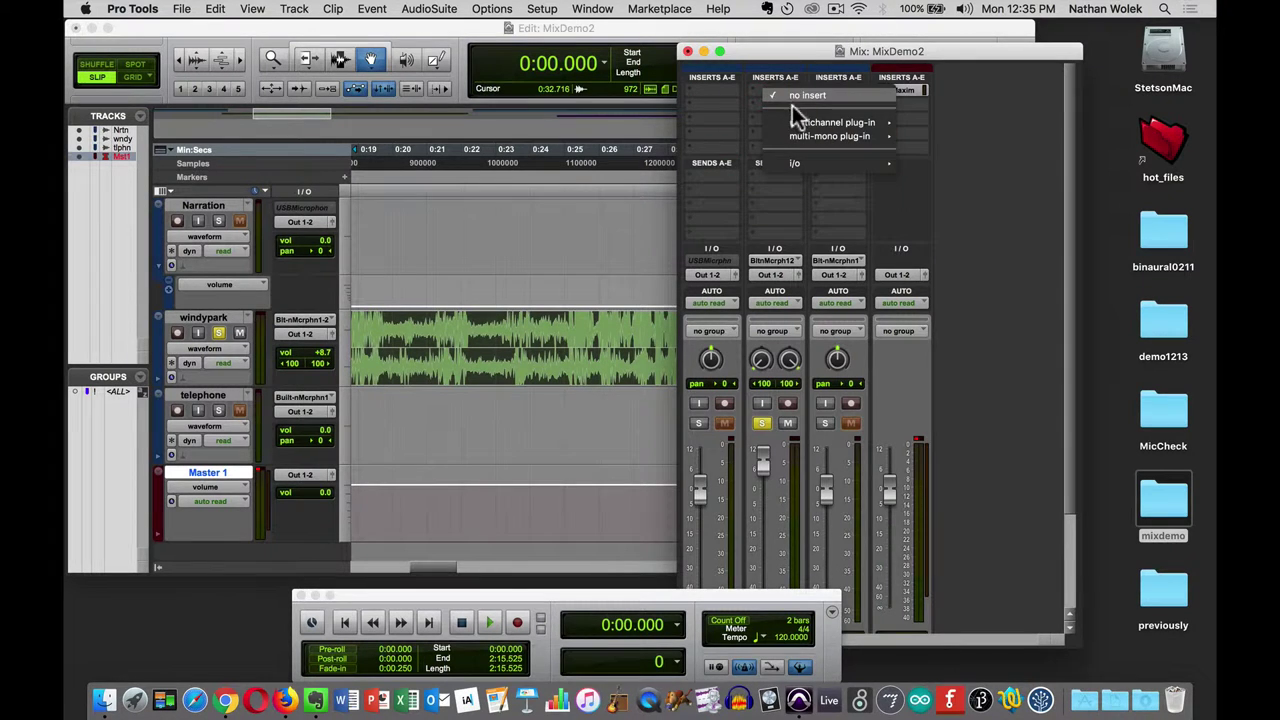
mouse_move(808, 122)
mouse_move(949, 124)
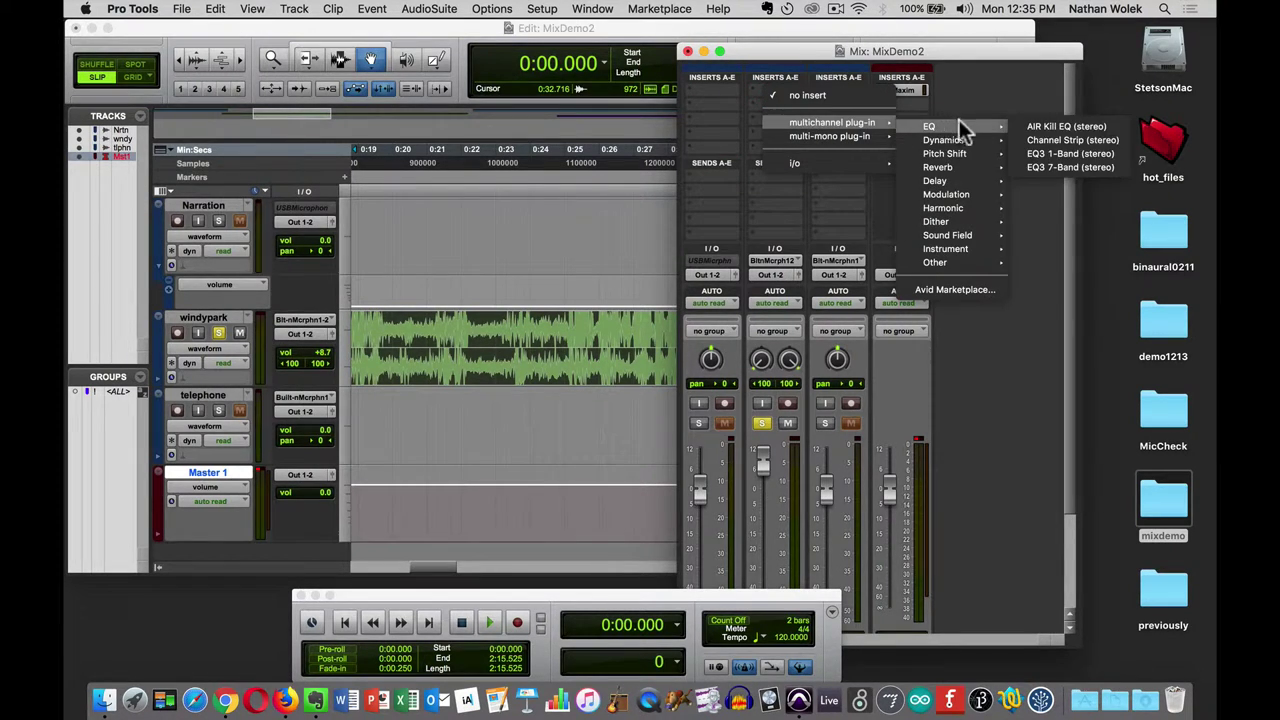
left_click(1071, 153)
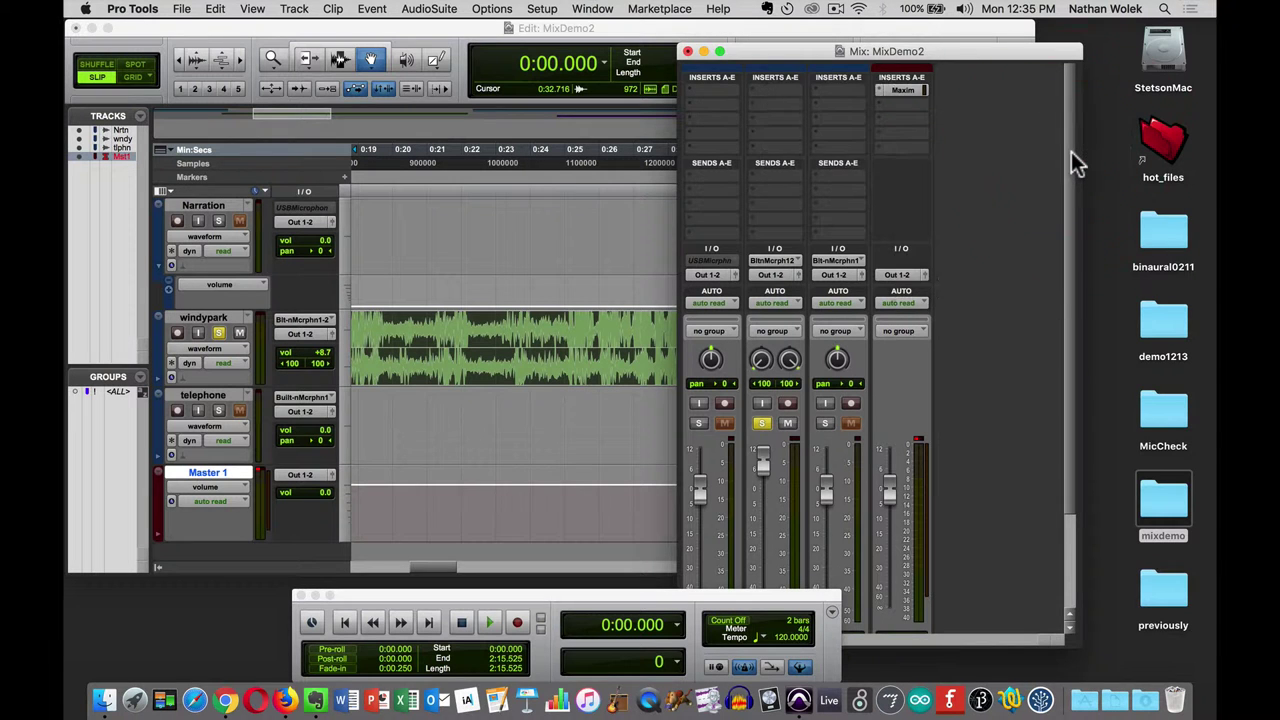
left_click_drag(962, 70, 828, 160)
key("alt+super+8")
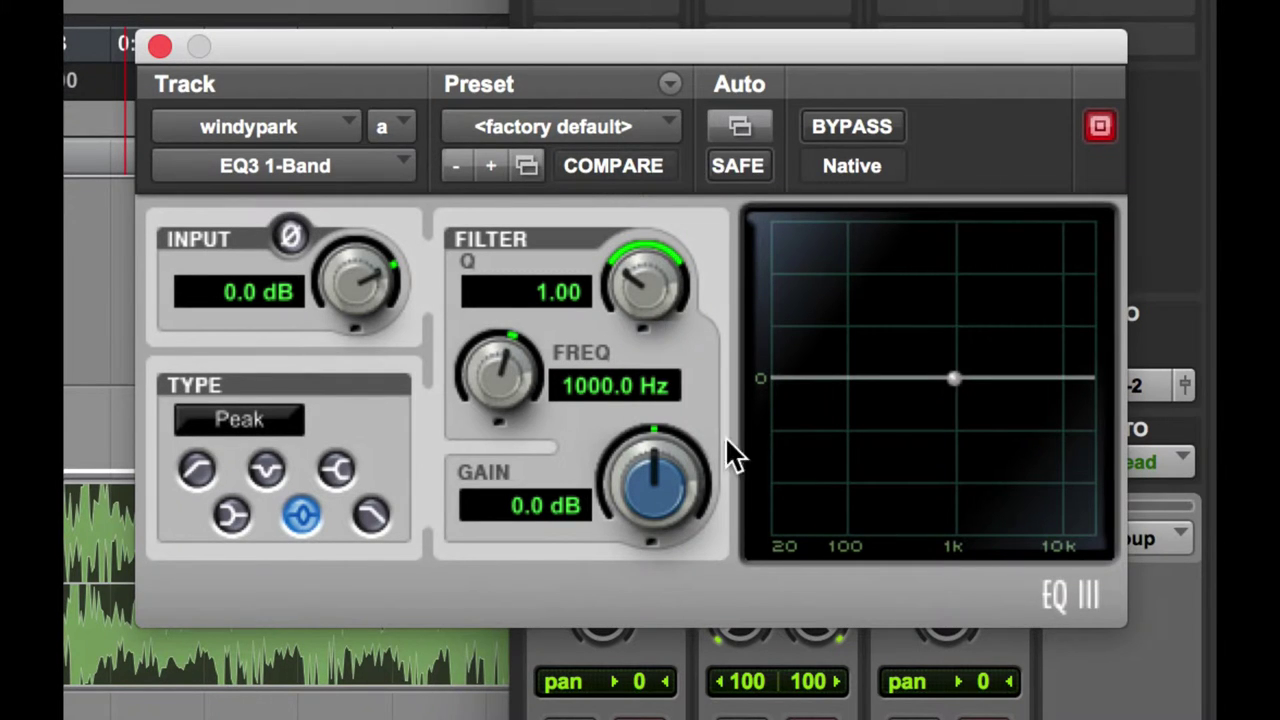
left_click(197, 466)
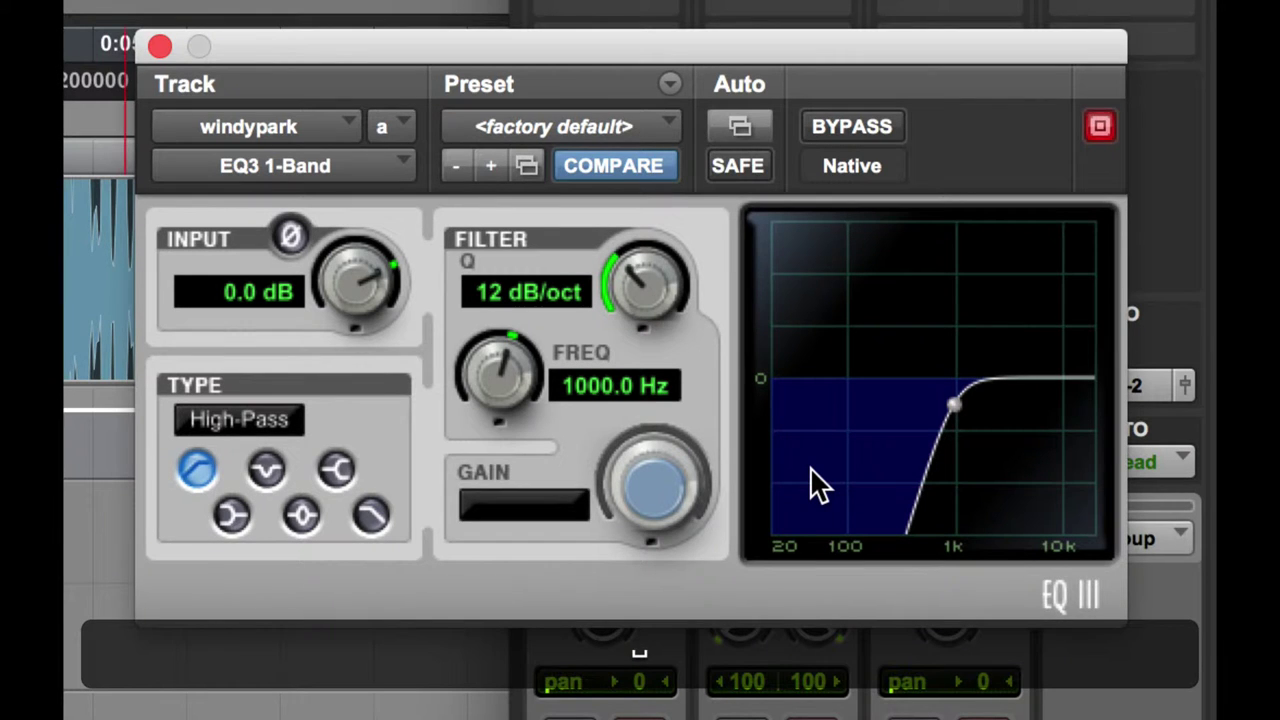
Step: Move the EQ window right, then select and play about 0:50–0:54 of windypark
key("alt+super+8")
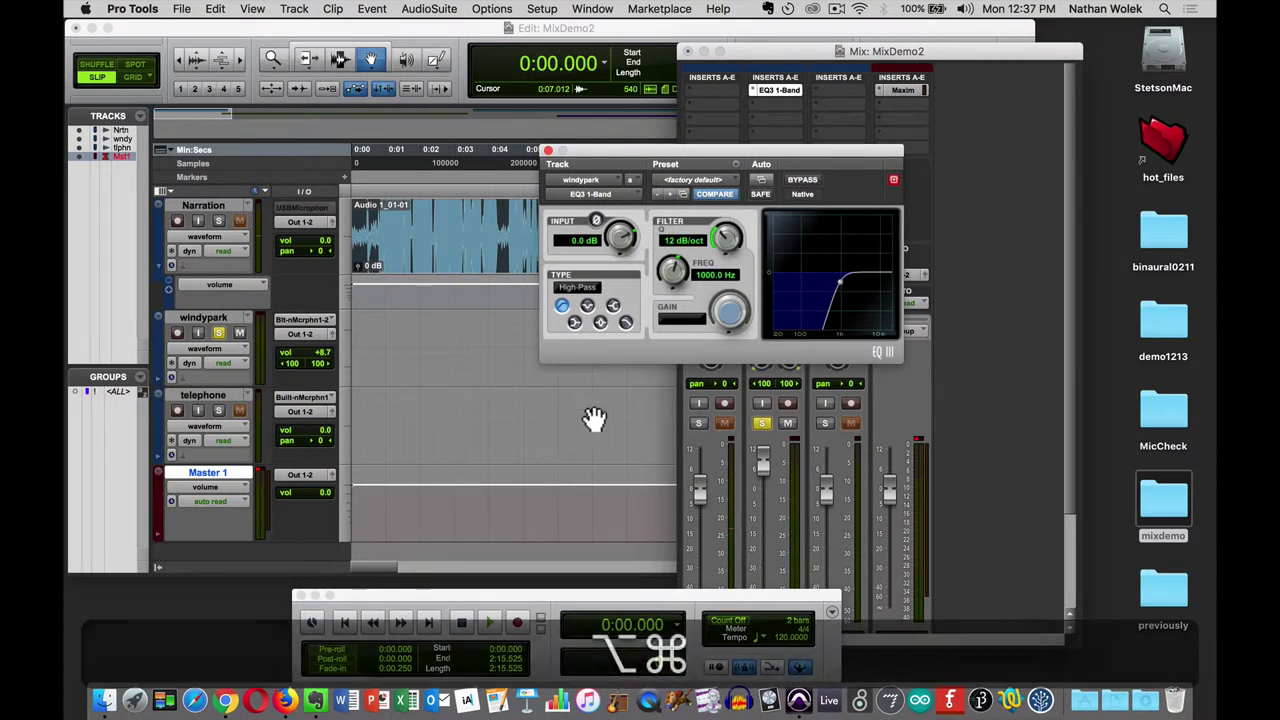
left_click_drag(615, 150, 863, 220)
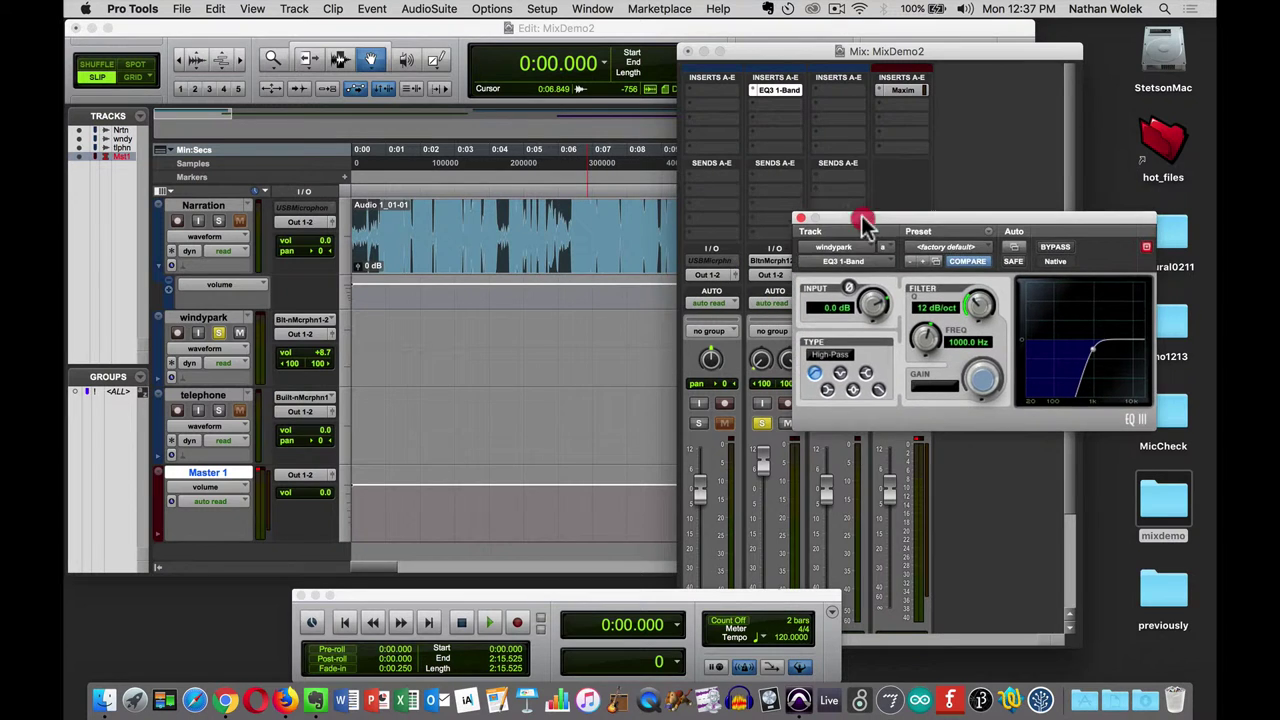
left_click(640, 38)
scroll(651, 349, "right", 10)
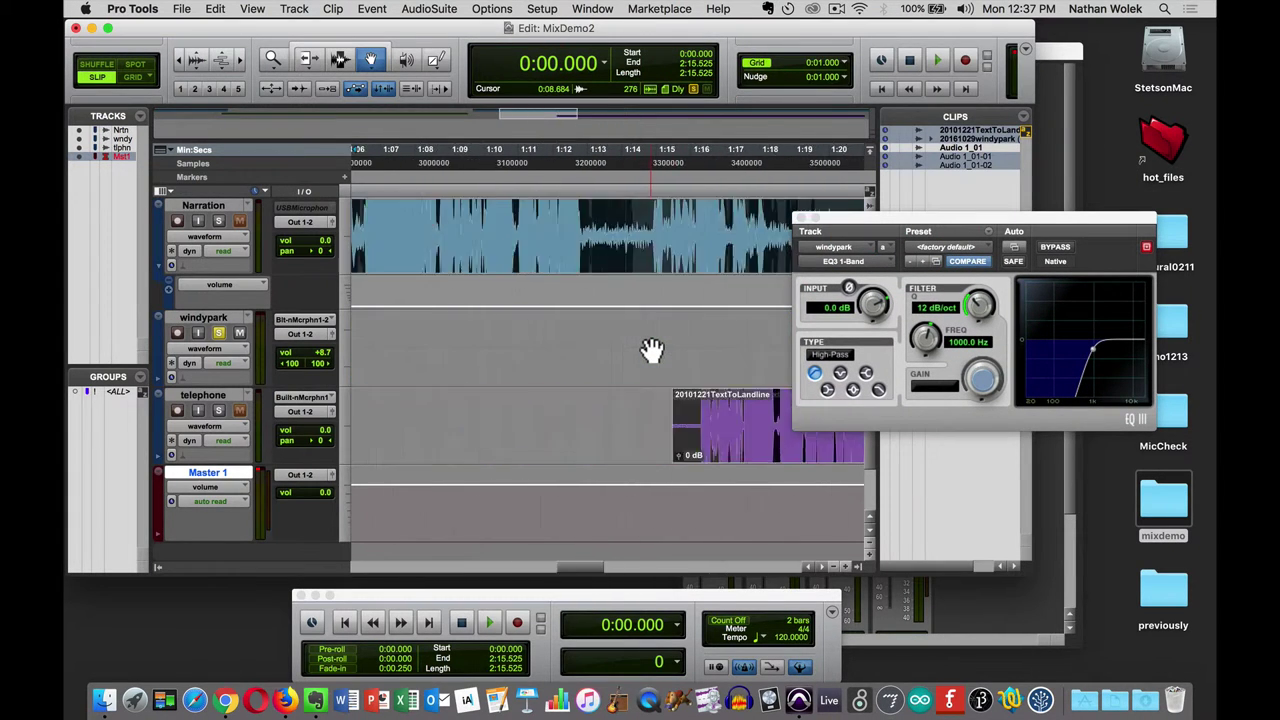
scroll(651, 349, "left", 2)
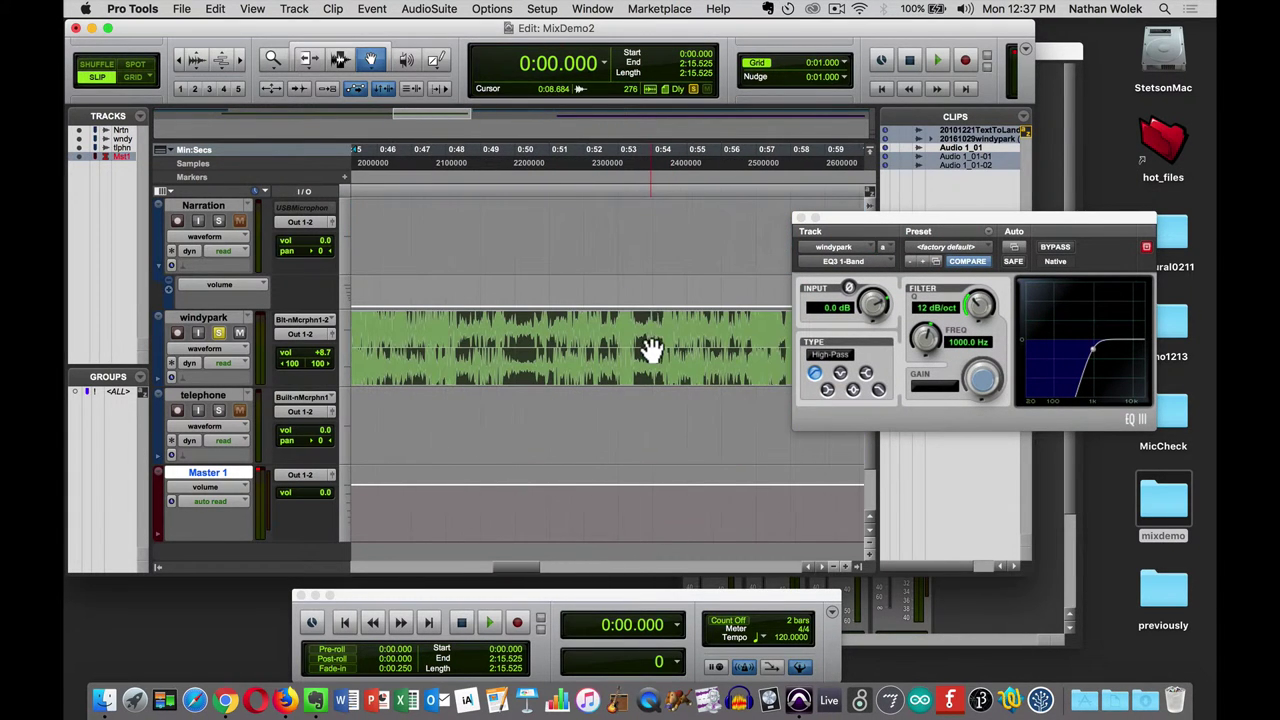
left_click(340, 60)
left_click_drag(527, 279, 659, 343)
key("space")
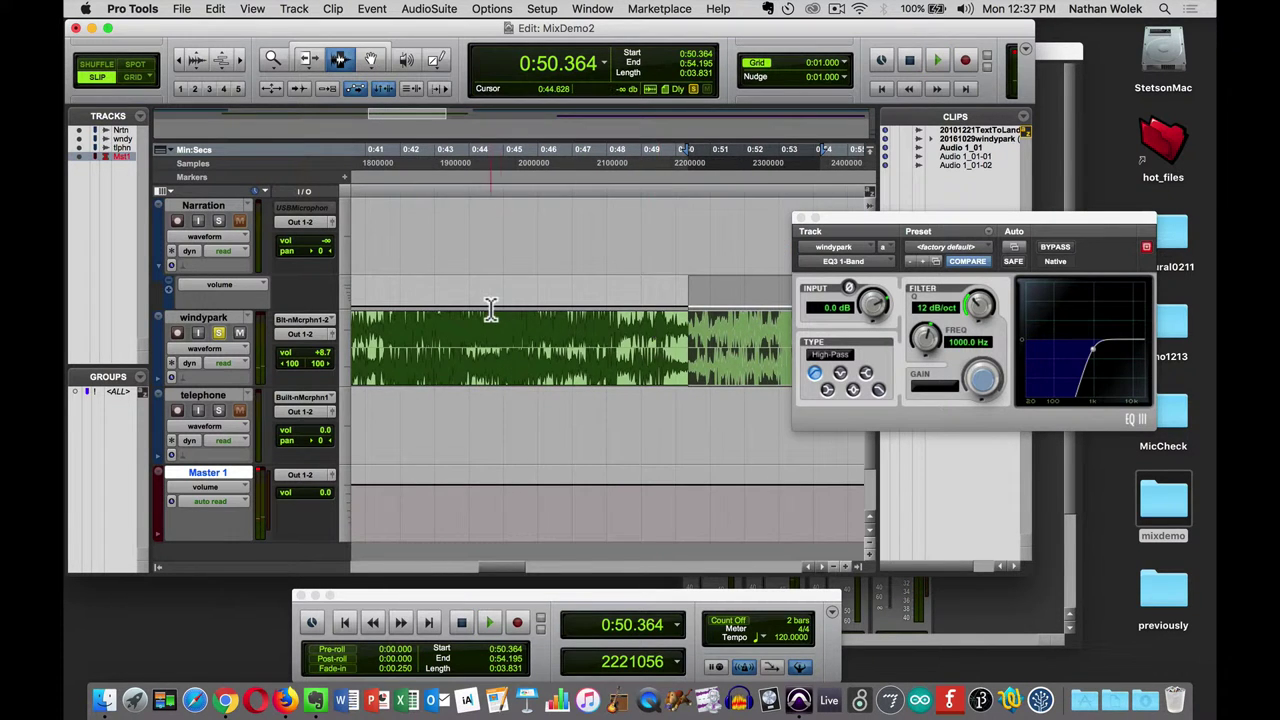
Step: Select 0:28.908–0:36.501 on windypark and play it
scroll(486, 300, "left", 5)
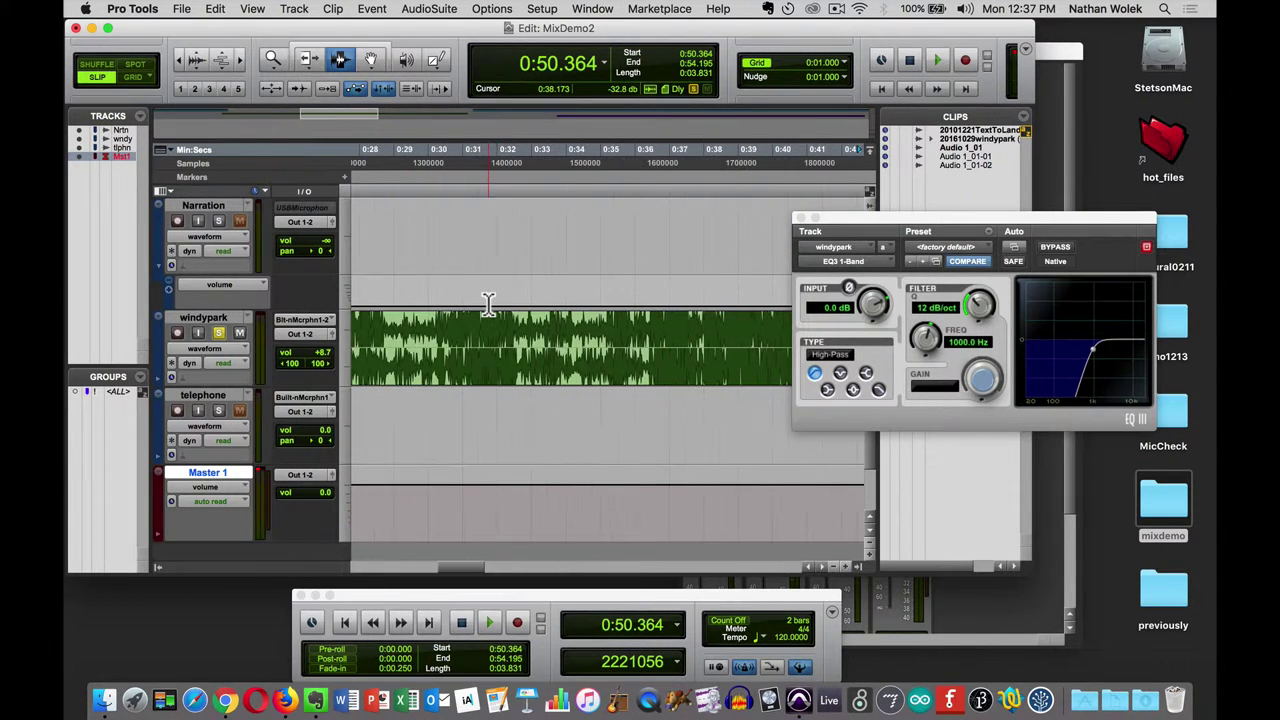
left_click_drag(391, 290, 652, 350)
key("space")
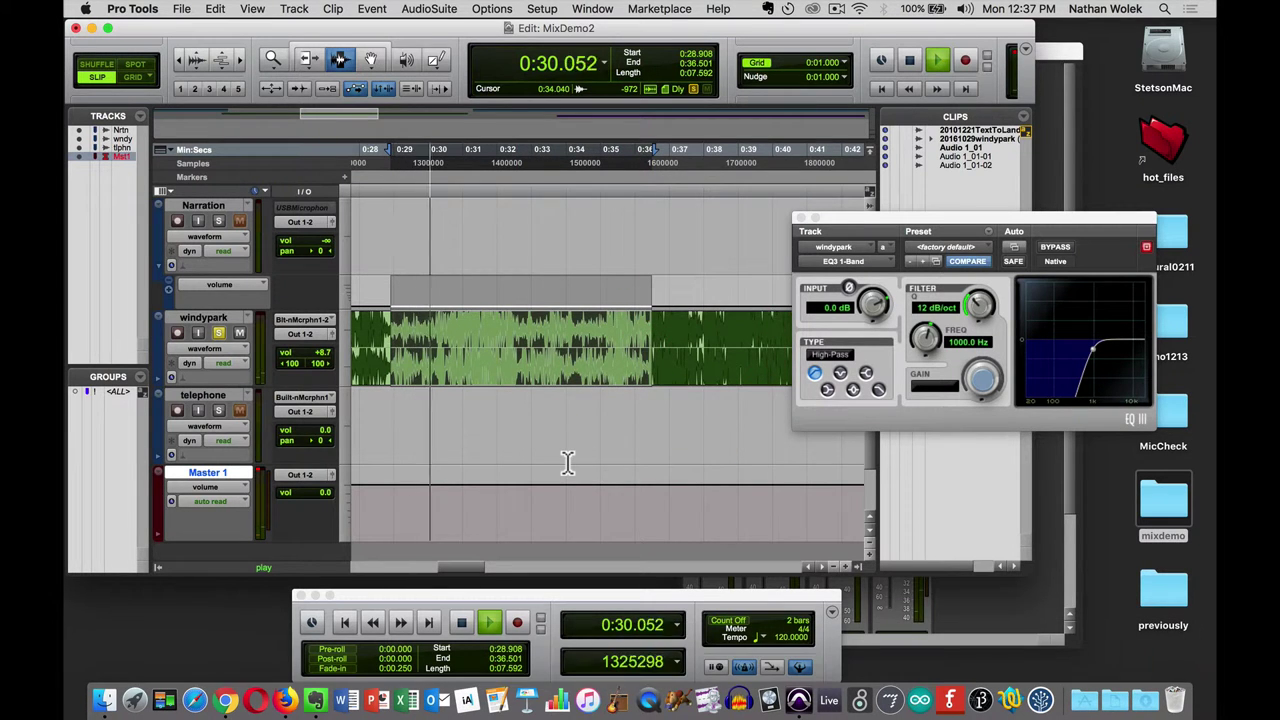
scroll(567, 462, "left", 8)
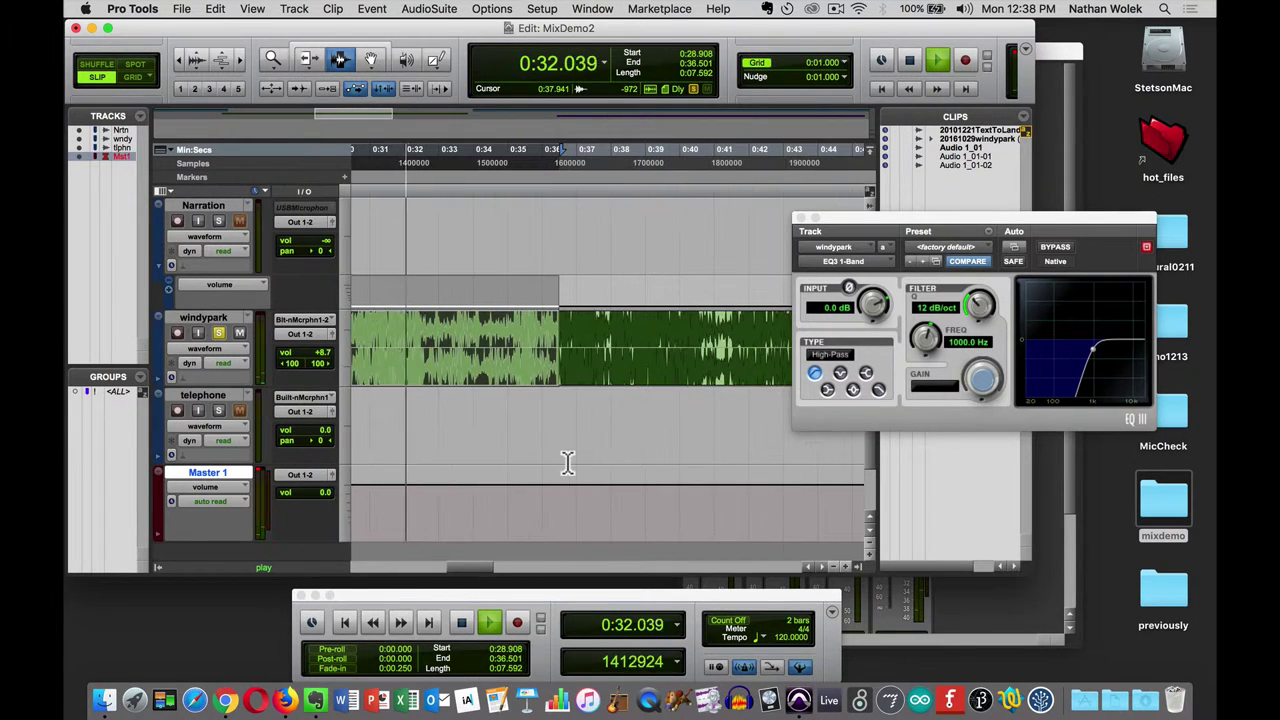
key("space")
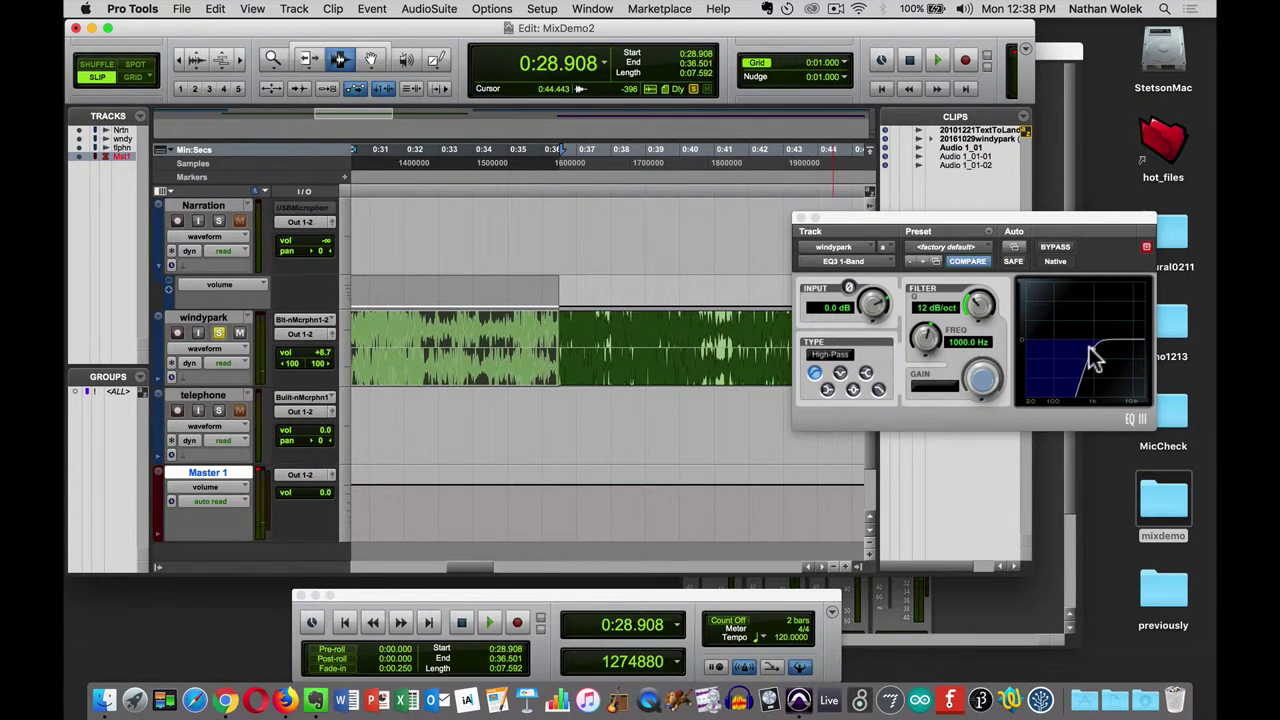
Step: Lower the high-pass cutoff to 20 Hz and play the selection again
left_click_drag(1089, 345, 1007, 346)
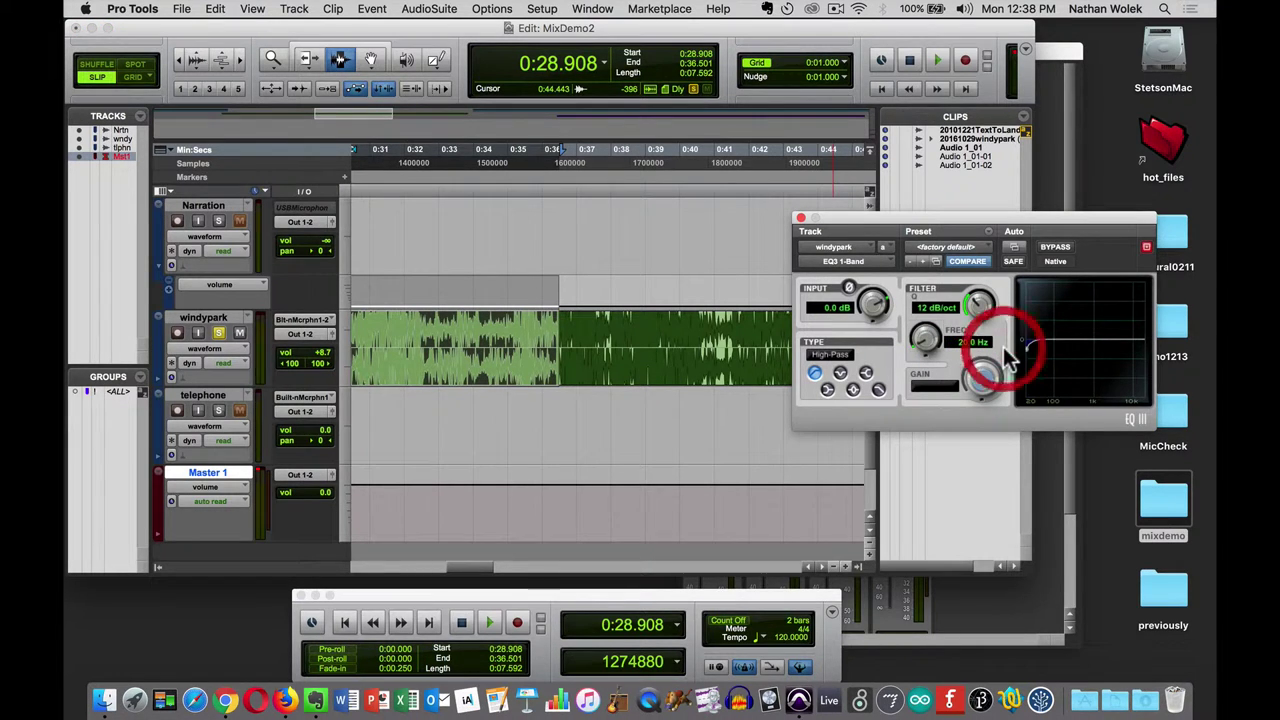
key("space")
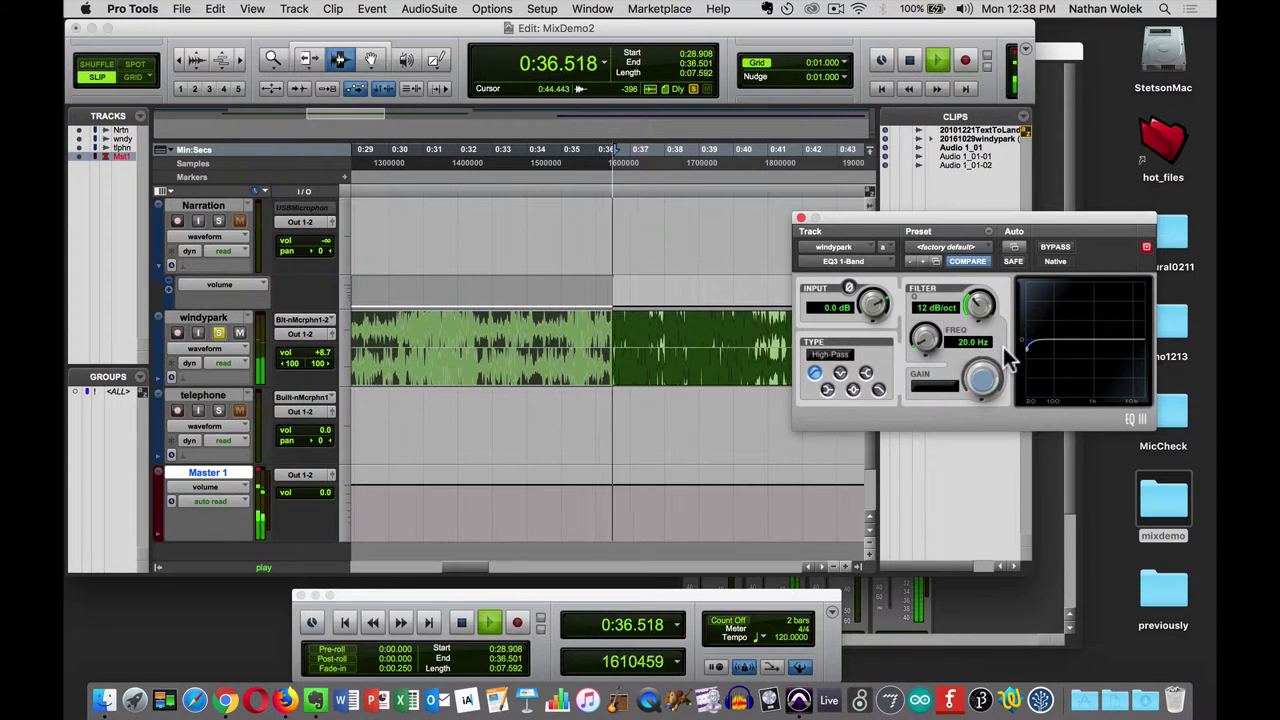
key("space")
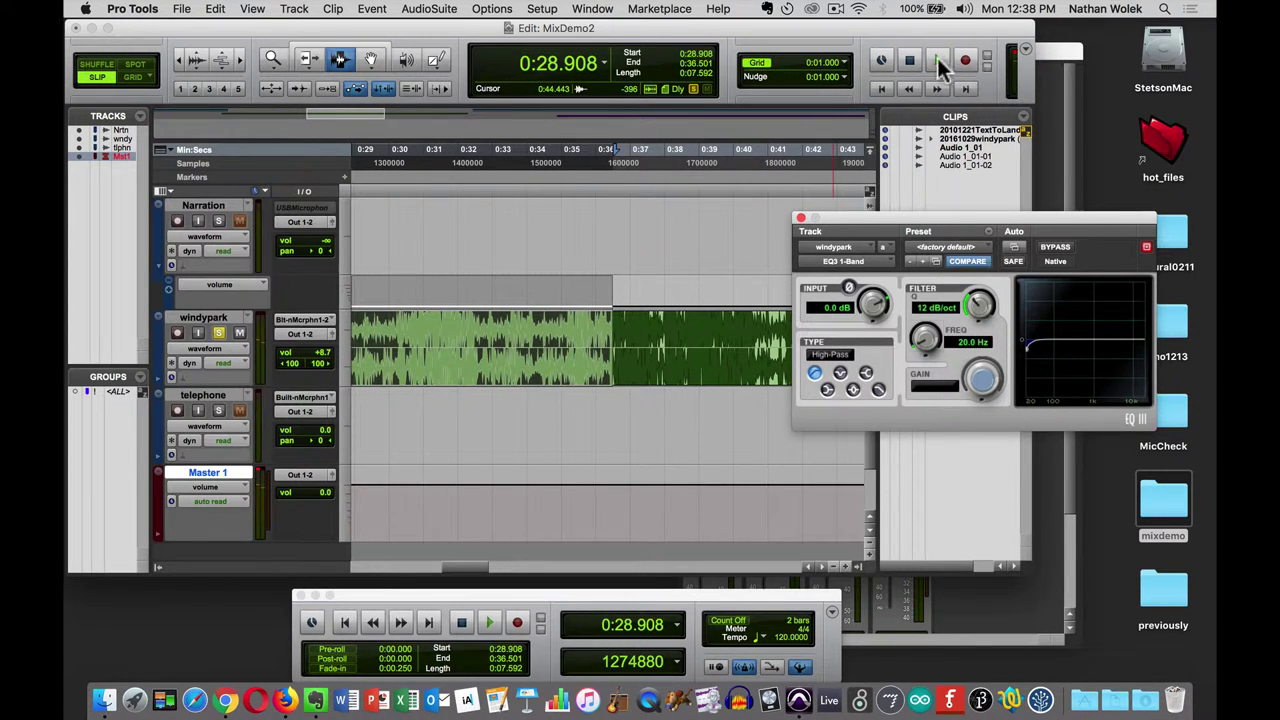
Step: Turn on Loop Playback from the Options menu
left_click(492, 9)
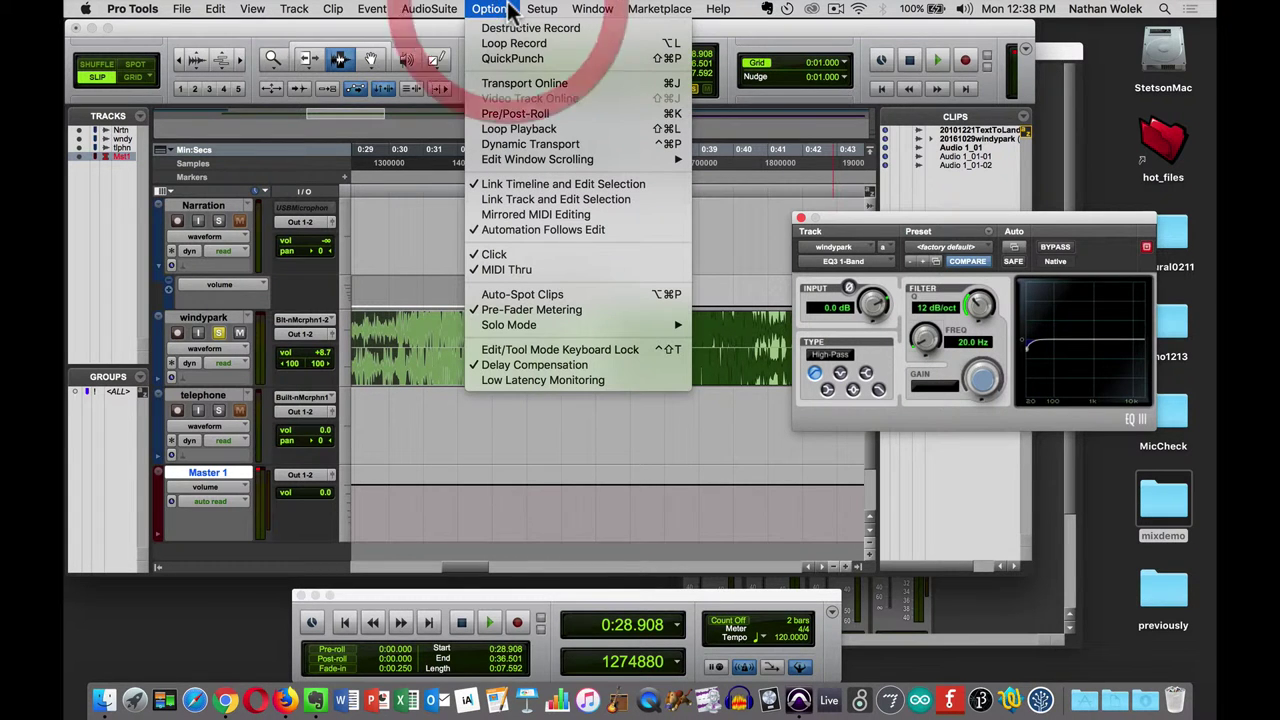
key("alt+super")
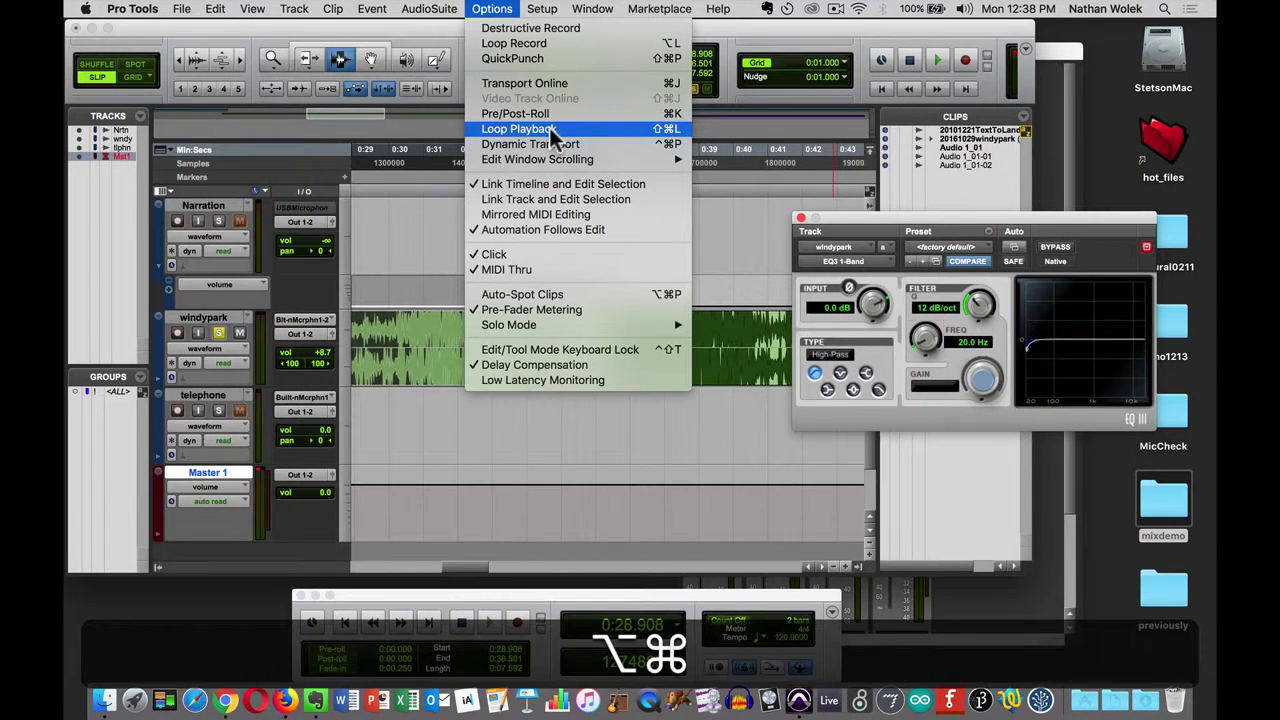
key("alt+super+8")
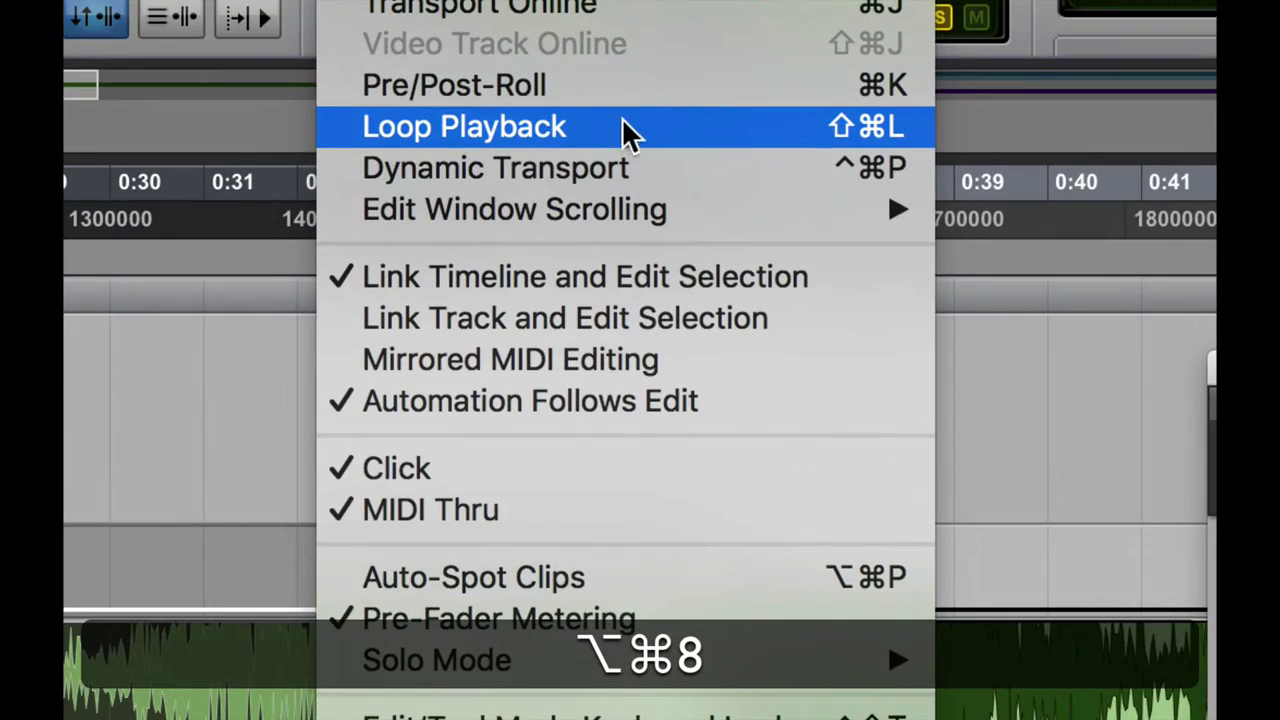
left_click(602, 126)
key("alt+super")
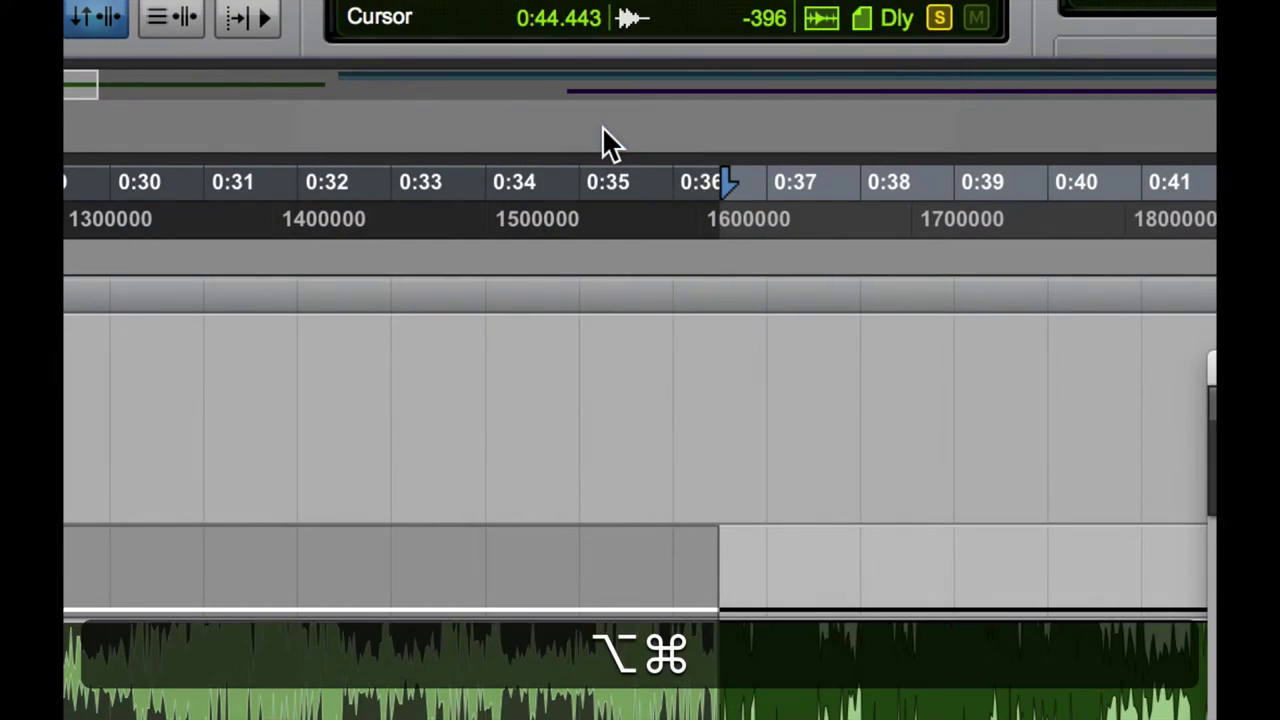
key("alt+super+8")
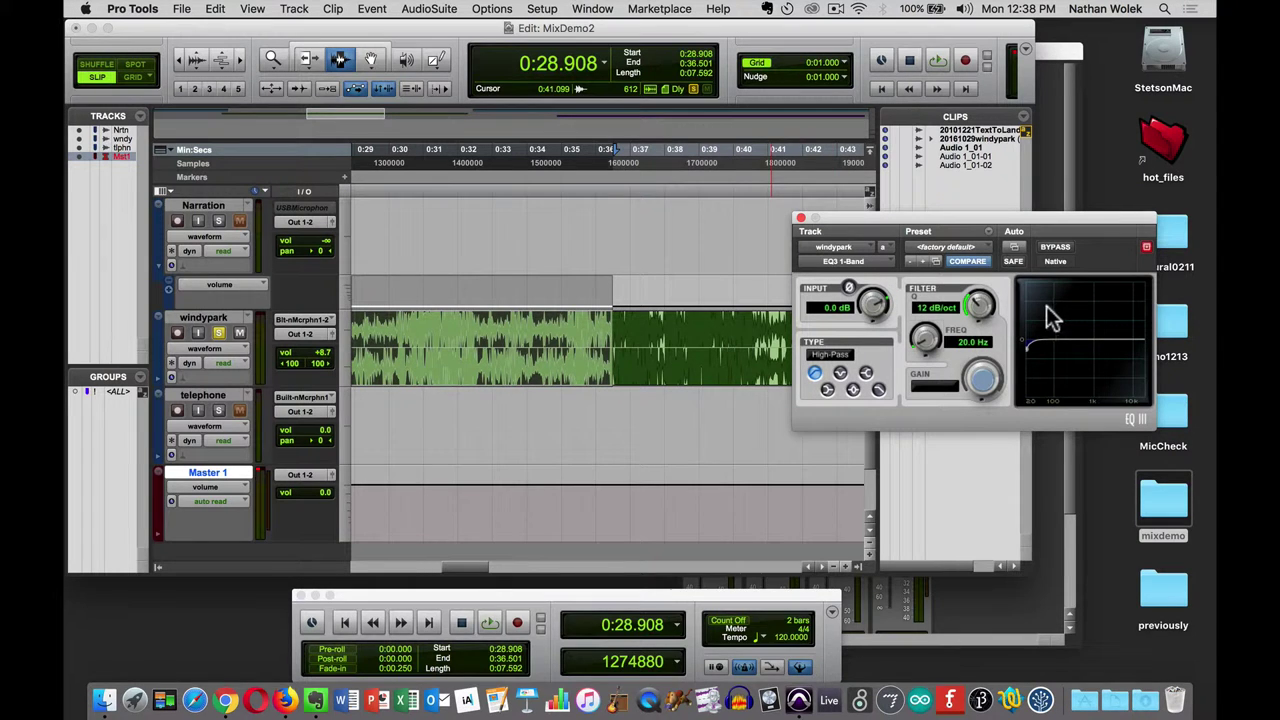
Step: While looping, raise the windypark high-pass from 20 Hz to 111.2 Hz at 18 dB/oct
key("space")
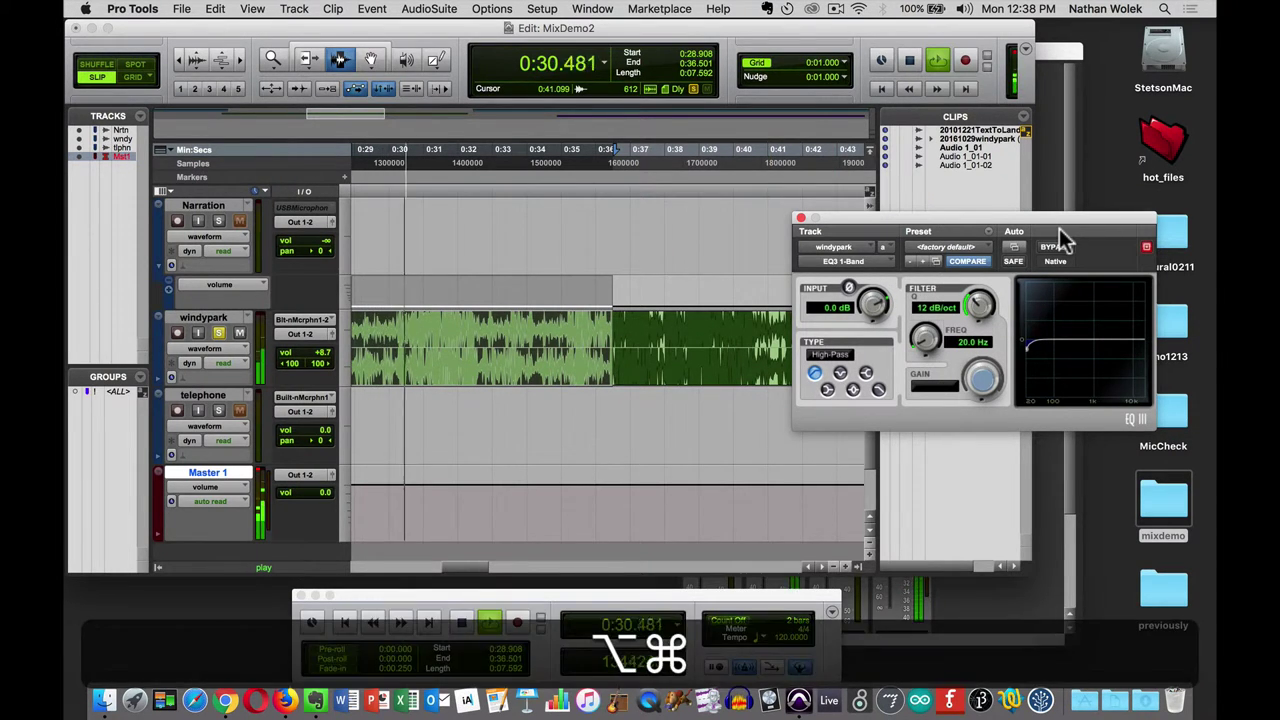
key("alt+super+8")
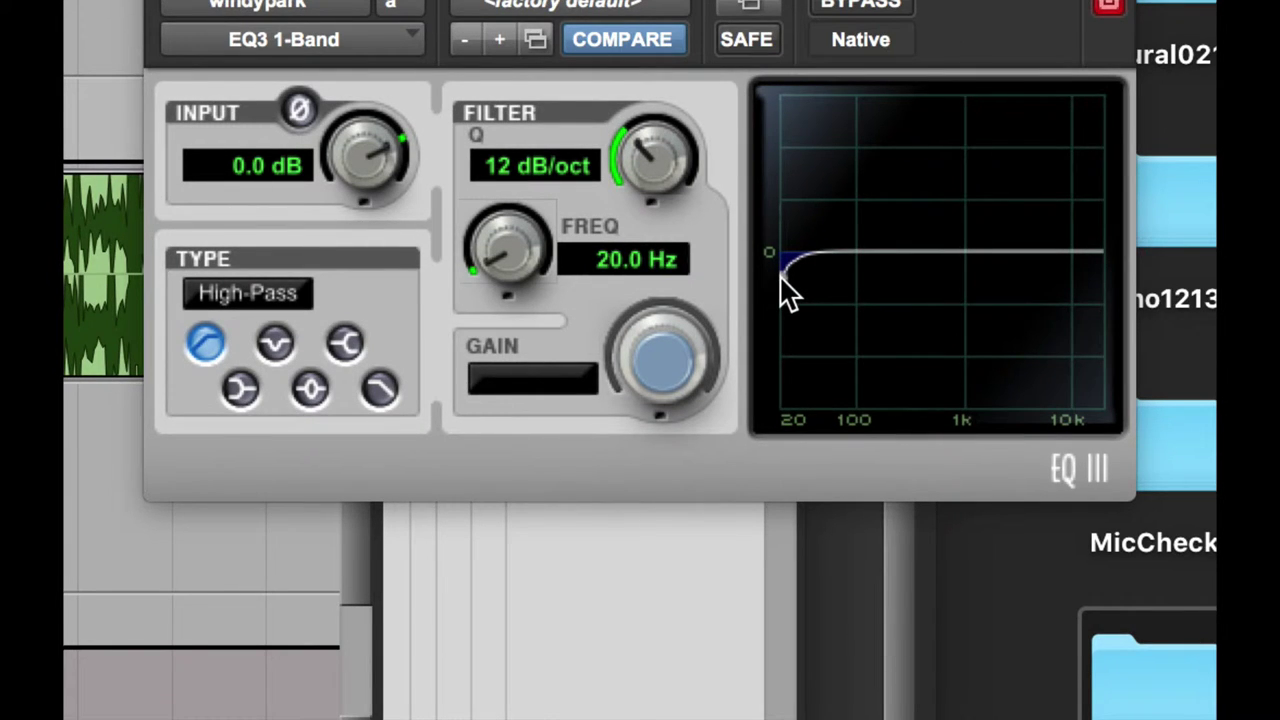
left_click_drag(780, 275, 855, 270)
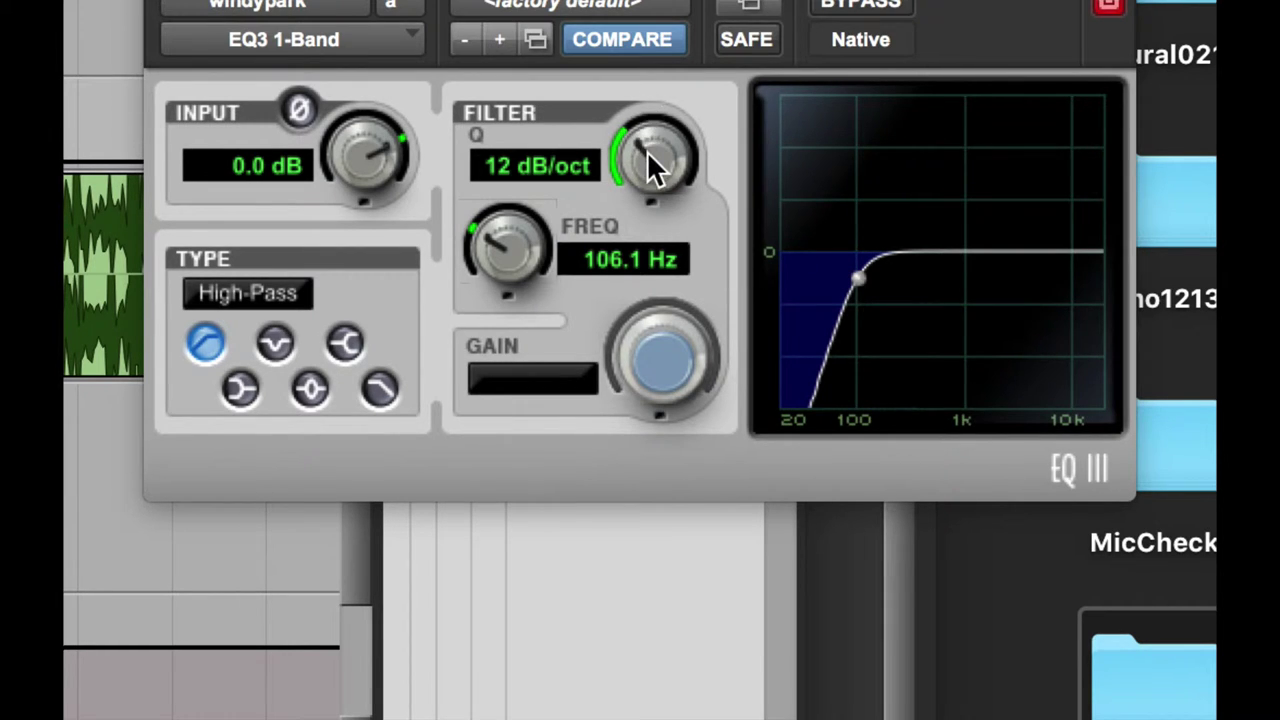
left_click_drag(647, 151, 651, 51)
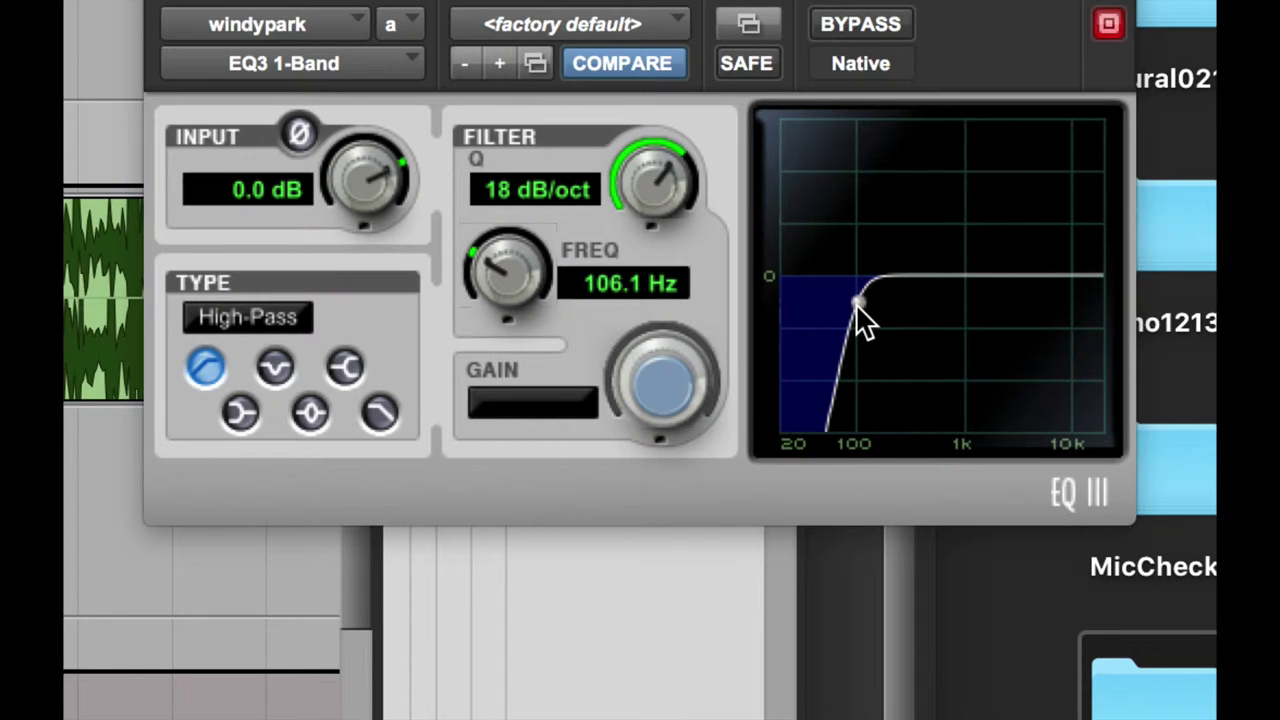
left_click_drag(854, 304, 858, 305)
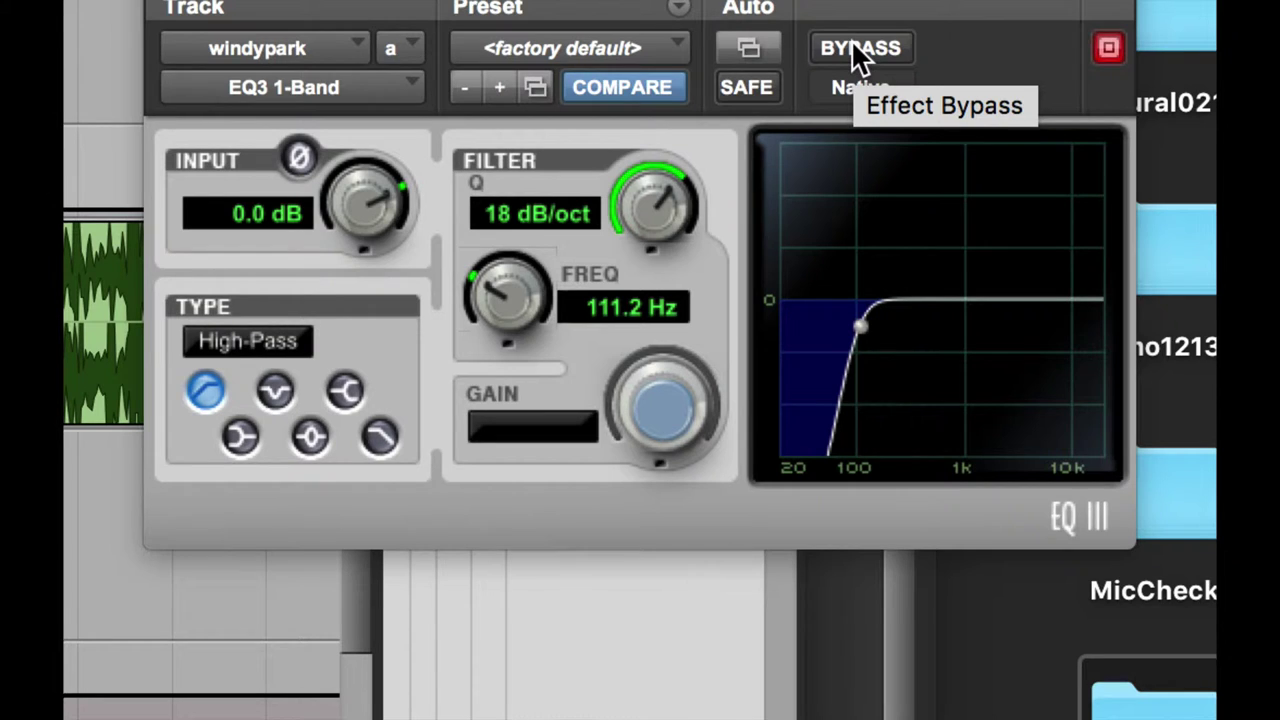
Step: Toggle the EQ bypass on and off to compare filtered and unfiltered windypark
left_click(855, 52)
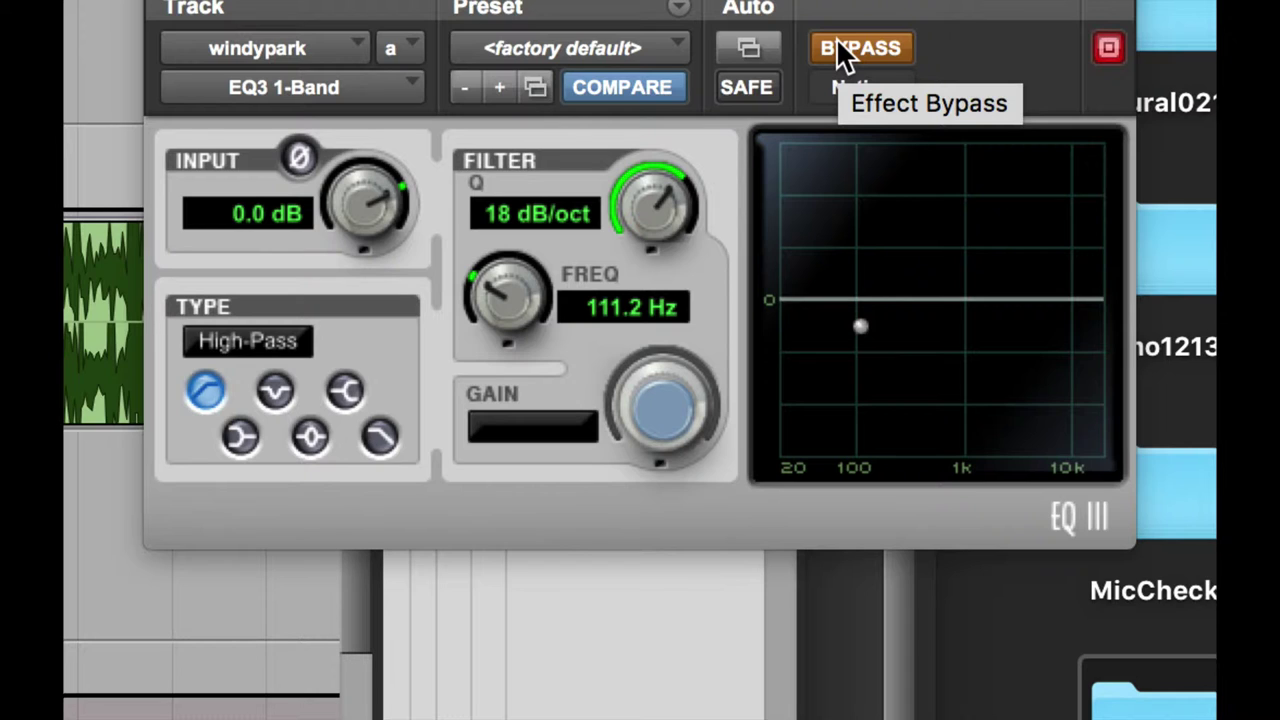
left_click(845, 44)
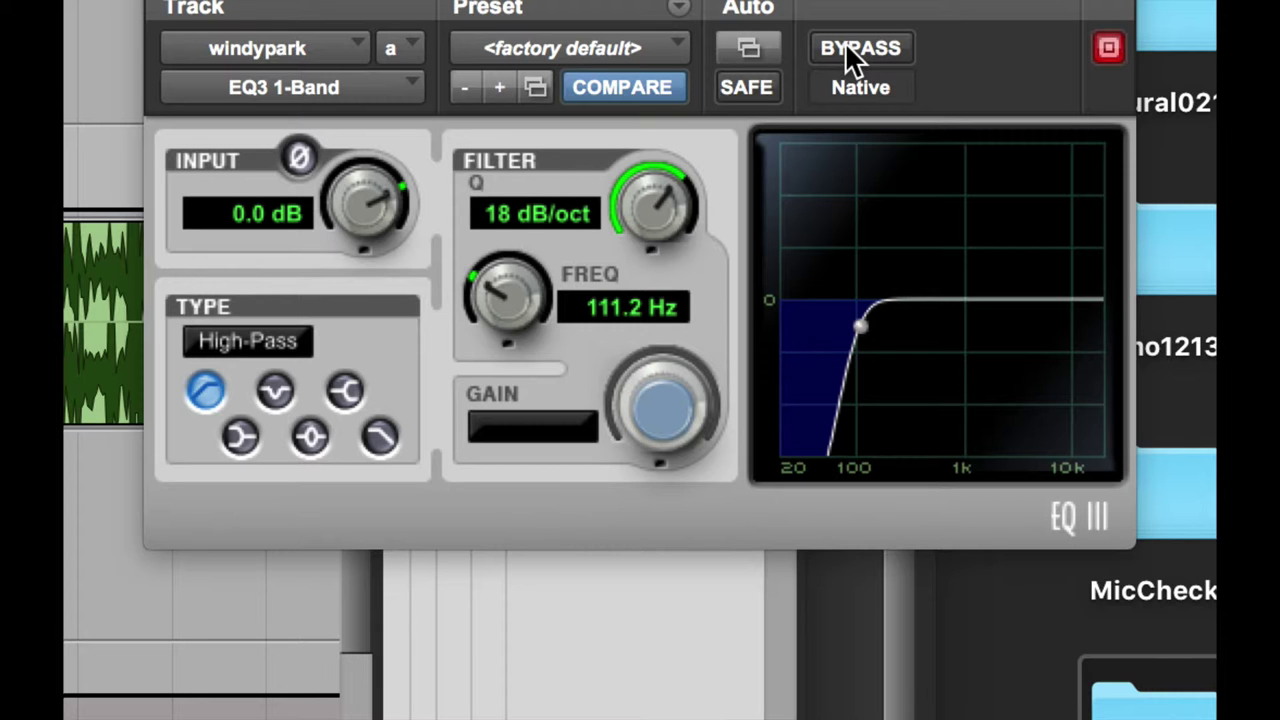
key("alt+super+8")
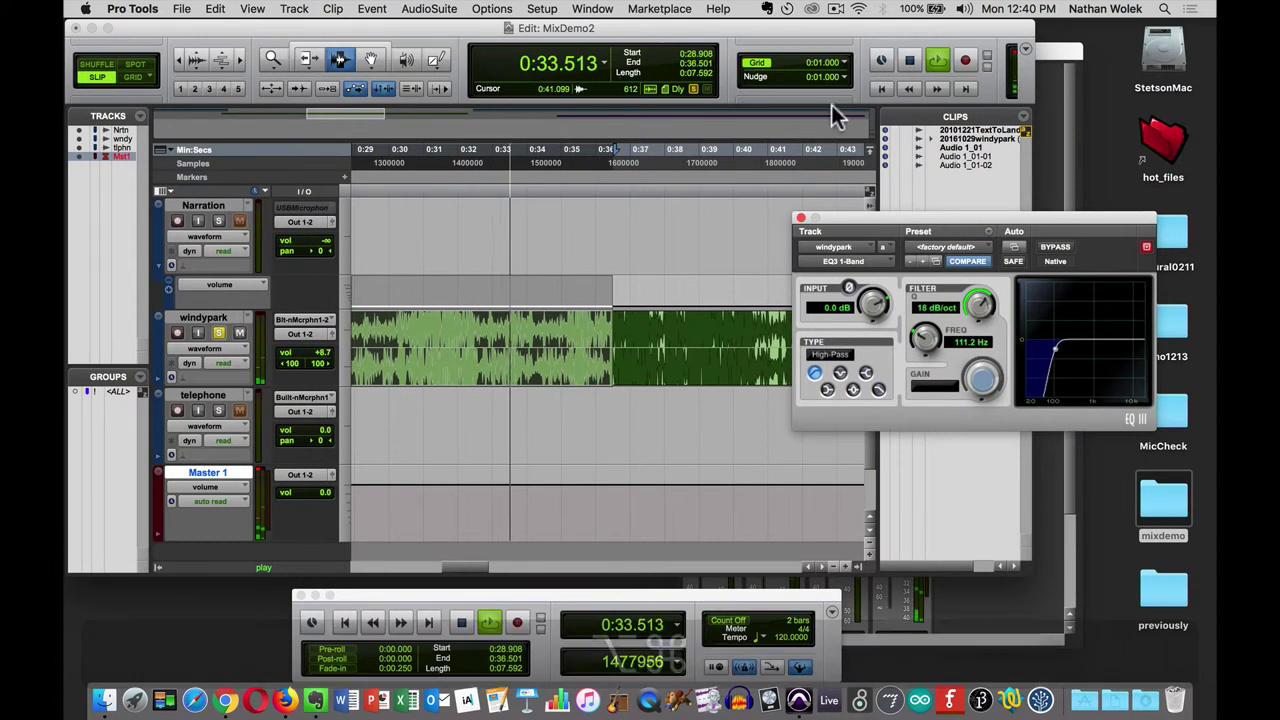
Step: Stop playback, close the EQ window, and switch to Firefox and back
left_click(909, 60)
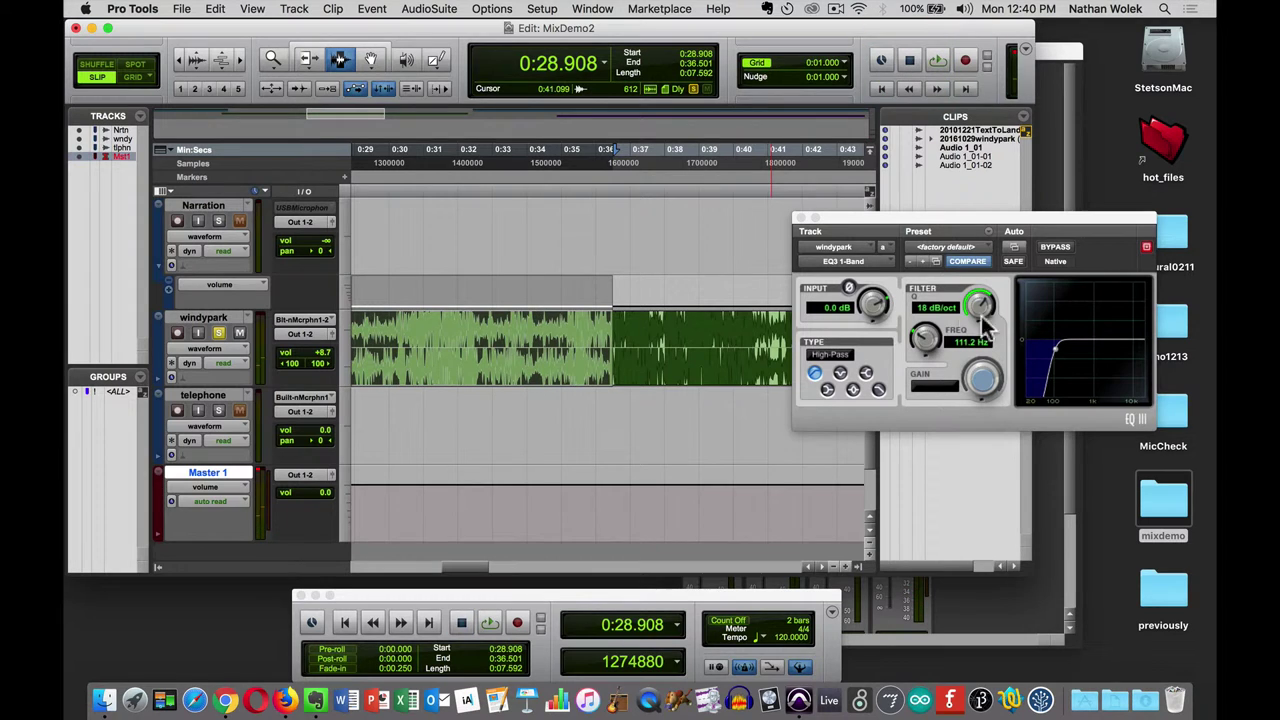
left_click(798, 218)
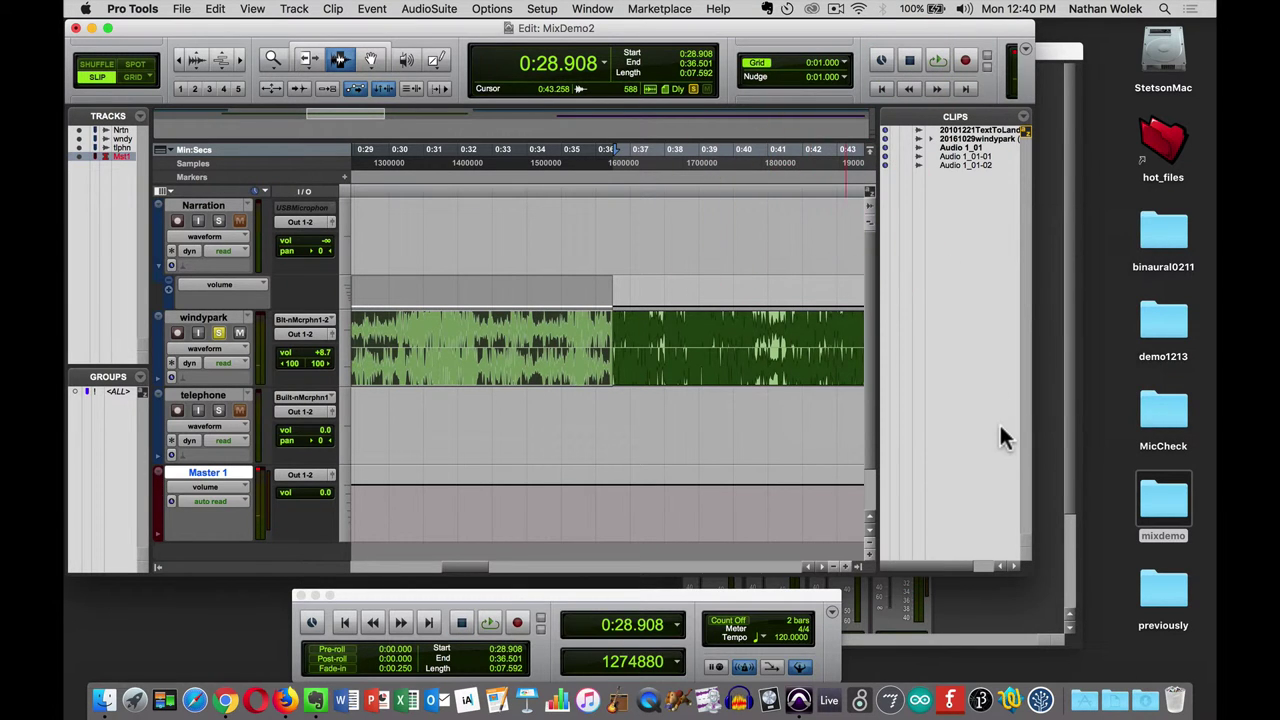
key("super+Tab")
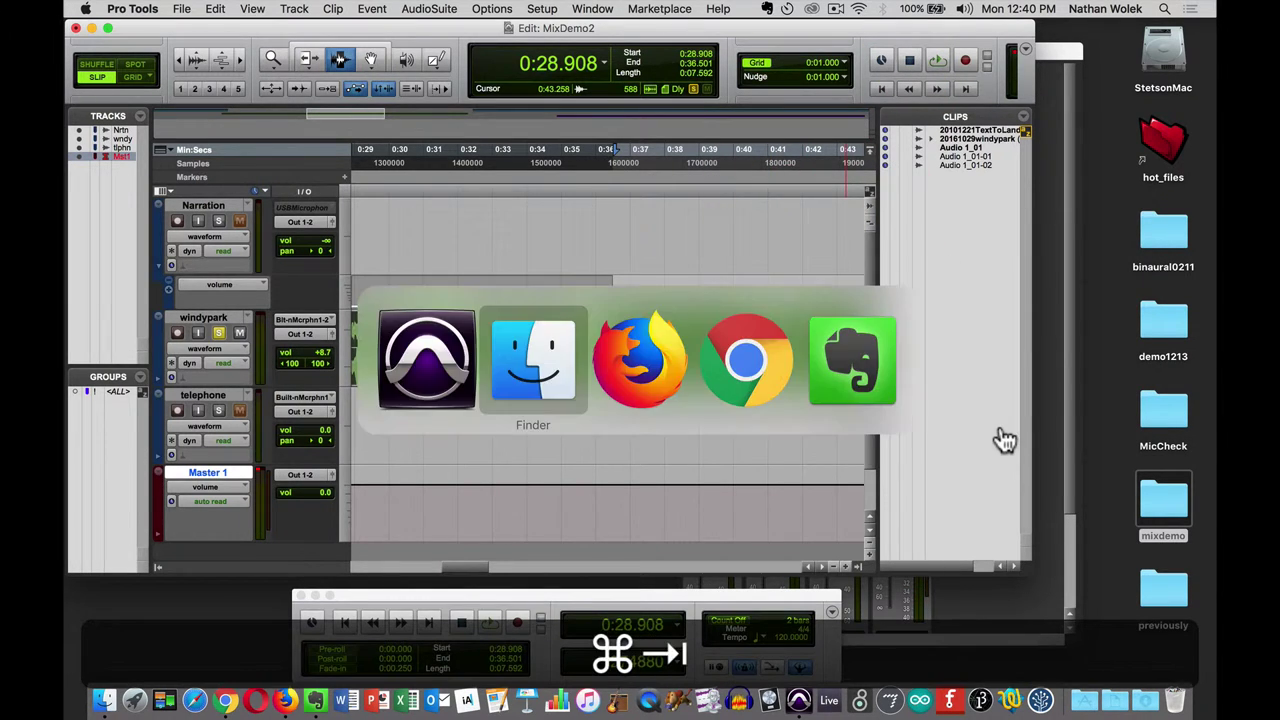
key("super+Tab")
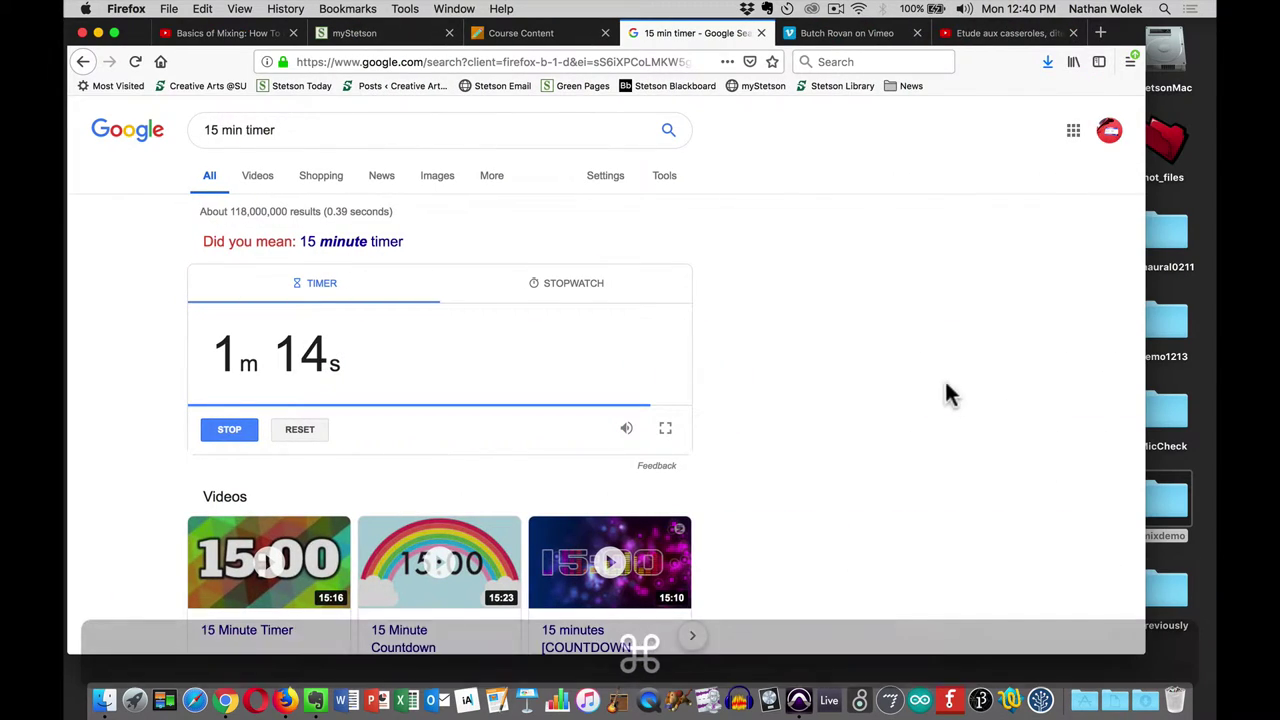
key("super+Tab")
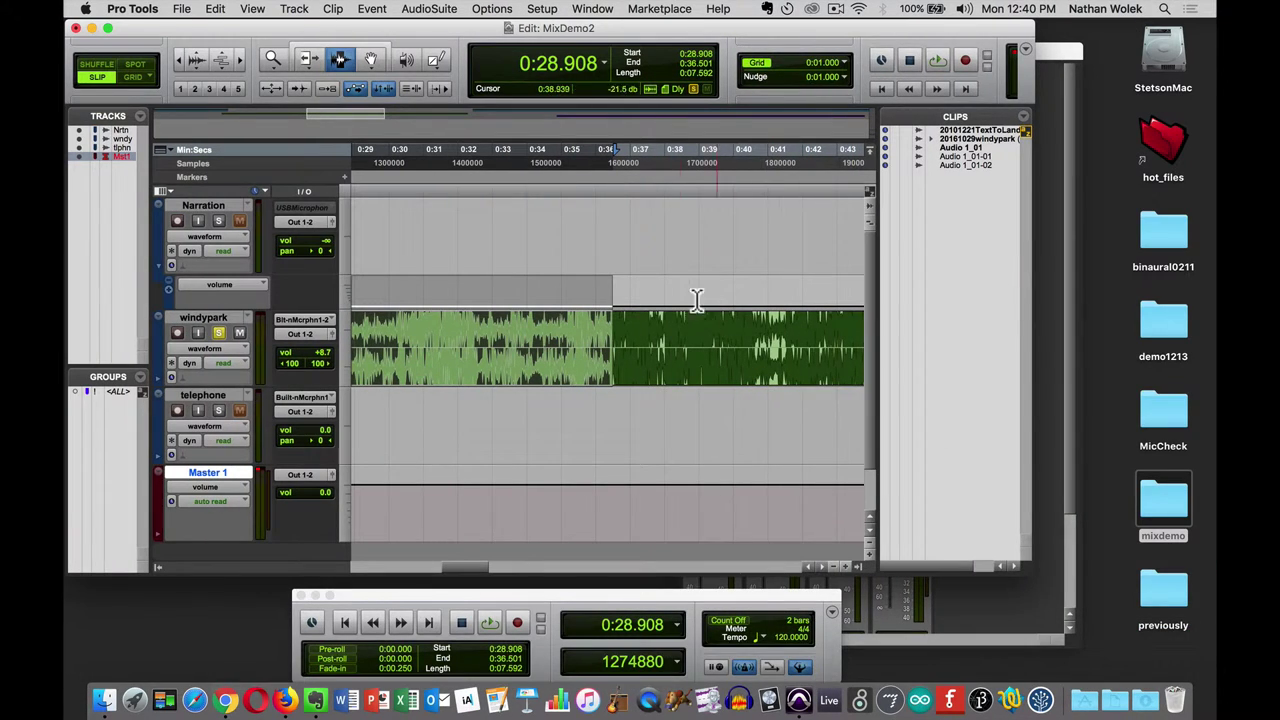
Step: Zoom out to show the whole session and play from about 1:15
left_click(179, 62)
left_click(179, 62)
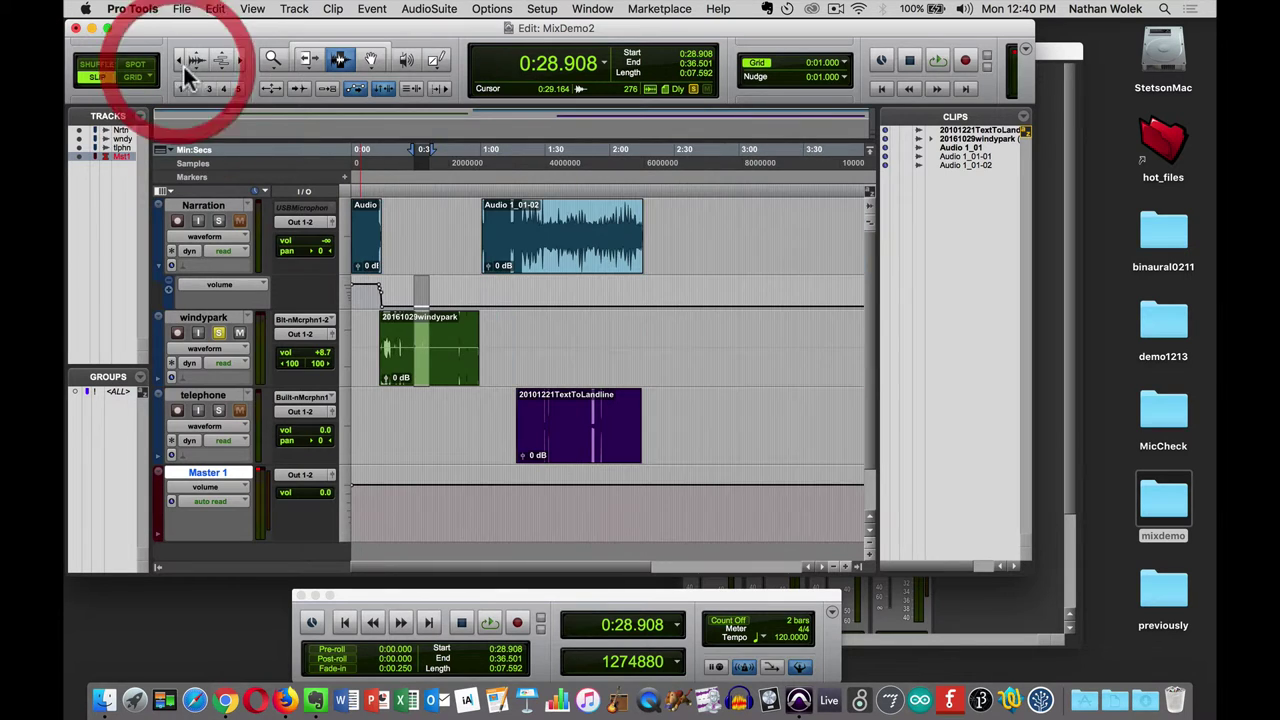
double_click(511, 162)
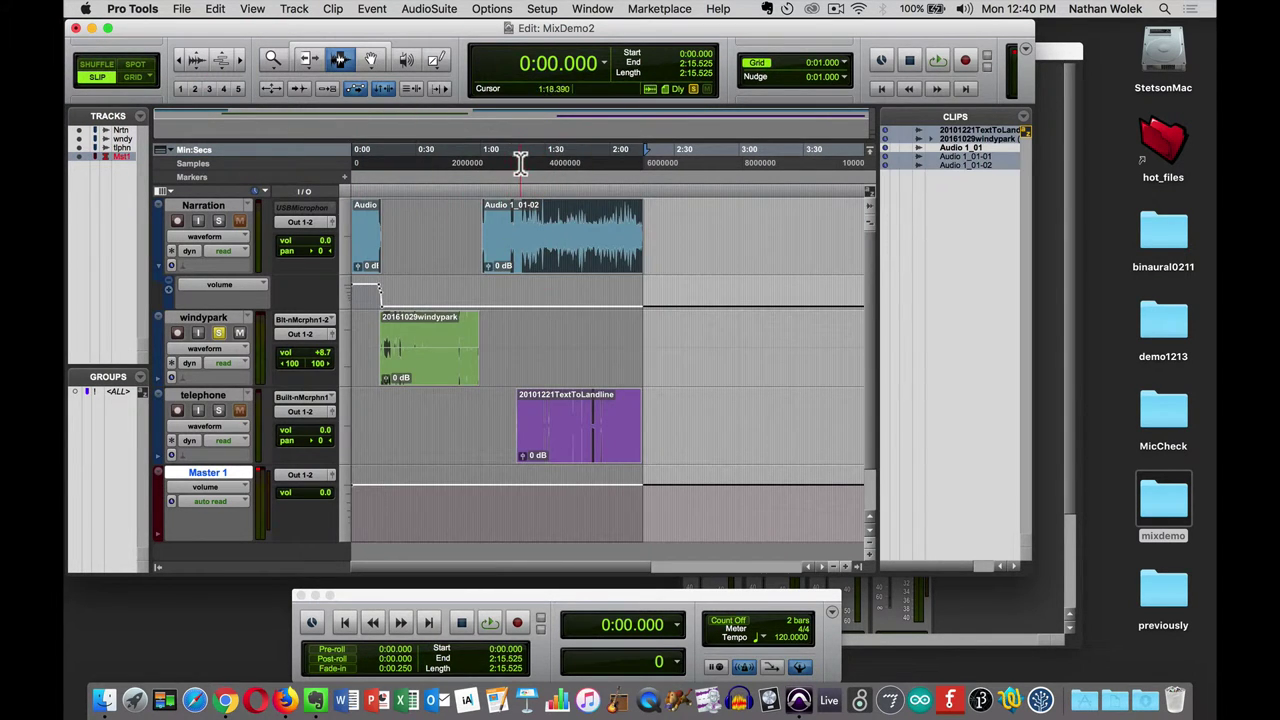
double_click(520, 163)
left_click(518, 163)
double_click(514, 163)
left_click(514, 163)
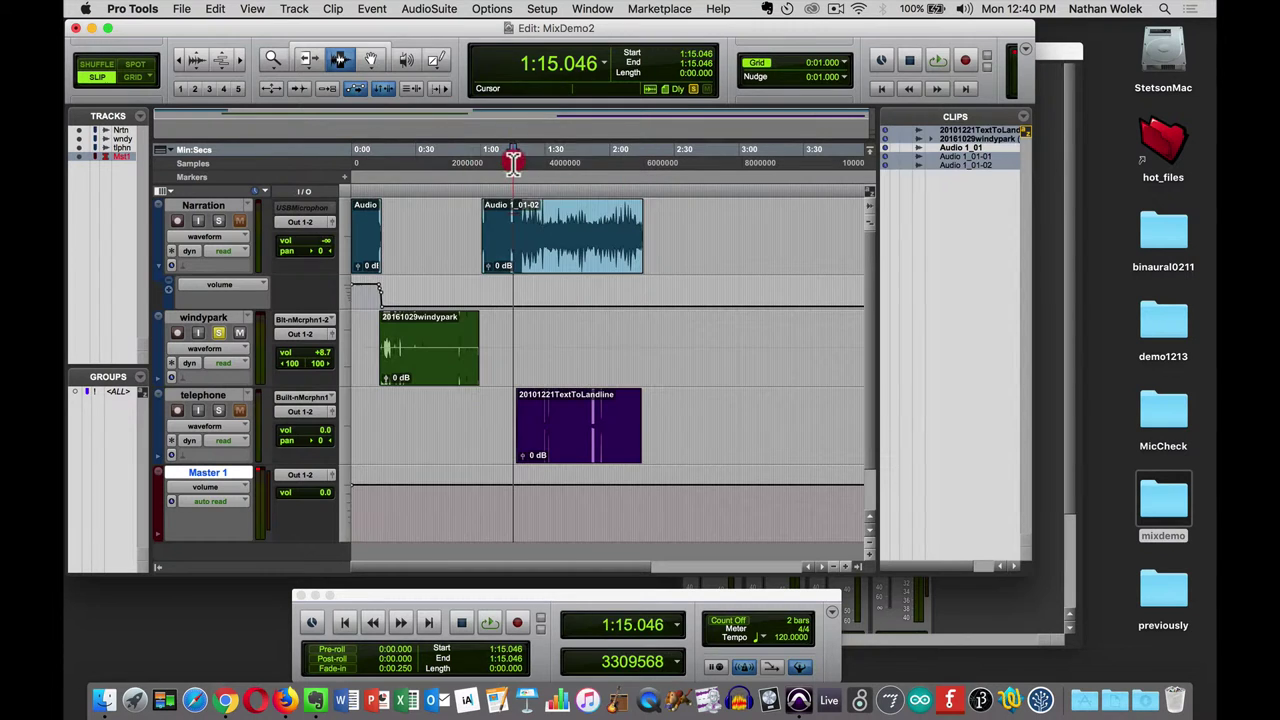
left_click(513, 165)
key("space")
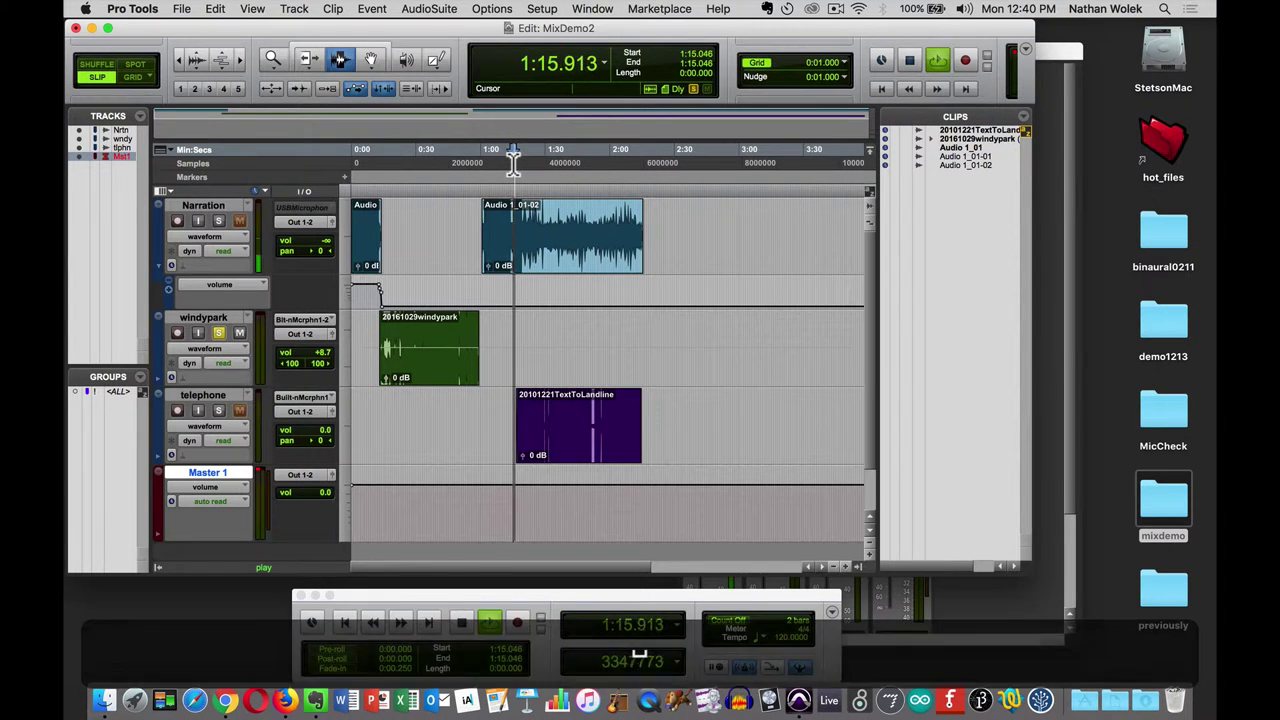
Step: Unsolo windypark, replay from about 1:05 with all tracks, then stop at 0:00.000
left_click(508, 165)
double_click(491, 163)
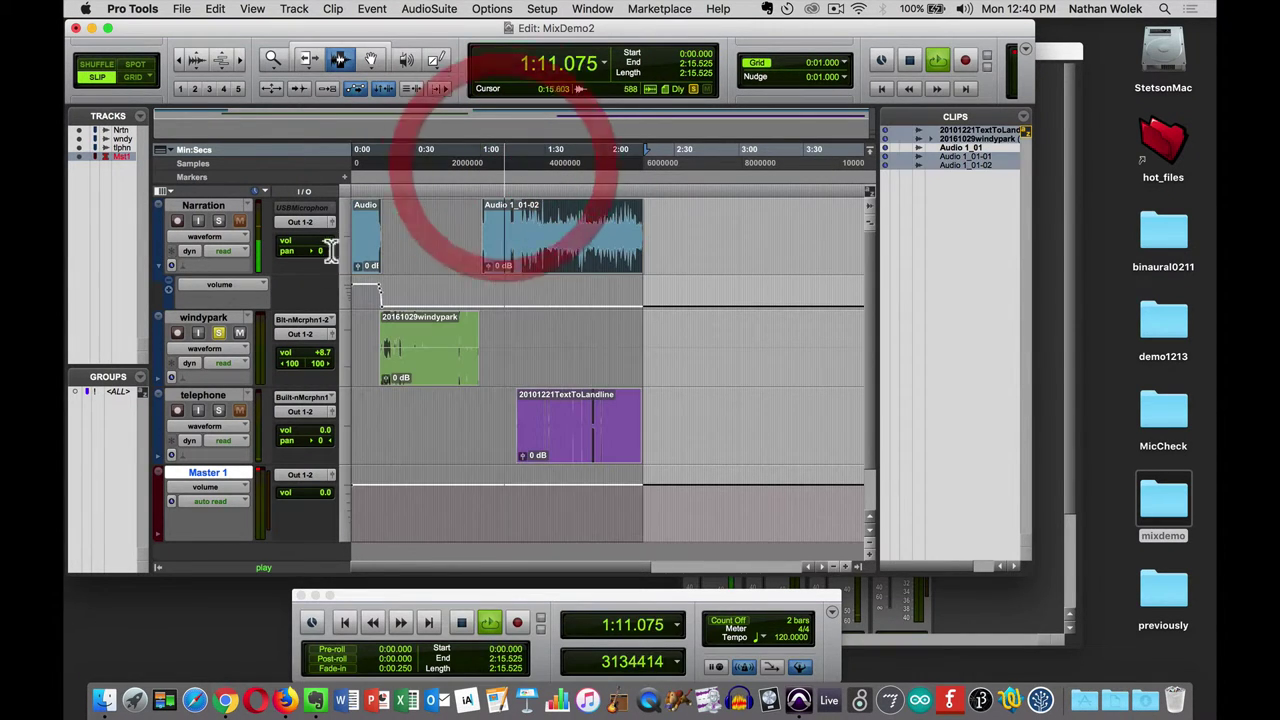
left_click(219, 333)
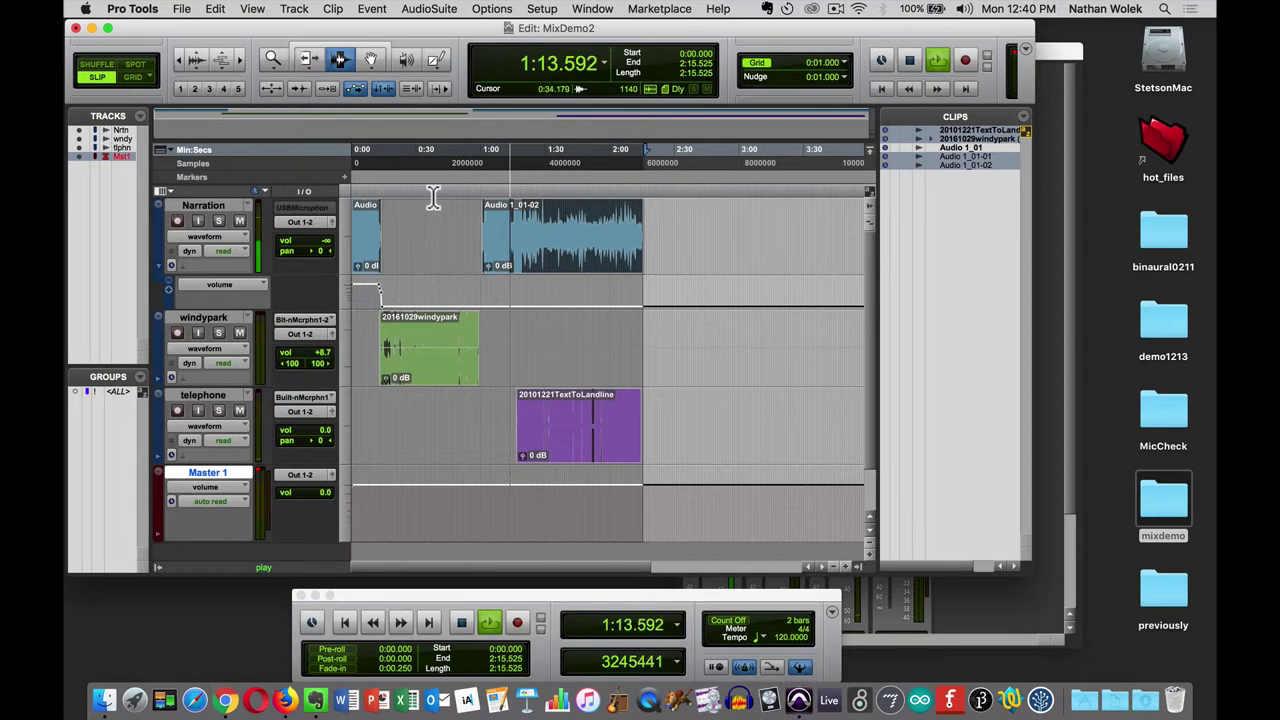
double_click(491, 163)
left_click(491, 163)
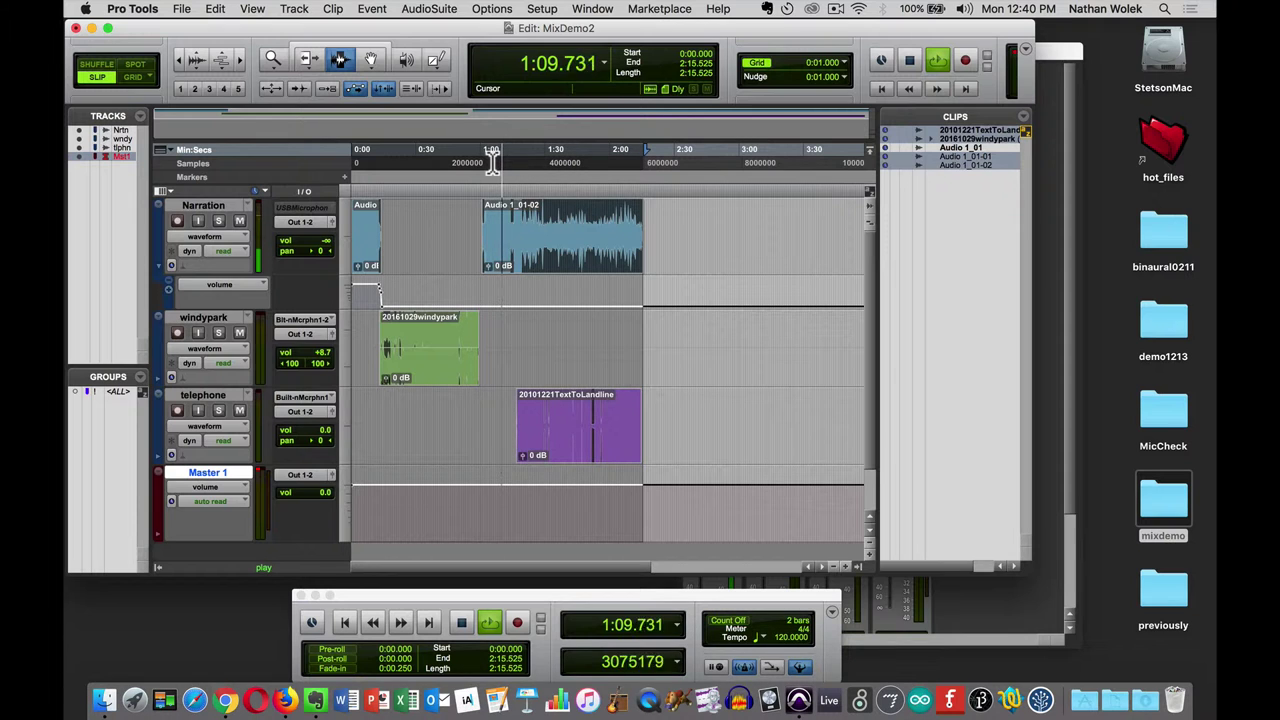
key("space")
key("Return")
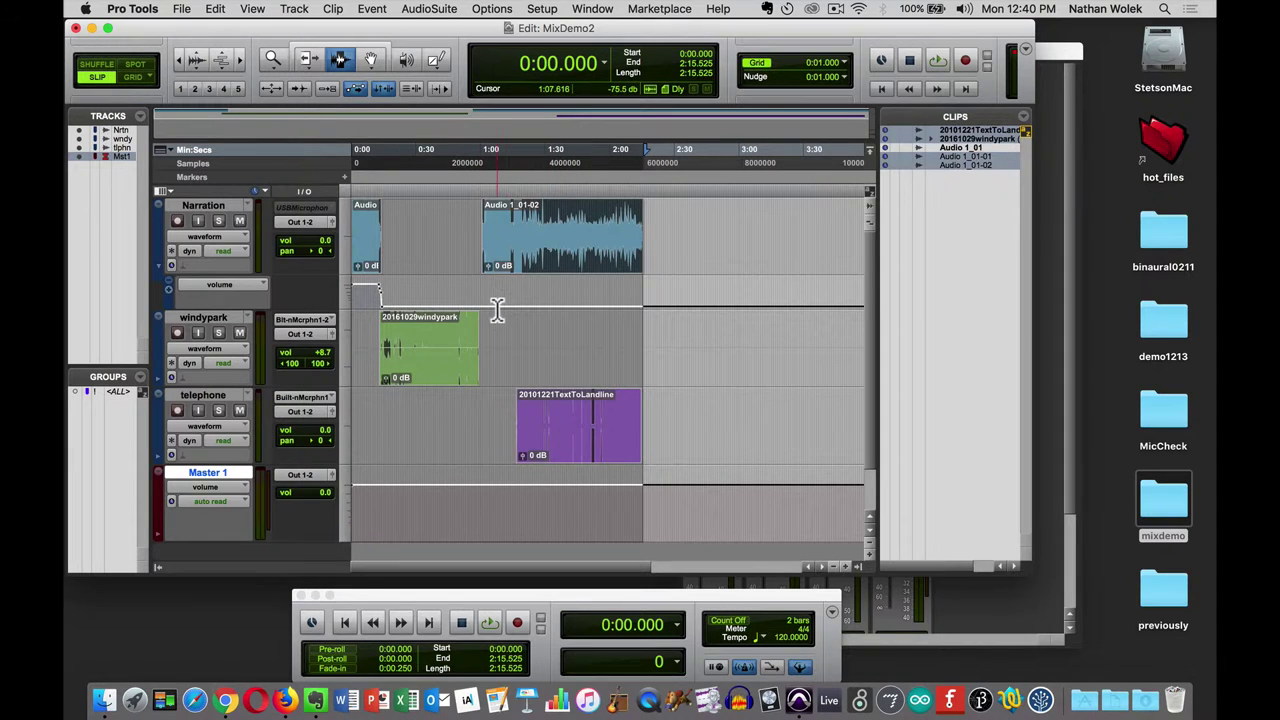
Step: Add a Narration volume breakpoint, raise the level after 1:00, and play from 1:05
left_click(370, 59)
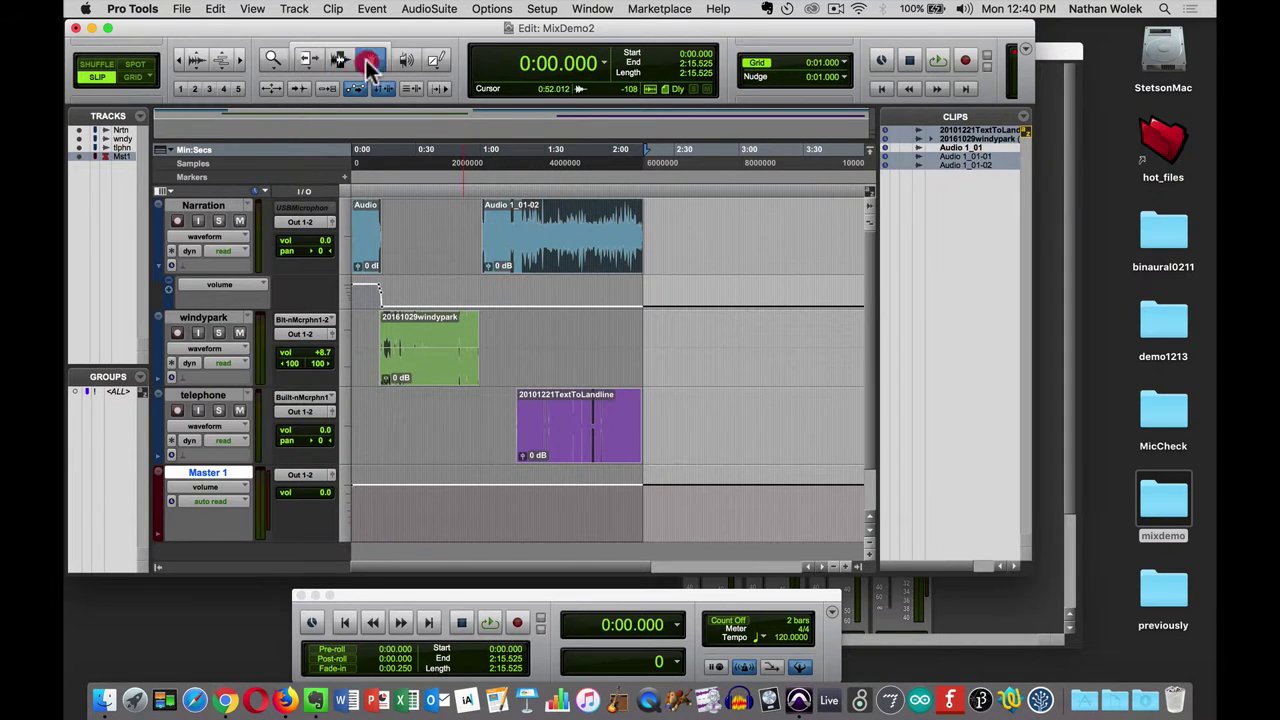
left_click(483, 308)
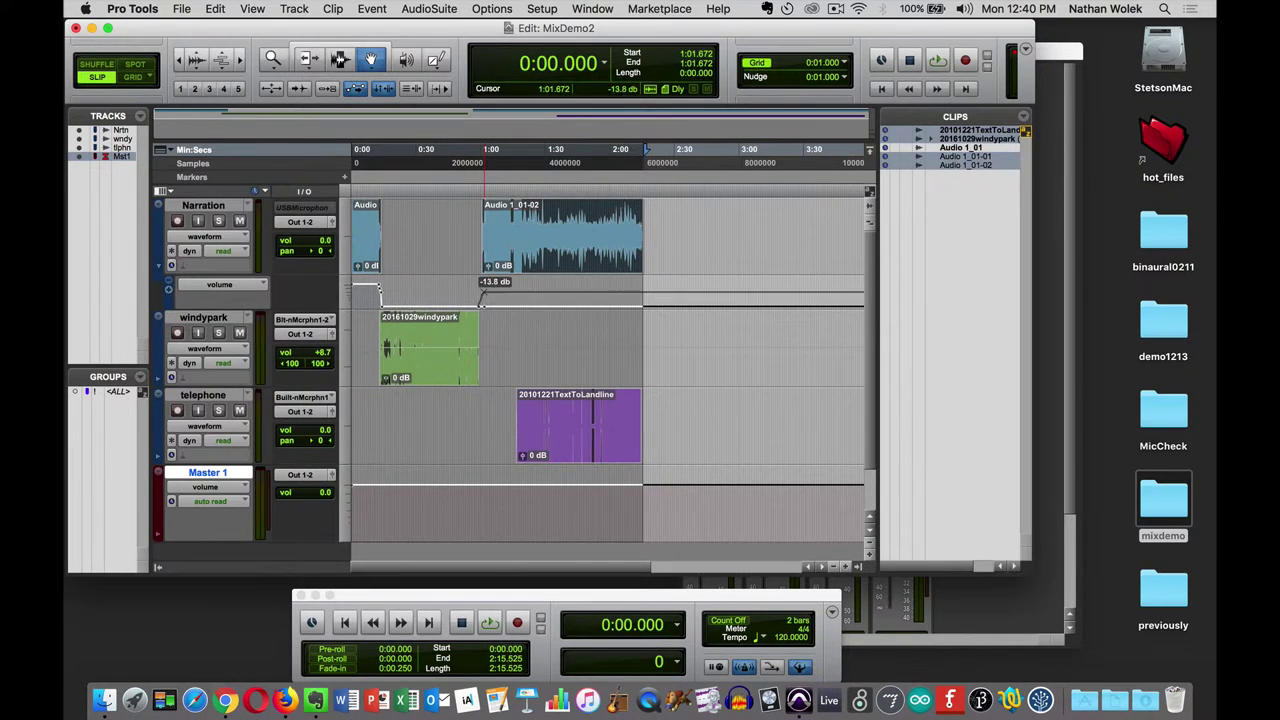
left_click_drag(481, 303, 517, 214)
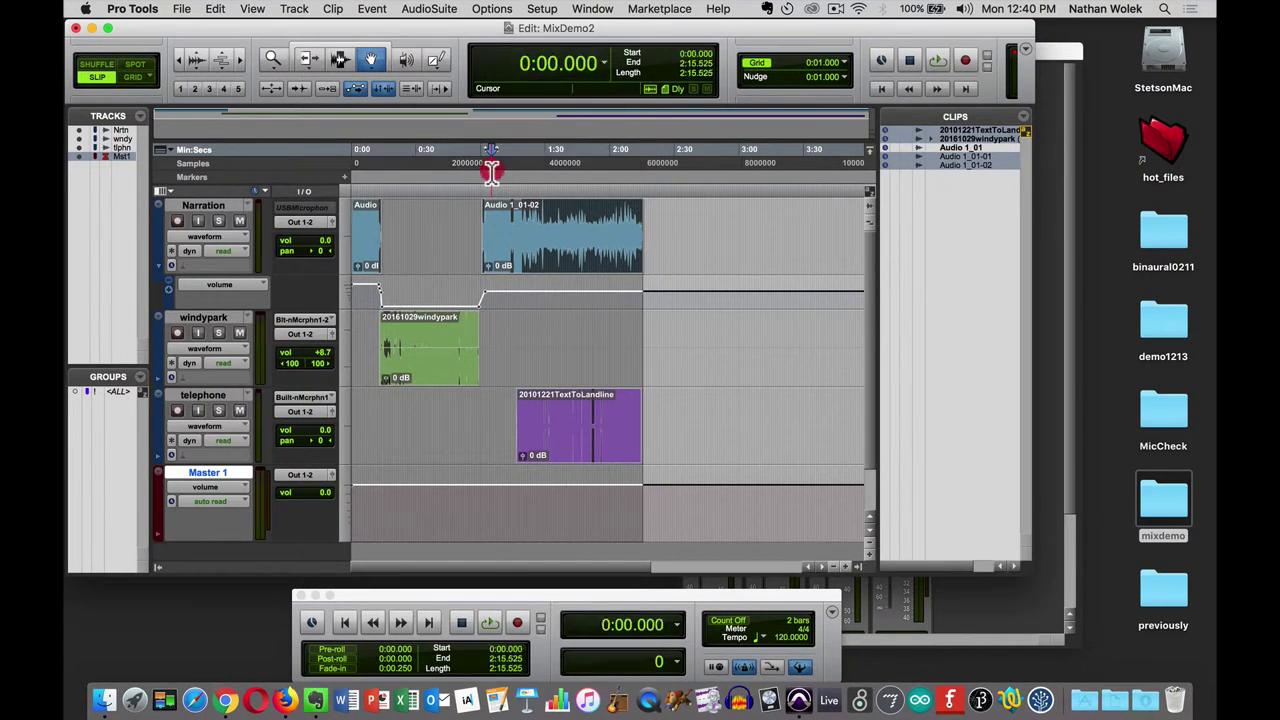
left_click(491, 172)
left_click(491, 172)
key("space")
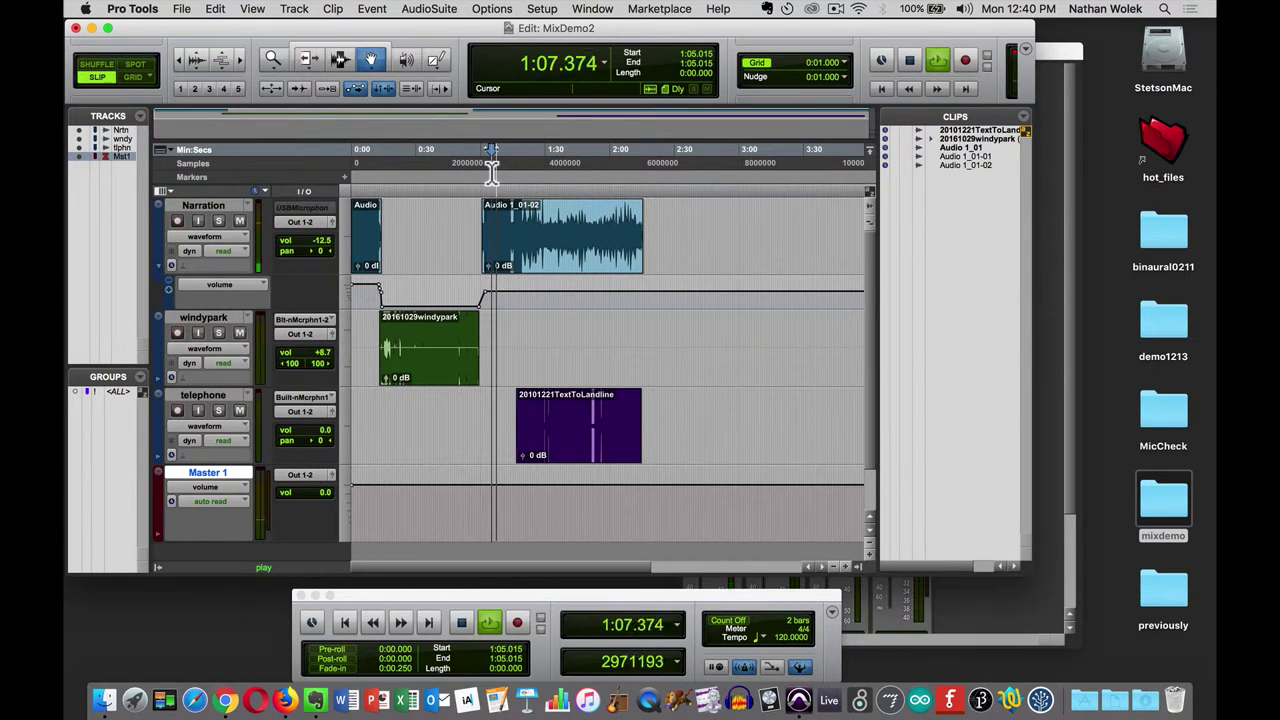
Step: Nudge the Narration fader to about -1 dB, then replay from 1:10.960
left_click(1052, 51)
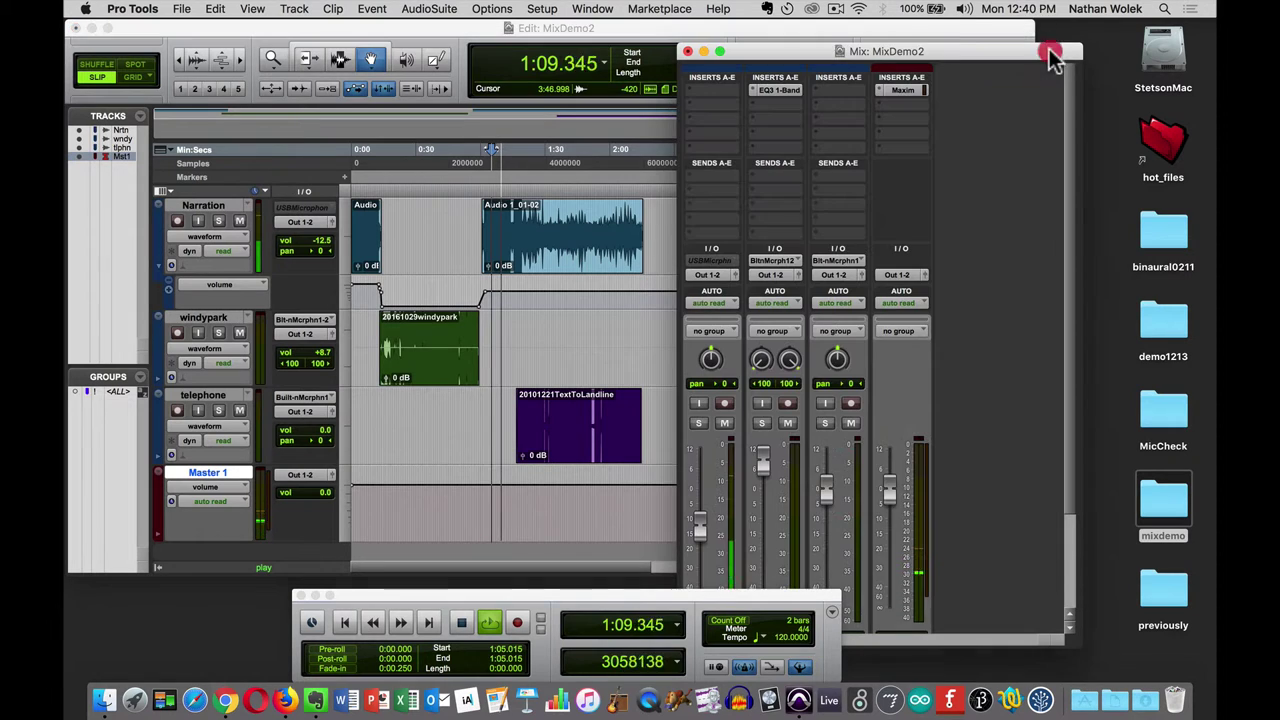
left_click_drag(700, 528, 703, 503)
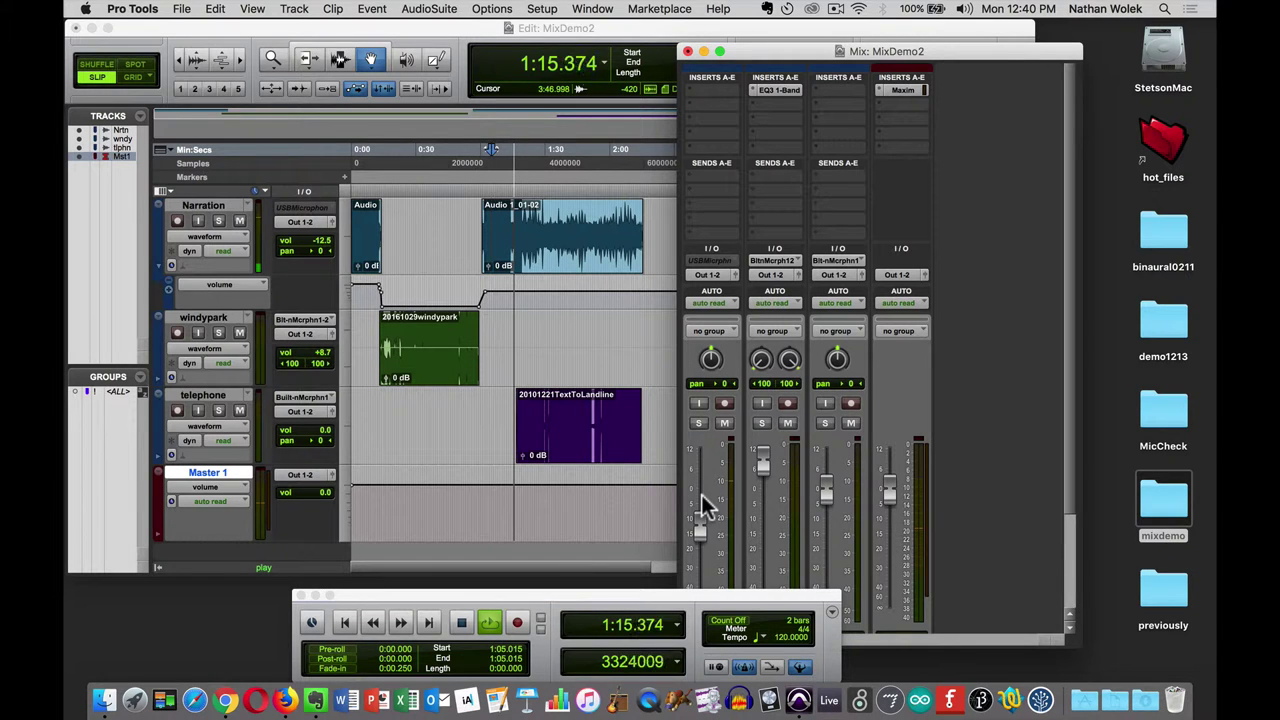
key("space")
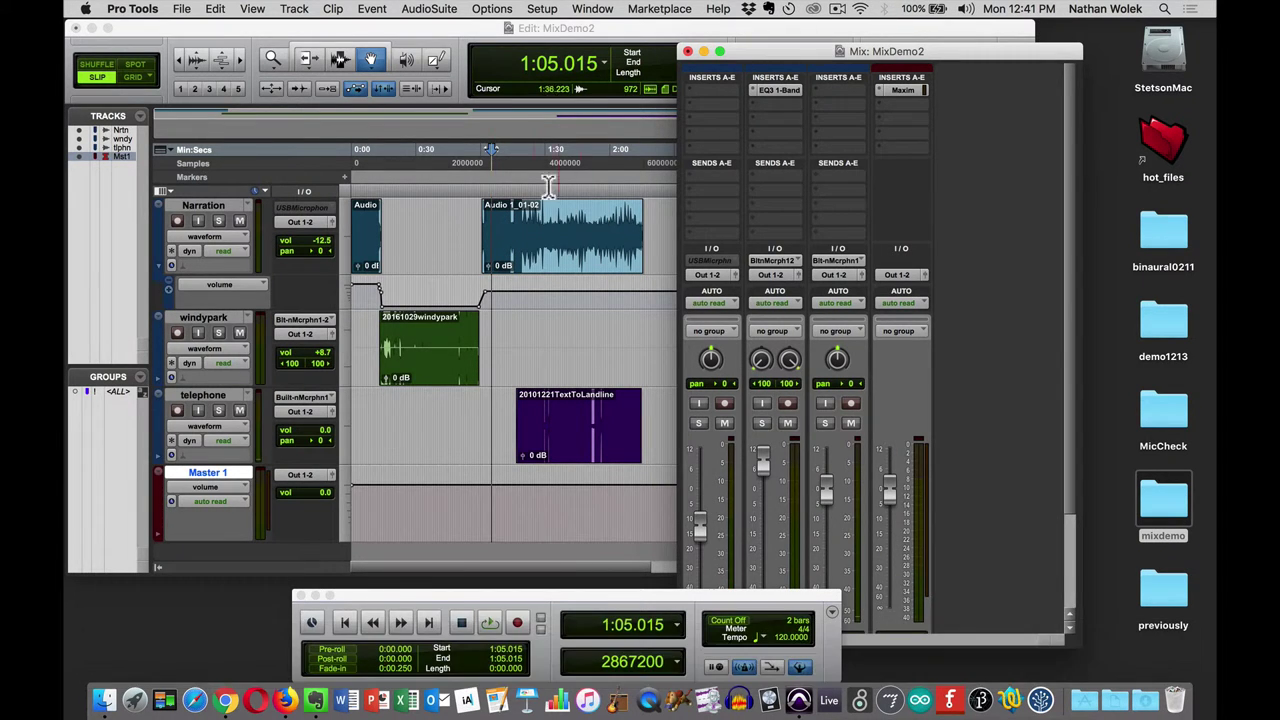
key("super+equal")
left_click(505, 172)
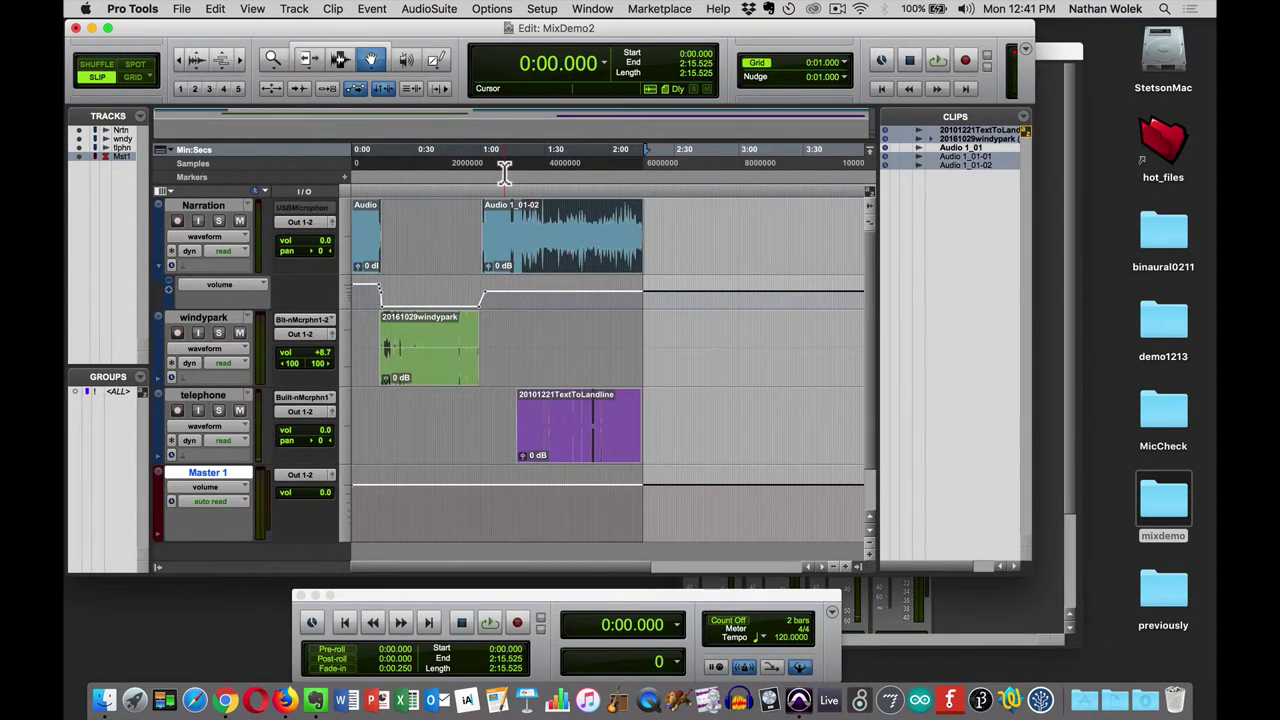
left_click(505, 172)
key("space")
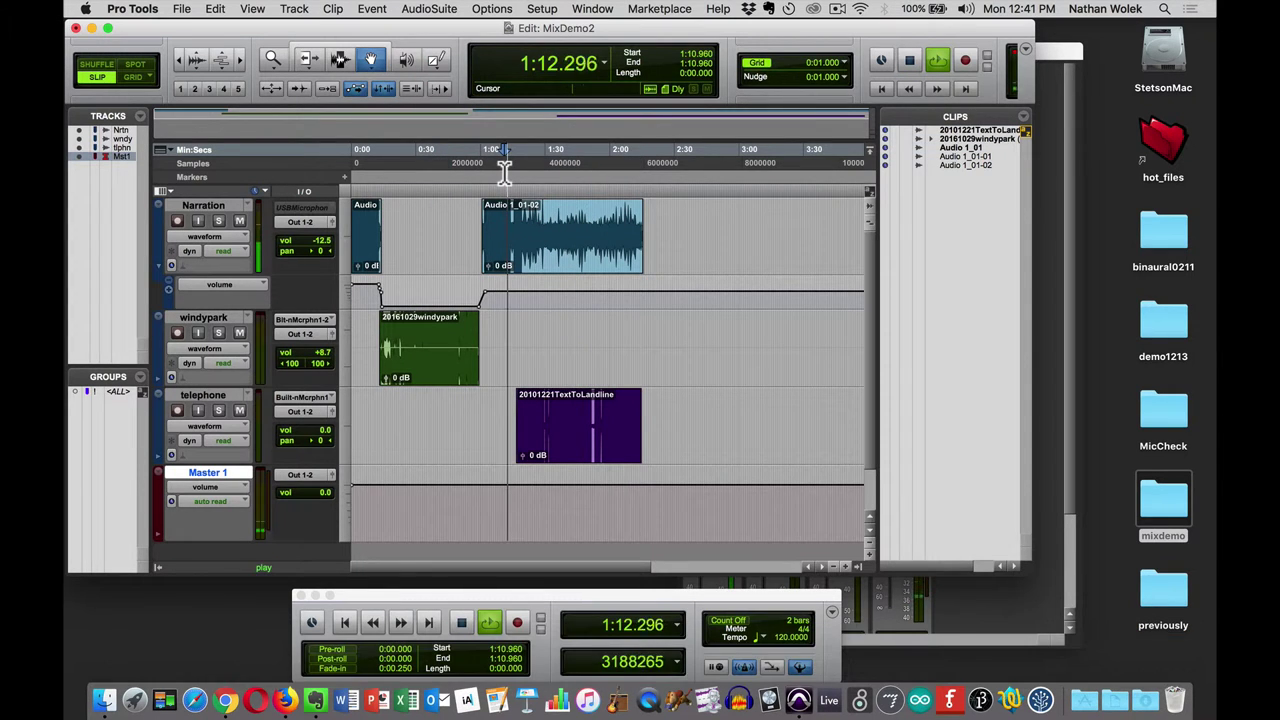
key("space")
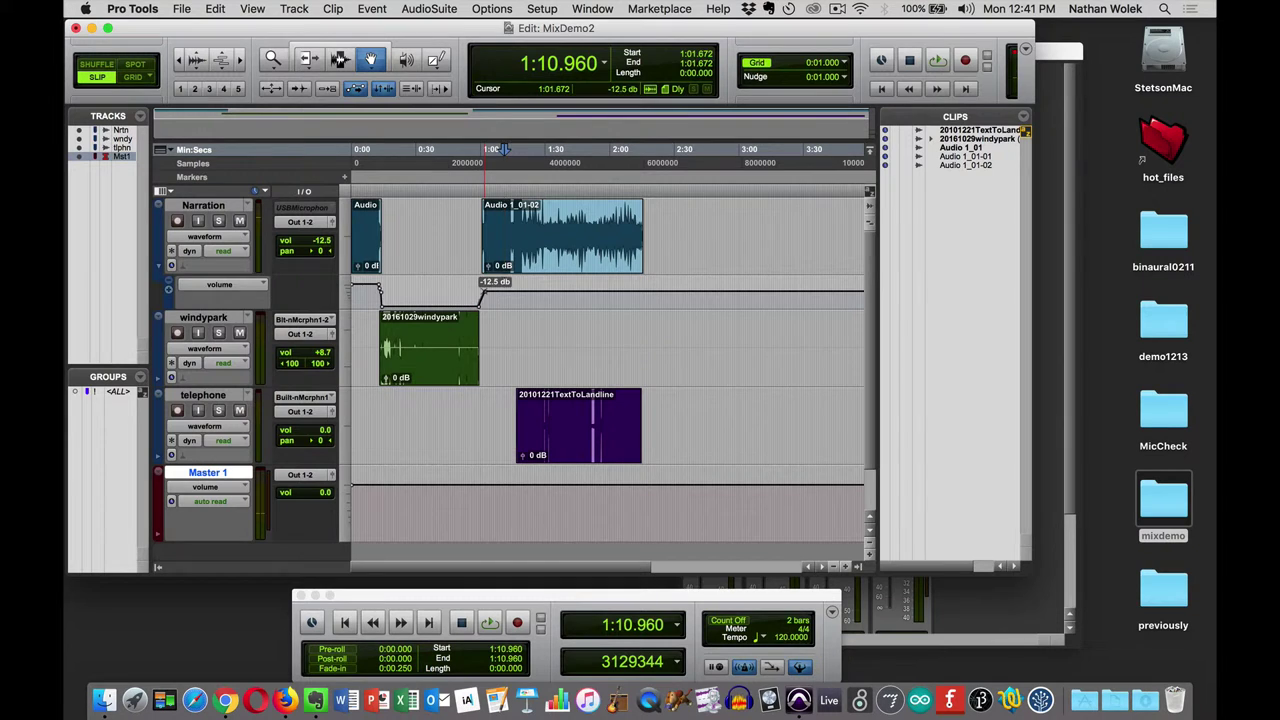
Step: Raise the Narration volume point to about -0.2 dB and play it back
left_click_drag(483, 289, 486, 285)
key("space")
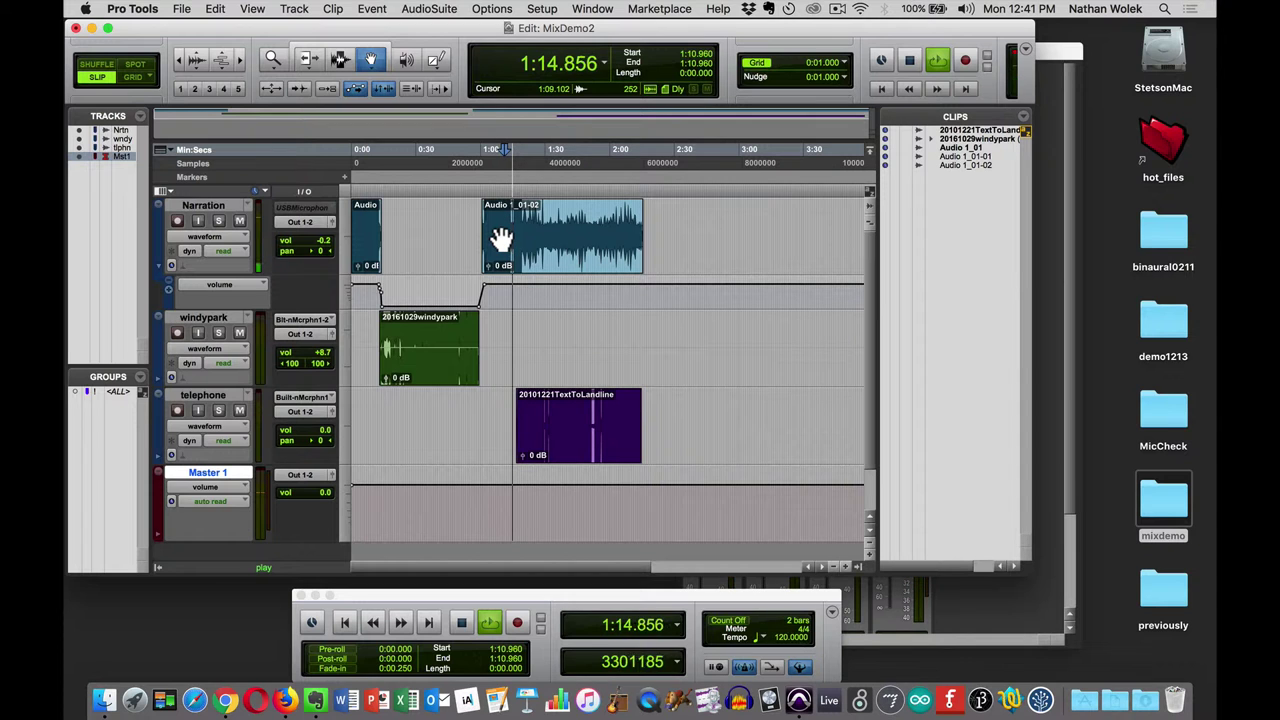
key("space")
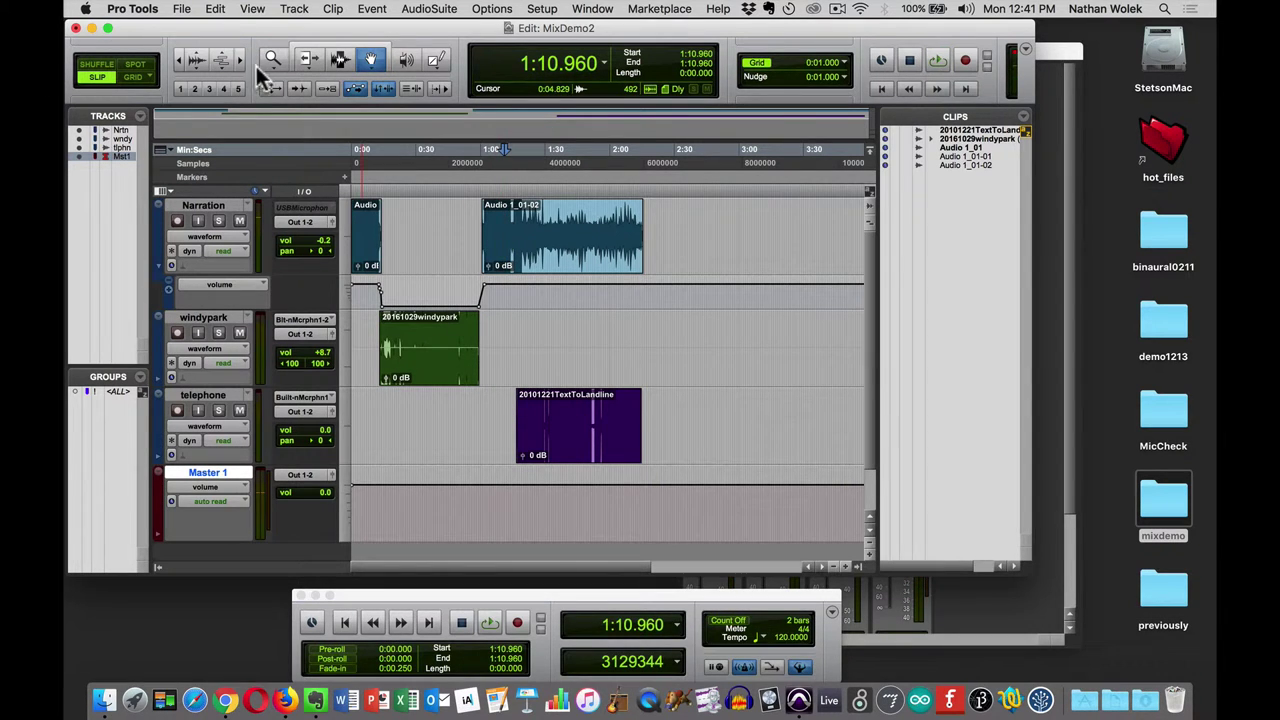
Step: Zoom in and delete the Narration audio from 1:15.662 to 1:17.961
left_click(238, 59)
left_click(238, 59)
left_click(238, 59)
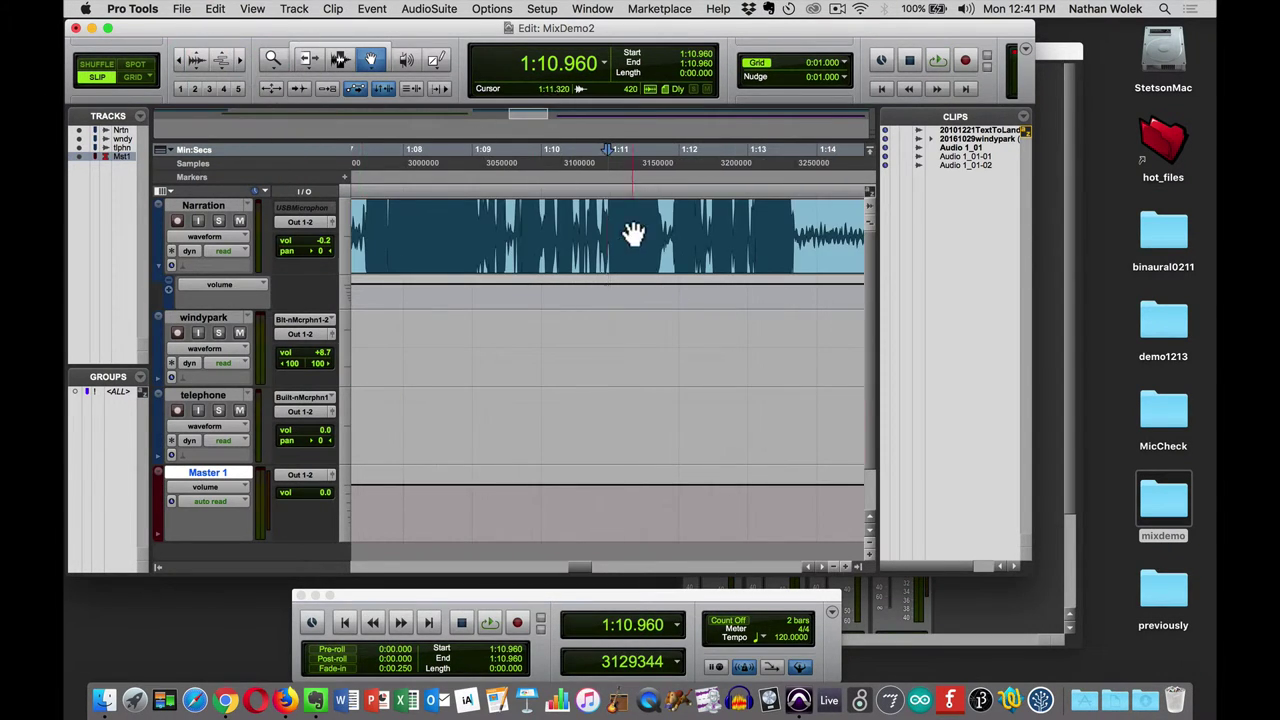
scroll(634, 234, "right", 10)
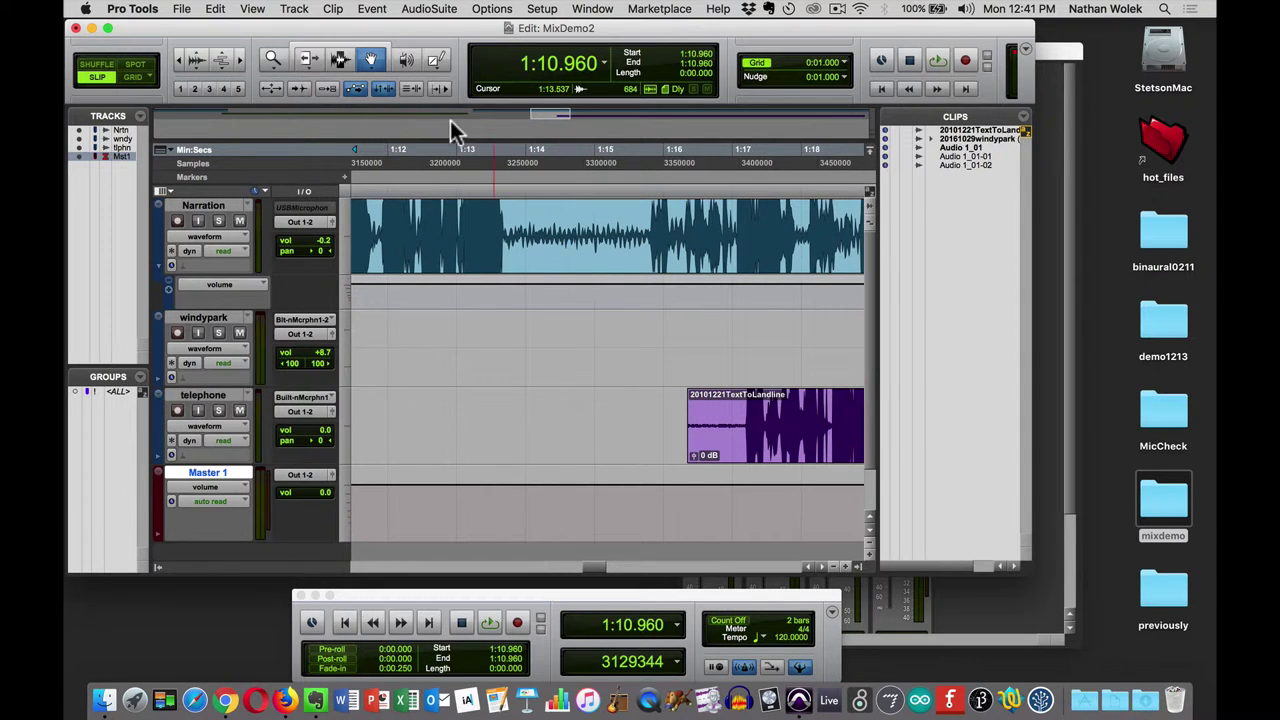
left_click(340, 59)
left_click_drag(640, 227, 612, 258)
key("BackSpace")
Step: Dismiss the finished timer in Firefox and return to Pro Tools
scroll(614, 258, "left", 15)
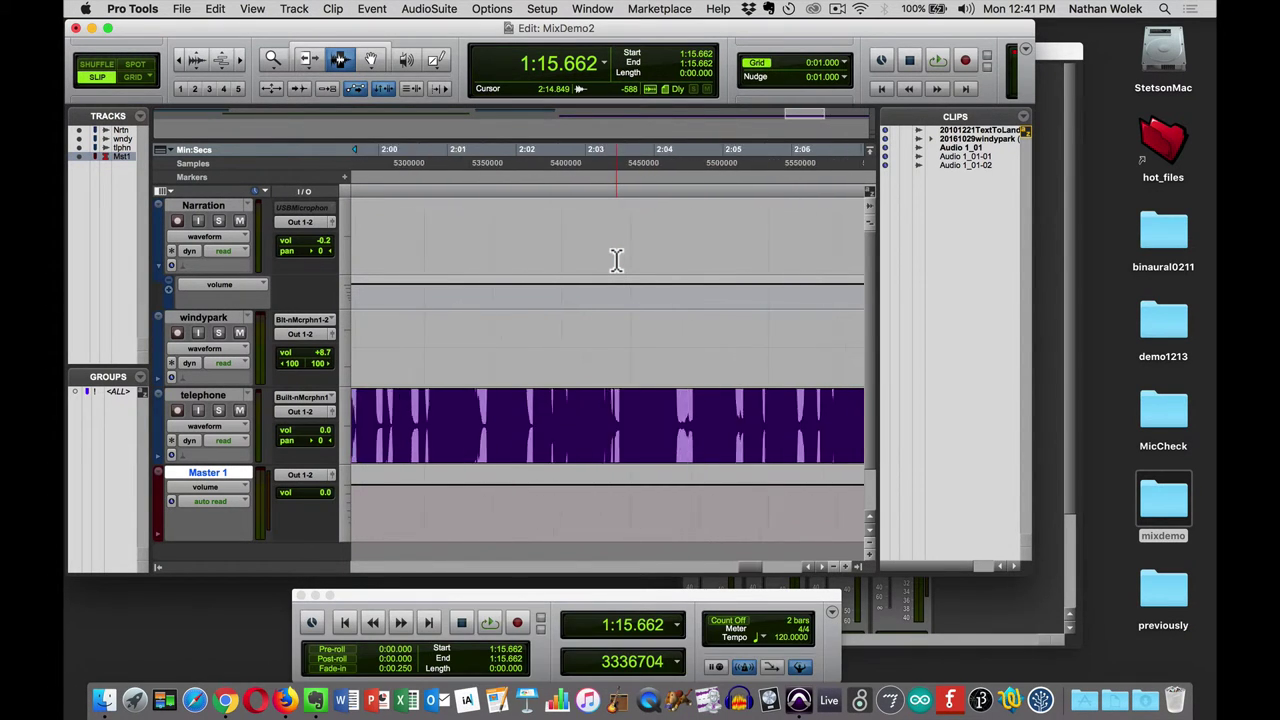
key("super+Tab")
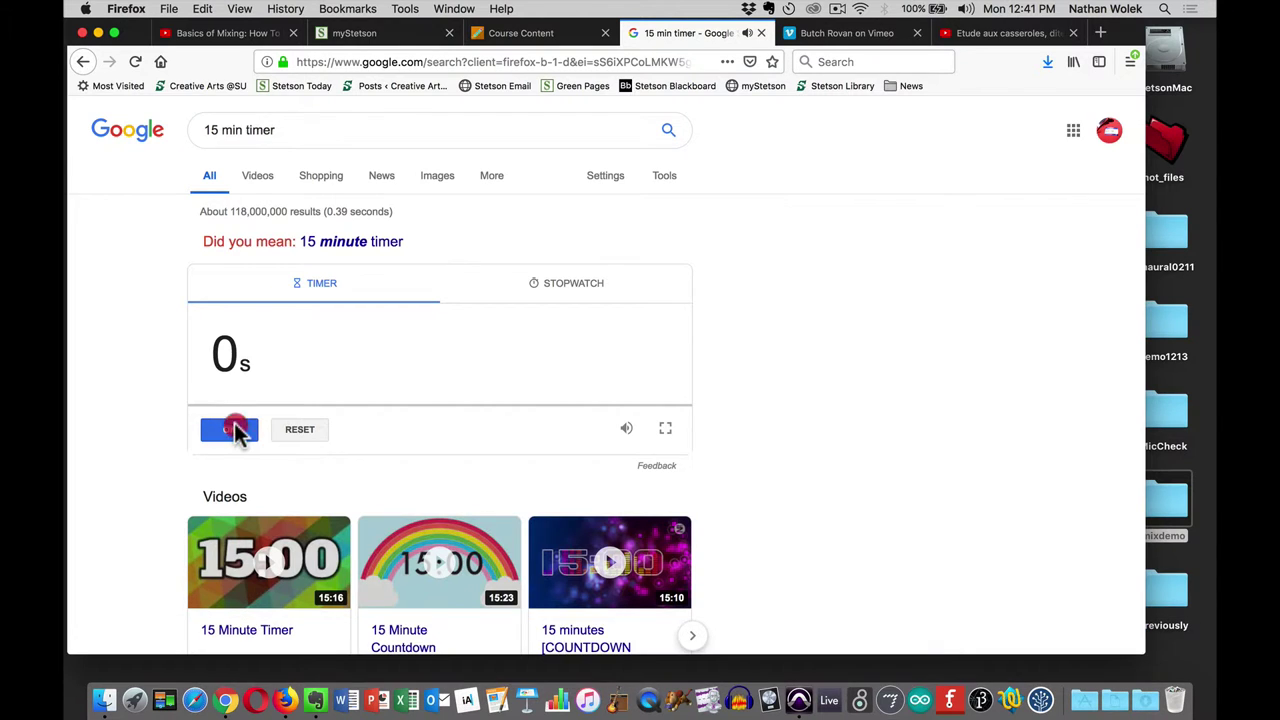
left_click(234, 429)
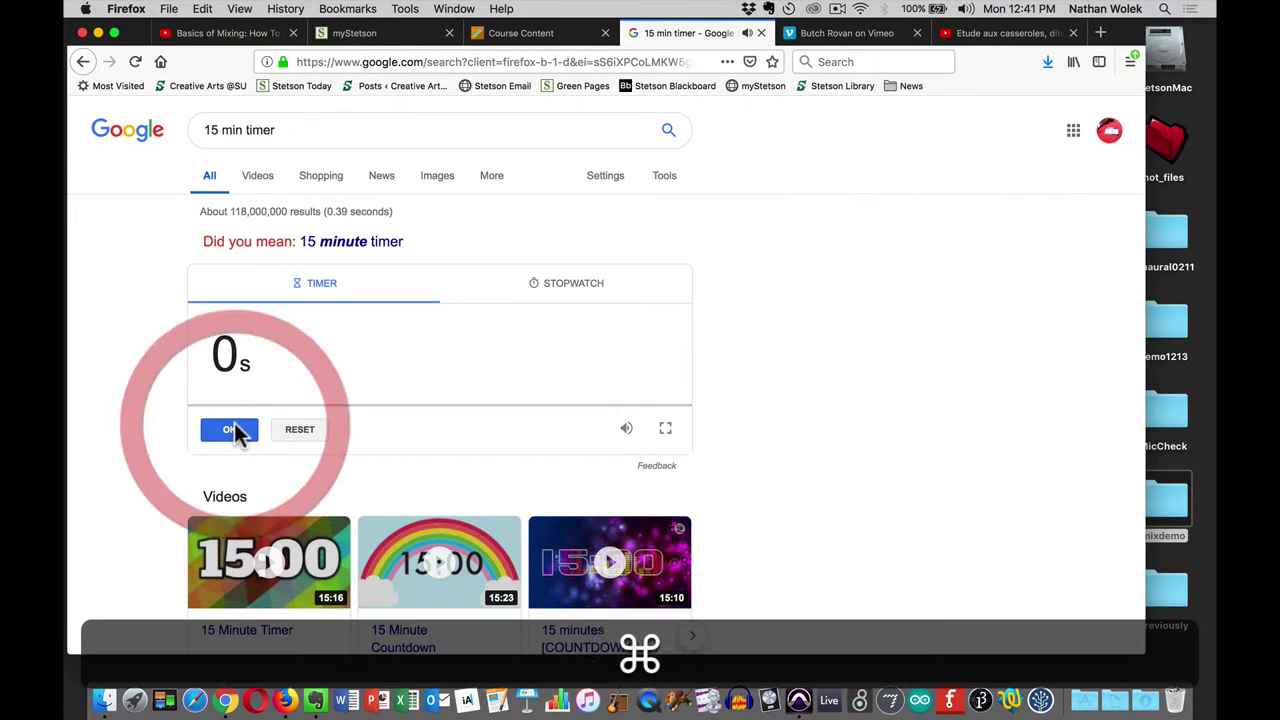
key("super+Tab")
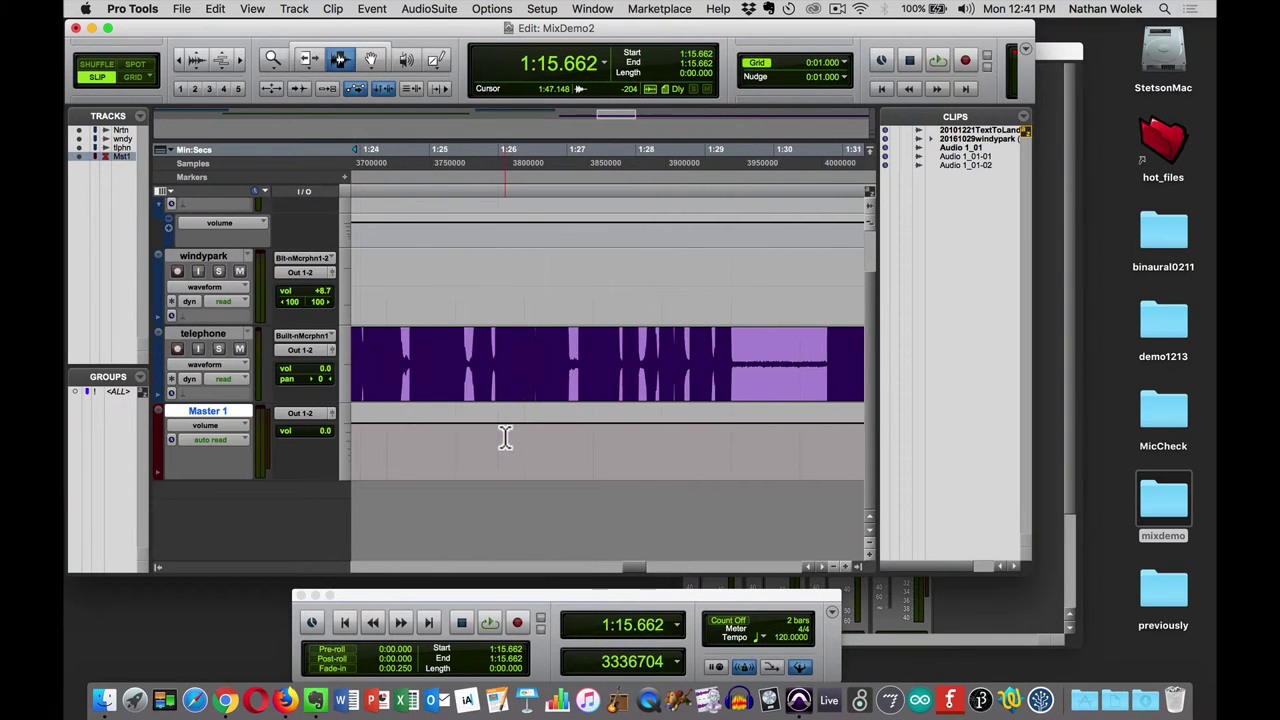
Step: Add Narration volume breakpoints and pull the level down near 1:15 where the clip ends
left_click(178, 60)
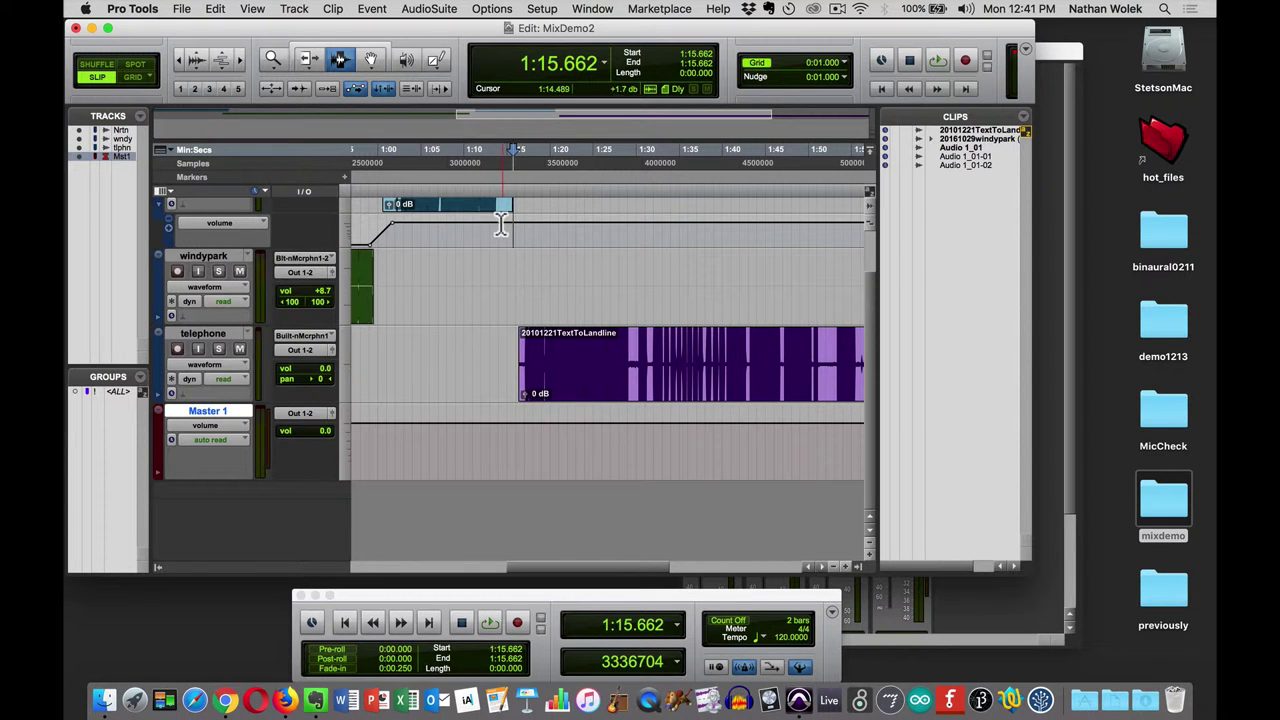
left_click(371, 59)
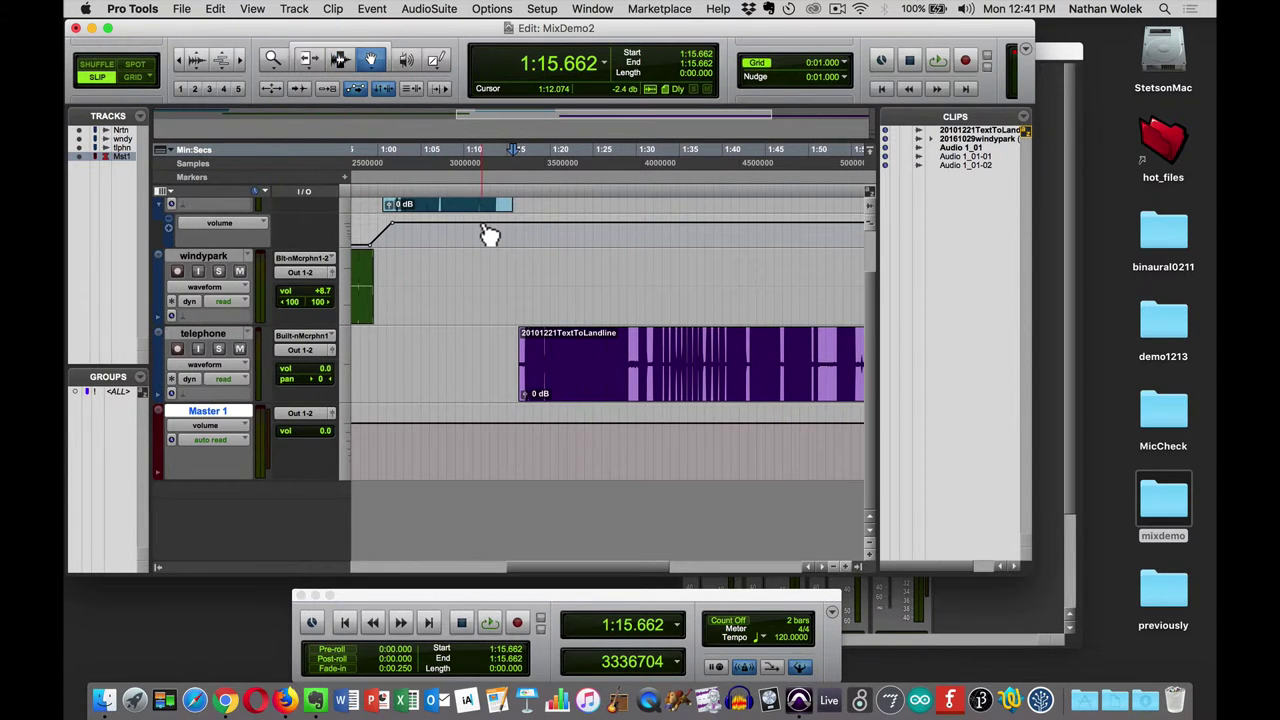
left_click(487, 226)
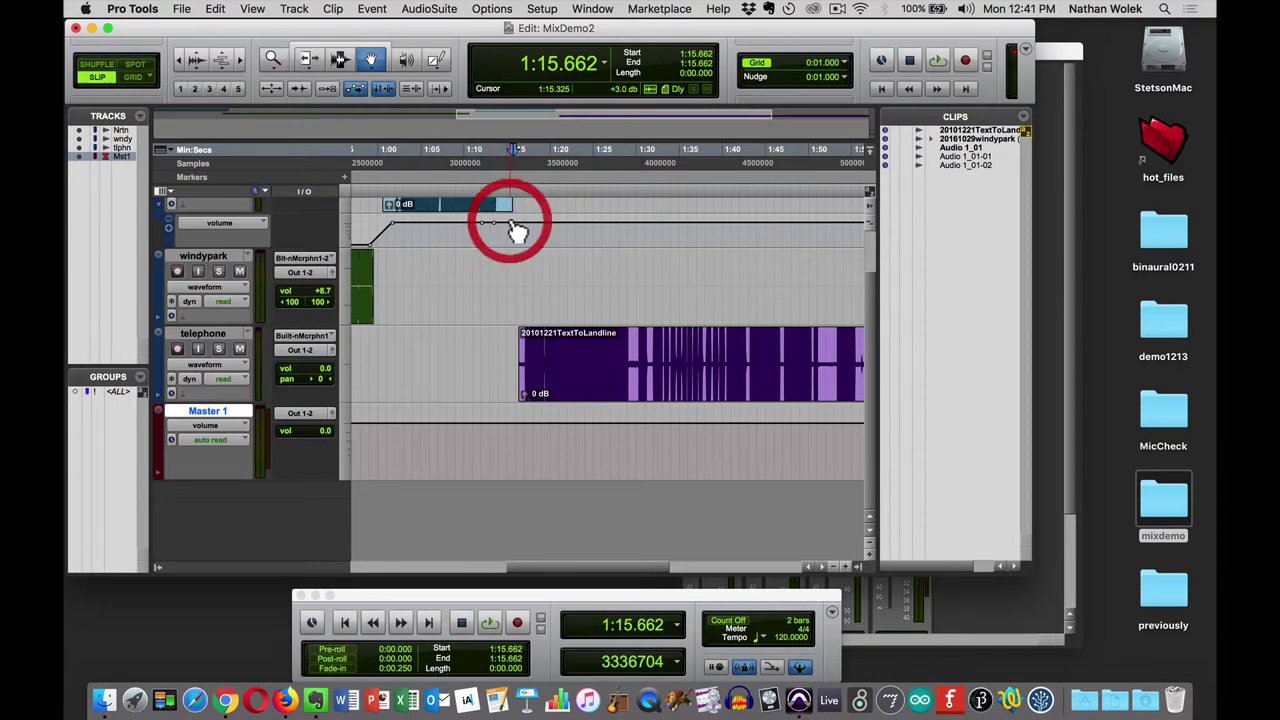
left_click_drag(512, 224, 511, 289)
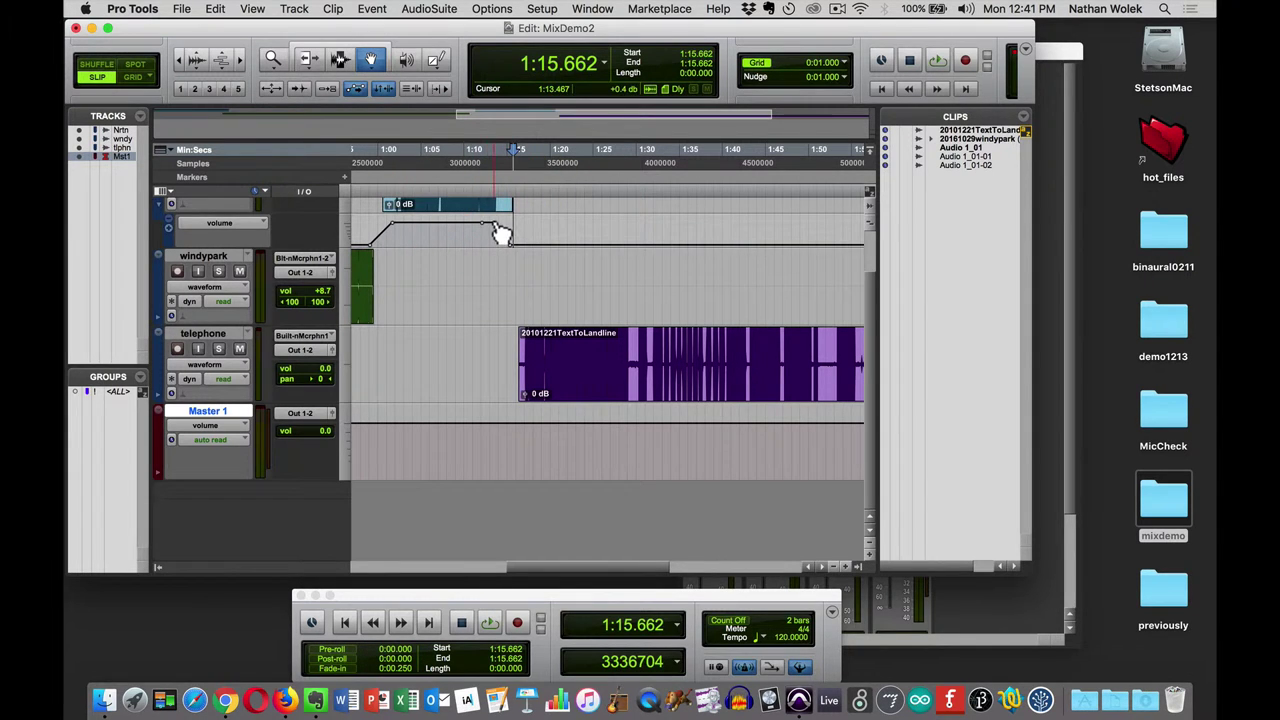
left_click(497, 224)
Step: Play from 1:11.331, slide the telephone clip earlier, and set playback start at 1:14.768
left_click(476, 163)
left_click(476, 163)
key("space")
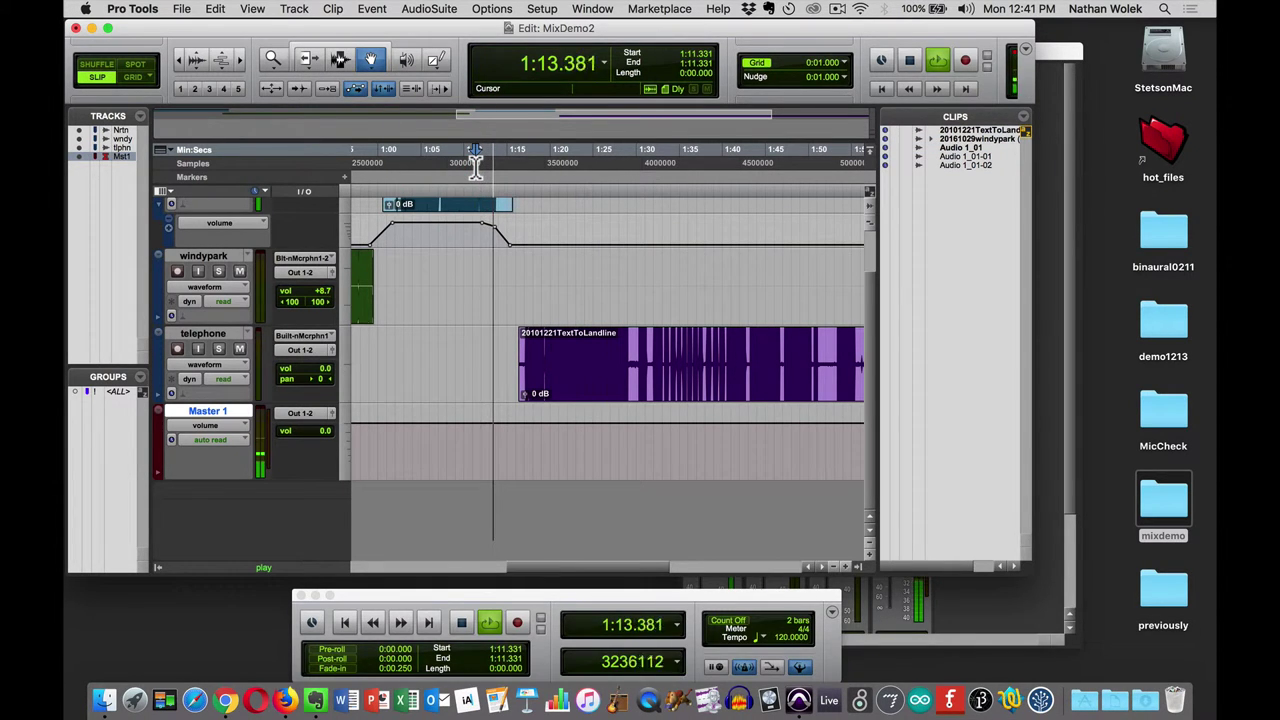
key("space")
left_click_drag(614, 357, 593, 345)
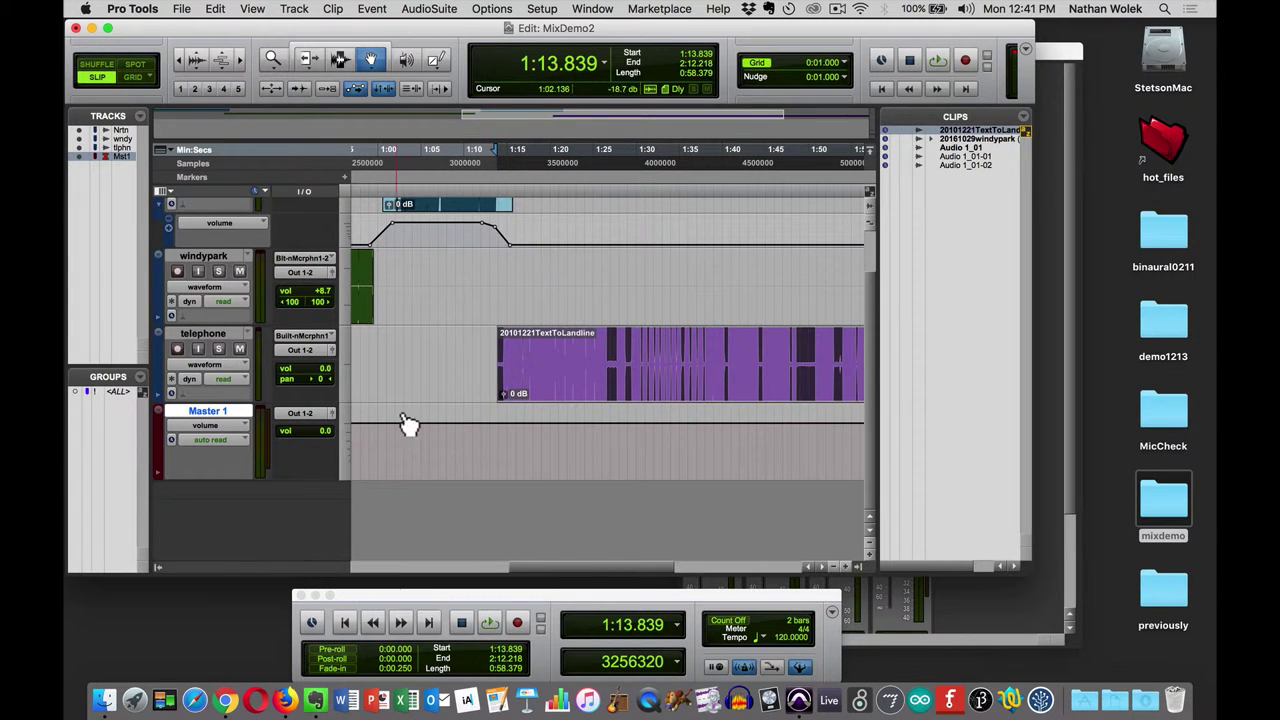
left_click(505, 170)
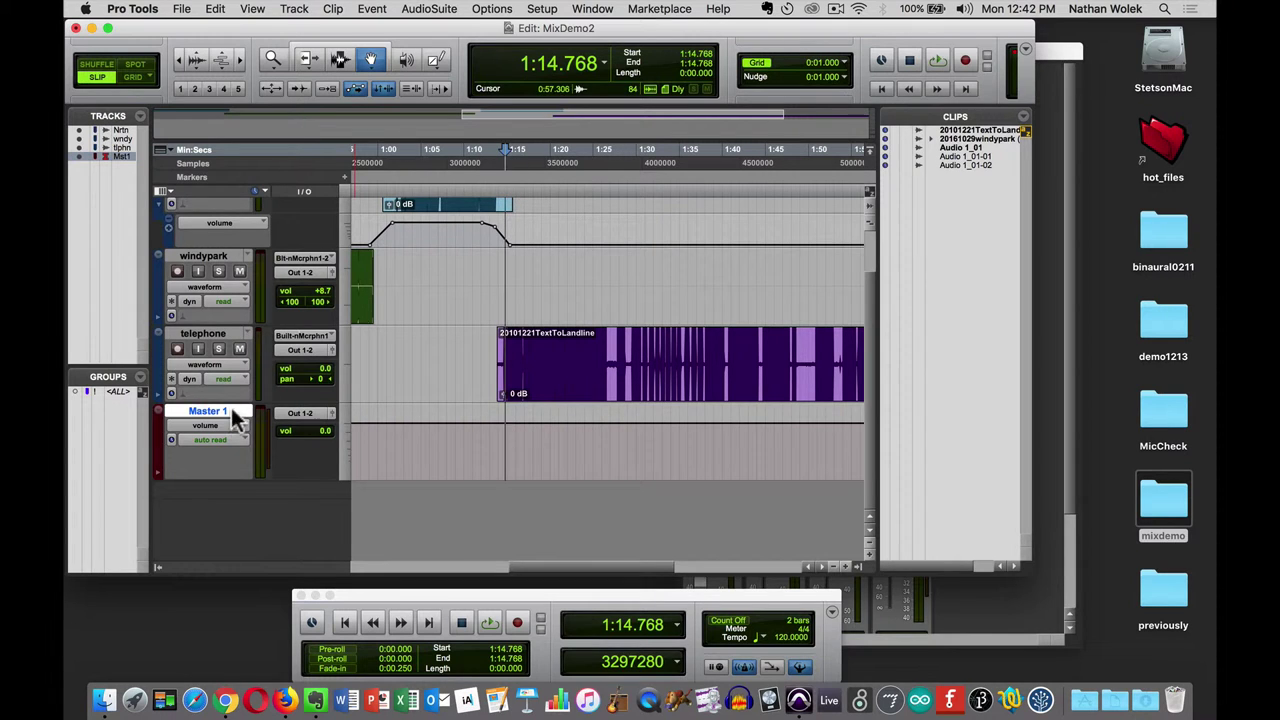
key("space")
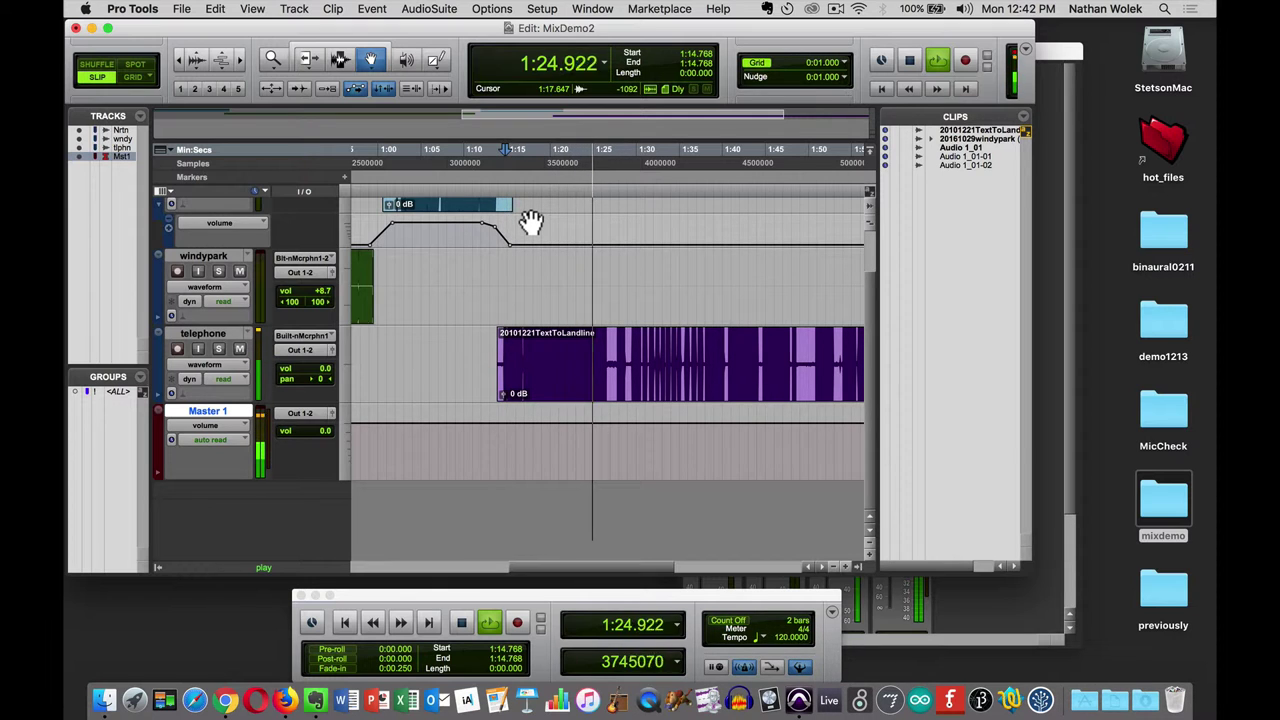
key("space")
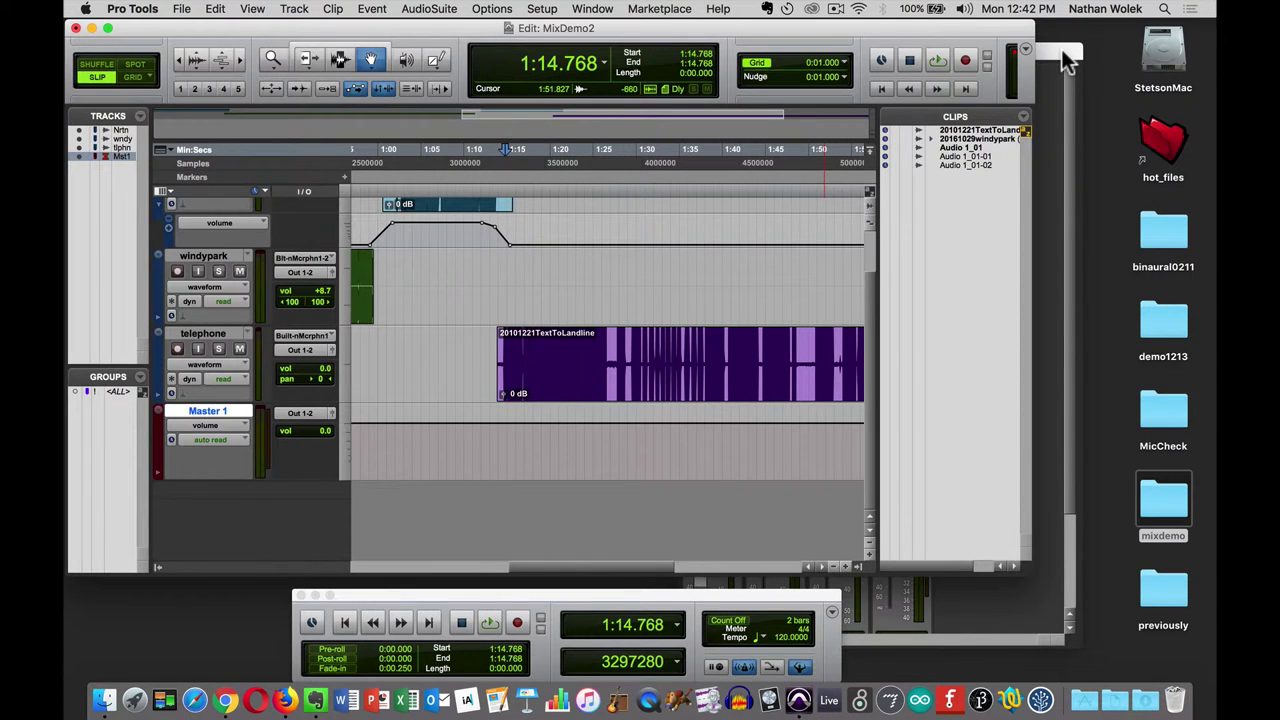
left_click(1066, 58)
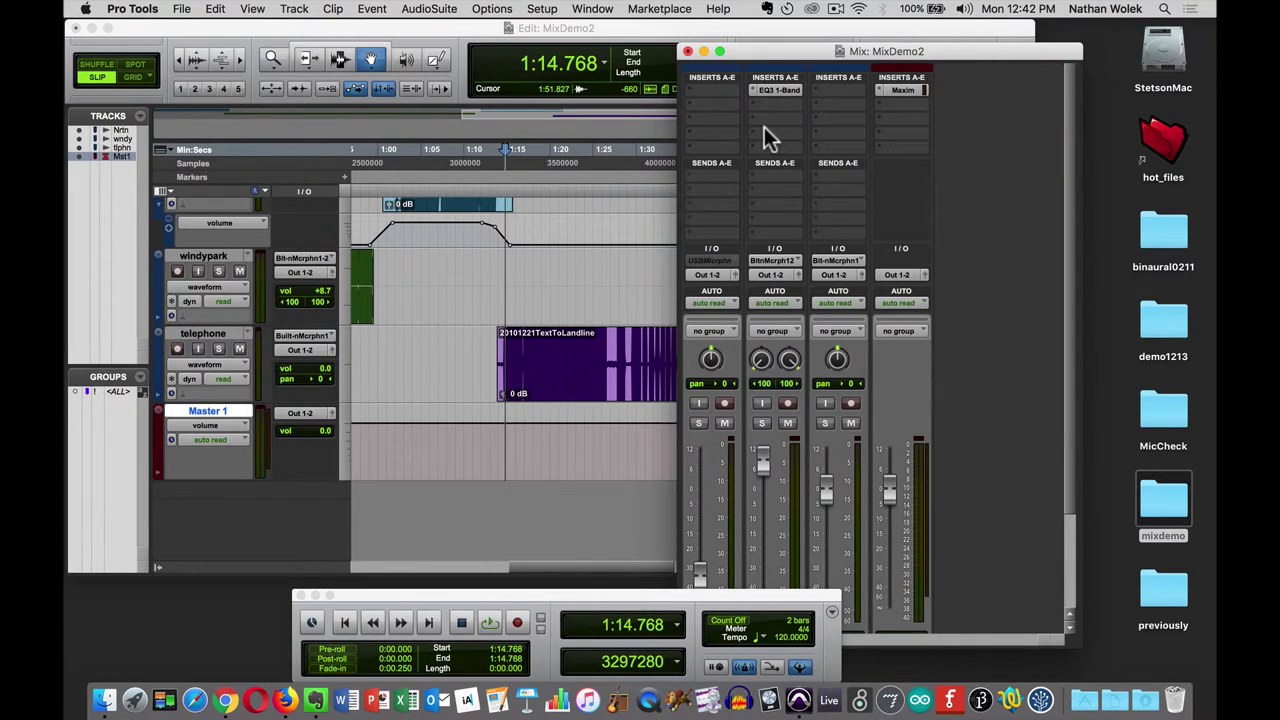
left_click(847, 89)
mouse_move(860, 122)
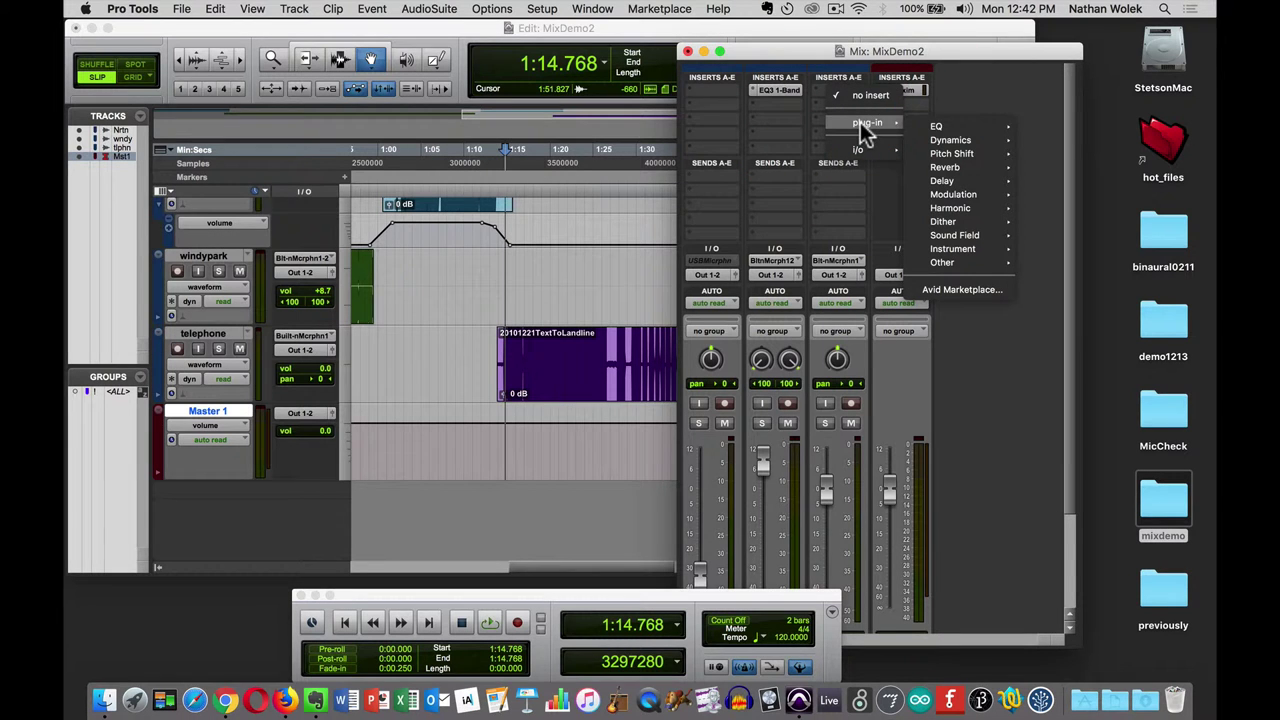
mouse_move(960, 120)
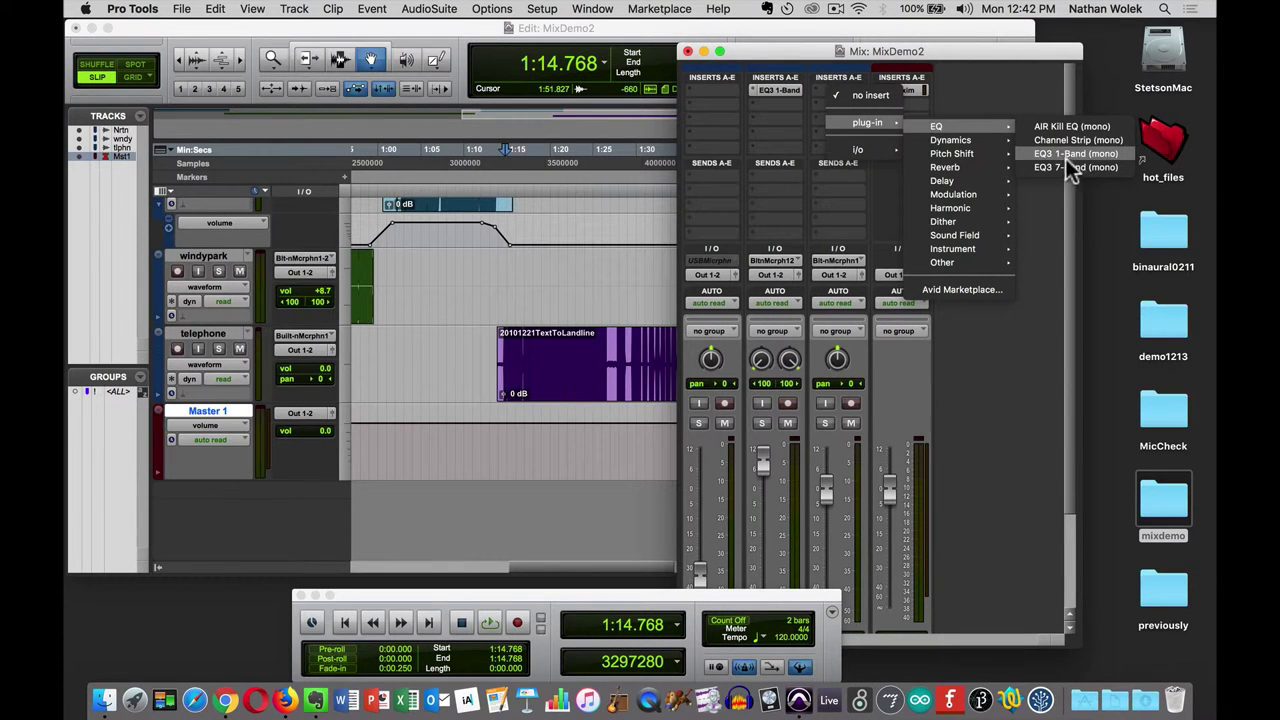
key("alt+super+8")
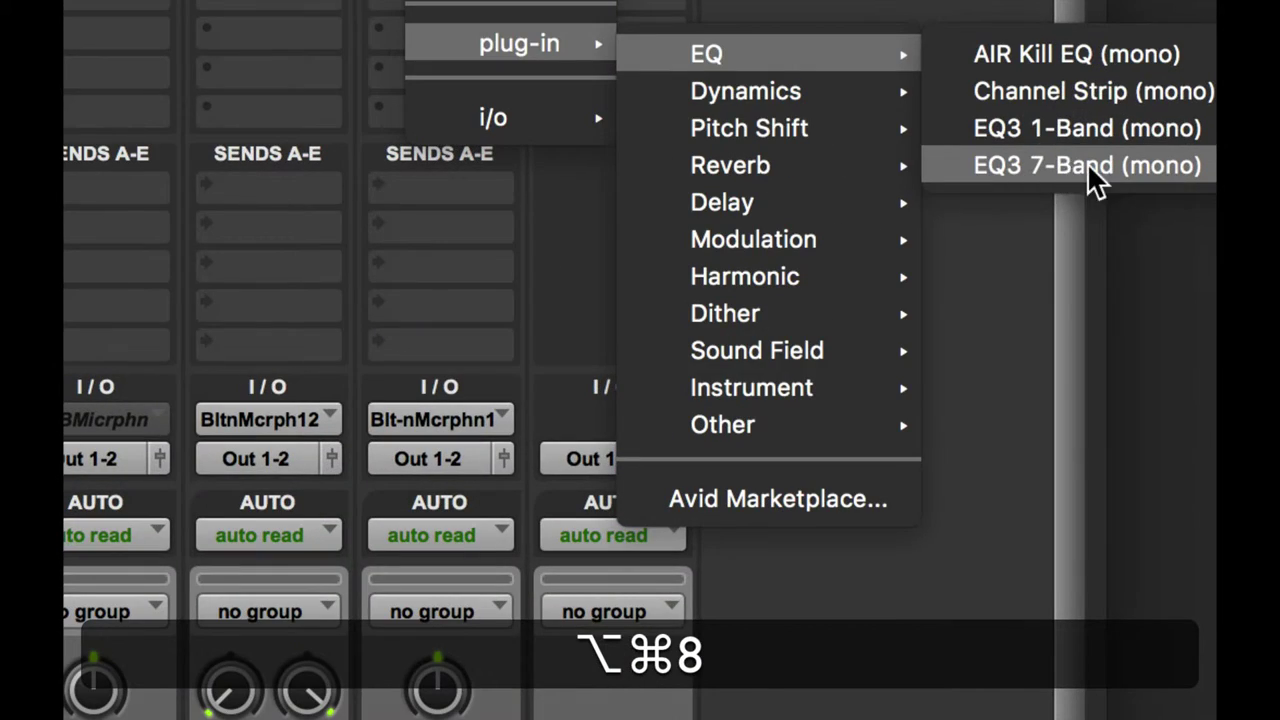
left_click(1080, 165)
key("alt+super+8")
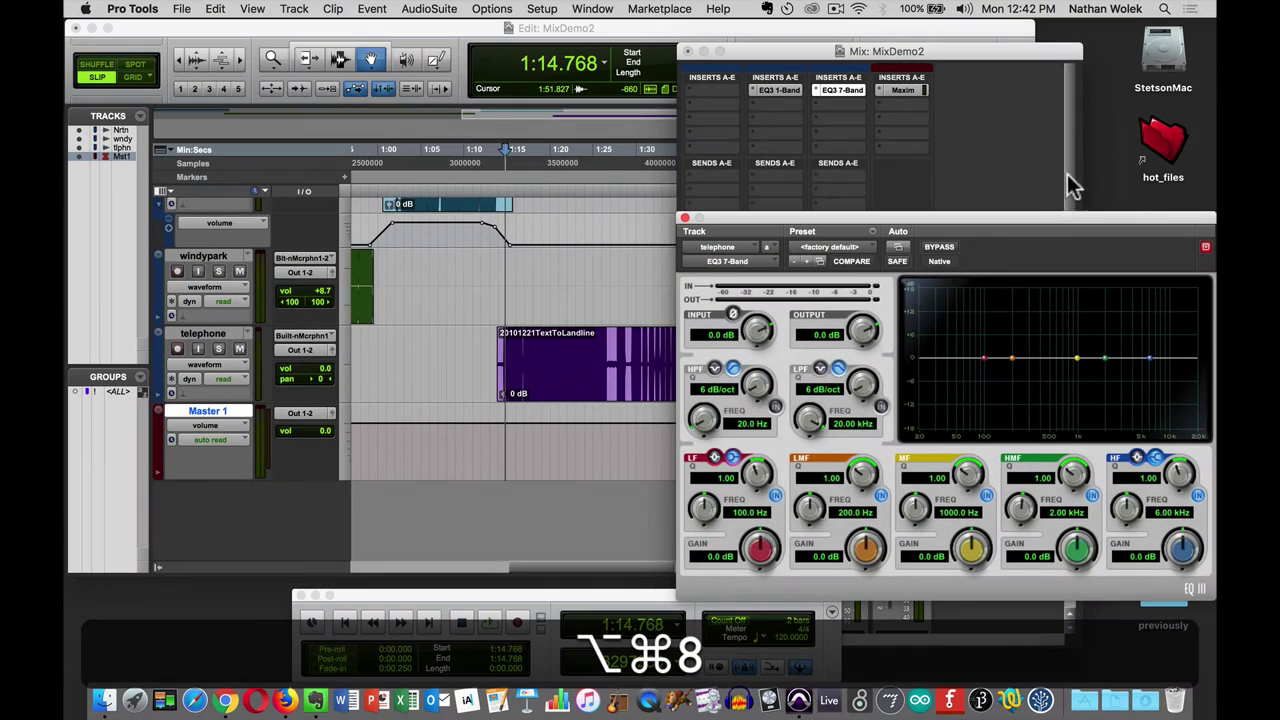
left_click_drag(1058, 228, 923, 103)
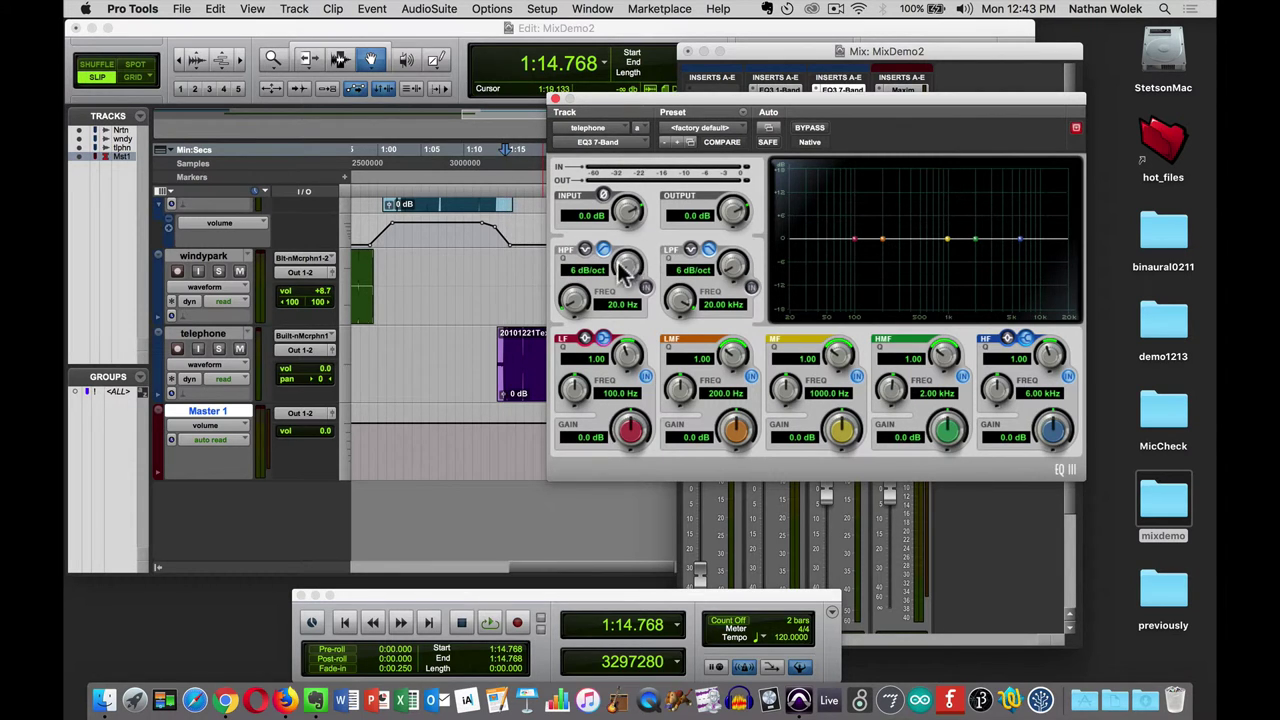
key("alt+super")
key("alt+super+8")
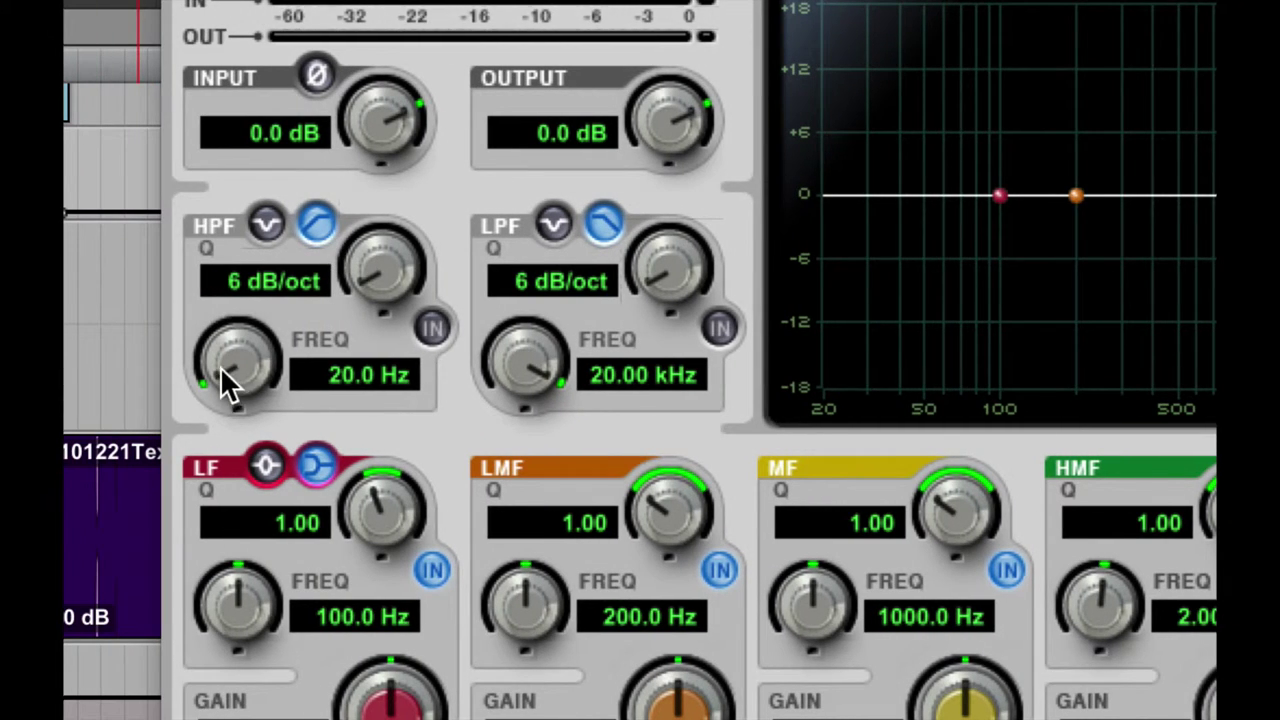
mouse_move(220, 373)
left_mouse_down()
mouse_move(220, 246)
mouse_move(235, 360)
left_mouse_up()
left_click(430, 329)
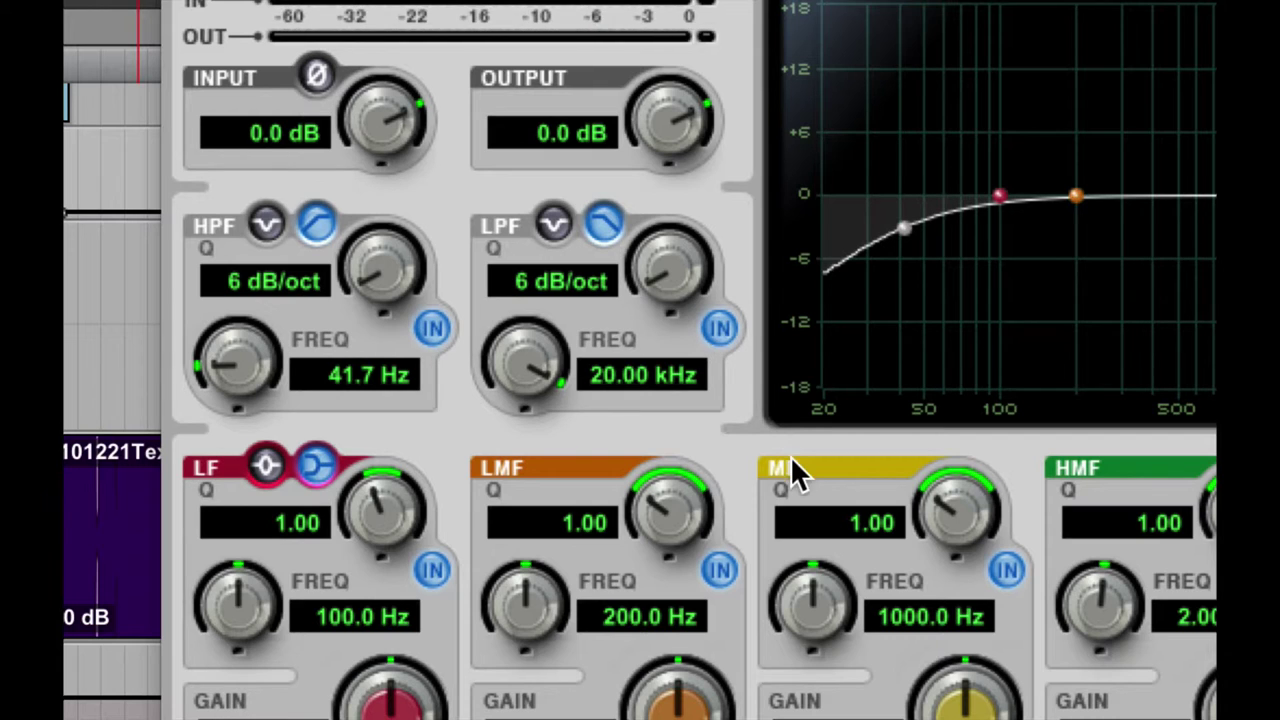
key("alt+super+8")
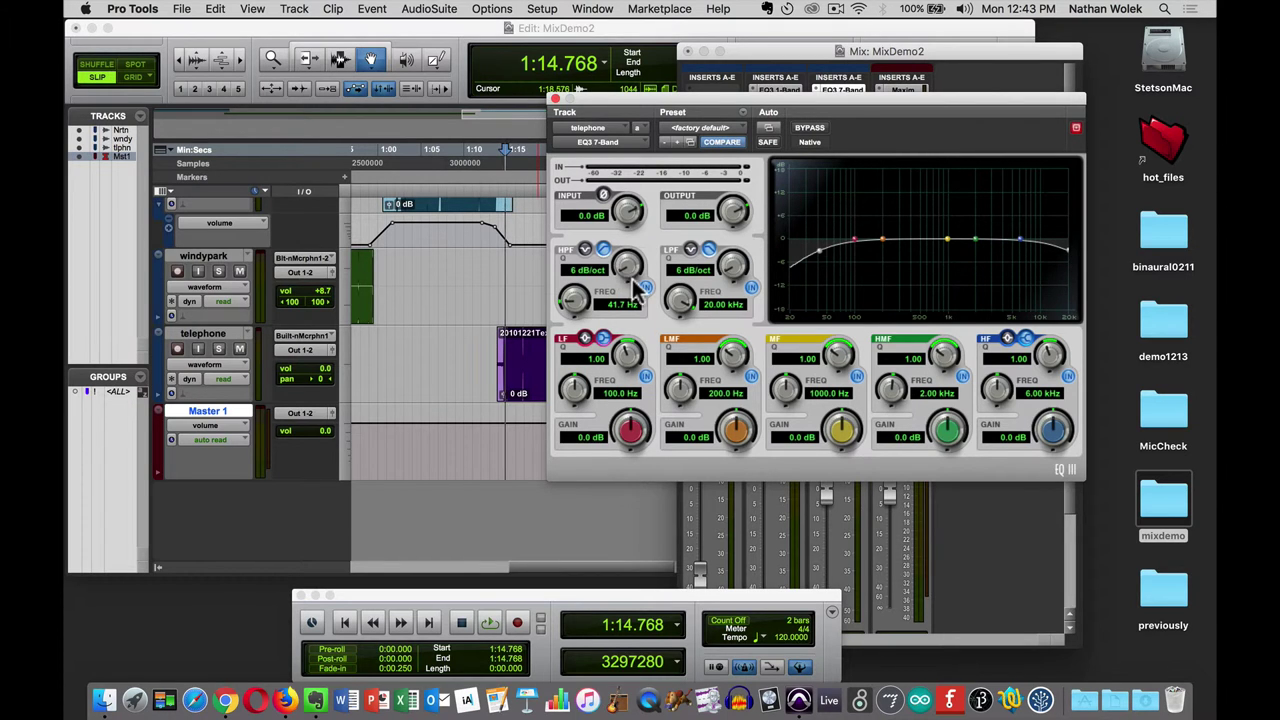
key("alt+super+8")
key("alt+super+minus")
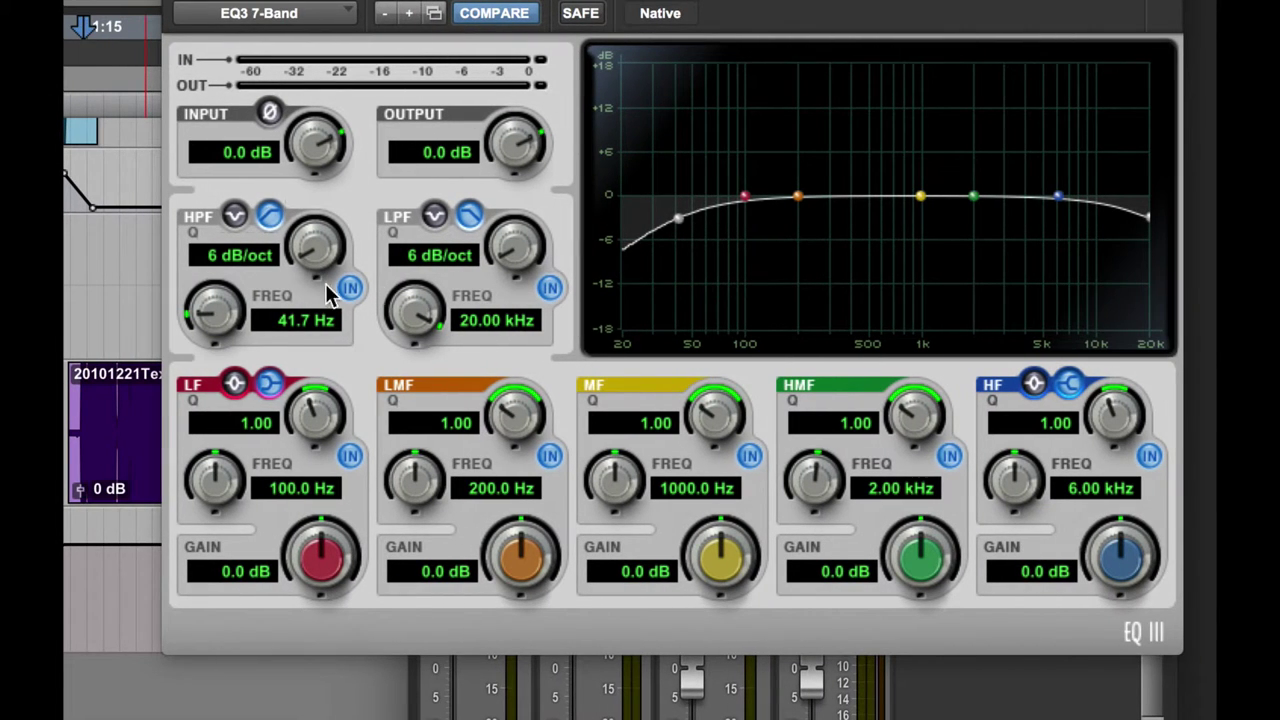
Step: Keep the high- and low-pass filters on and switch off the LF, LMF, MF, HMF and HF bands
left_click(347, 286)
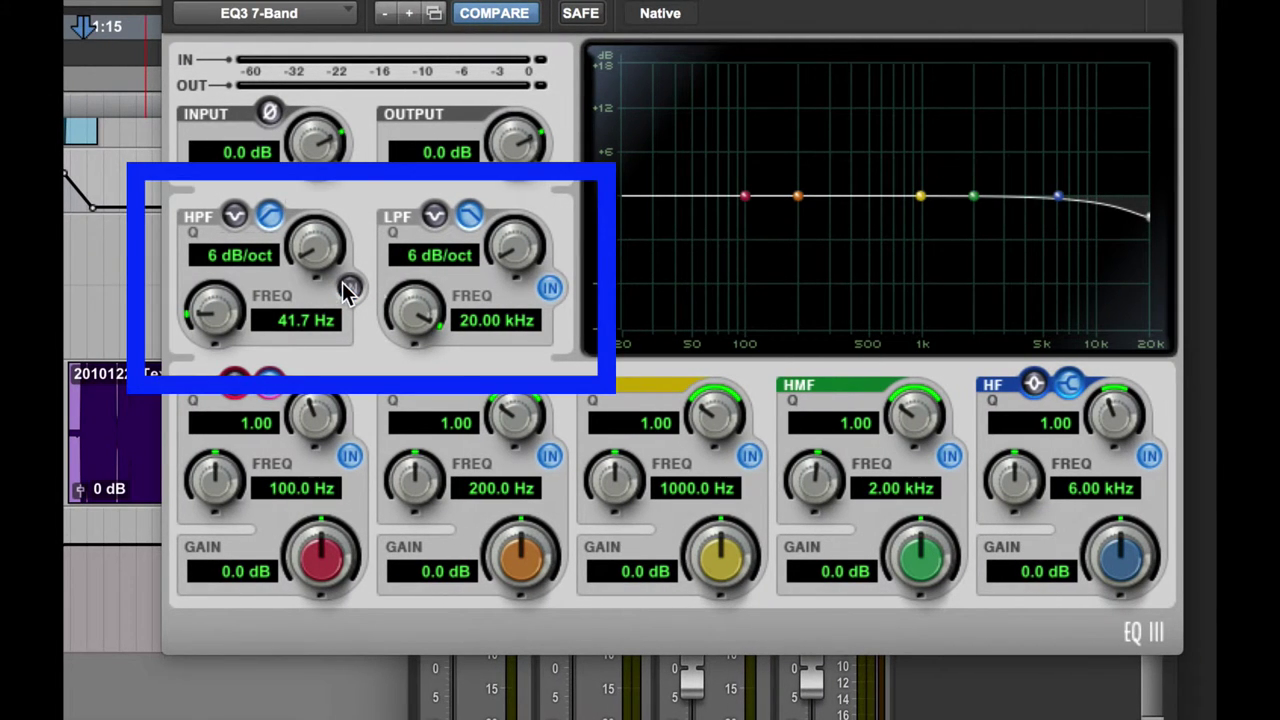
left_click(552, 288)
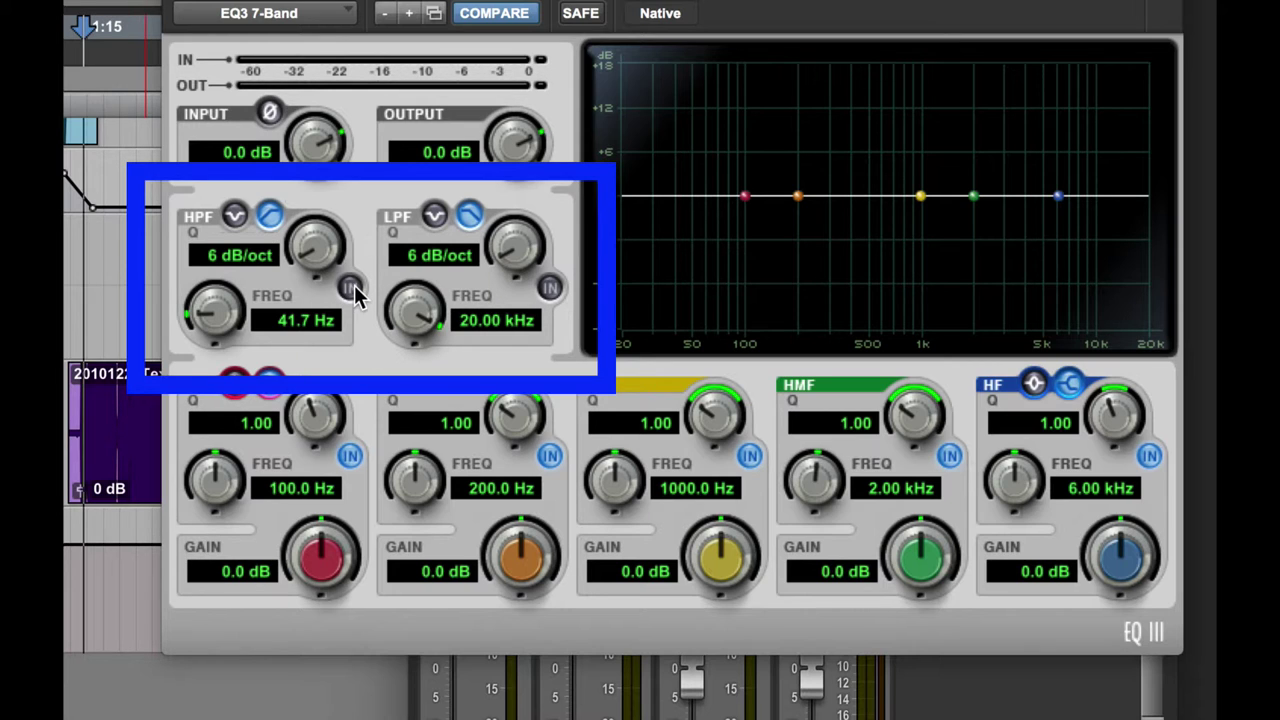
left_click(349, 287)
left_click(548, 288)
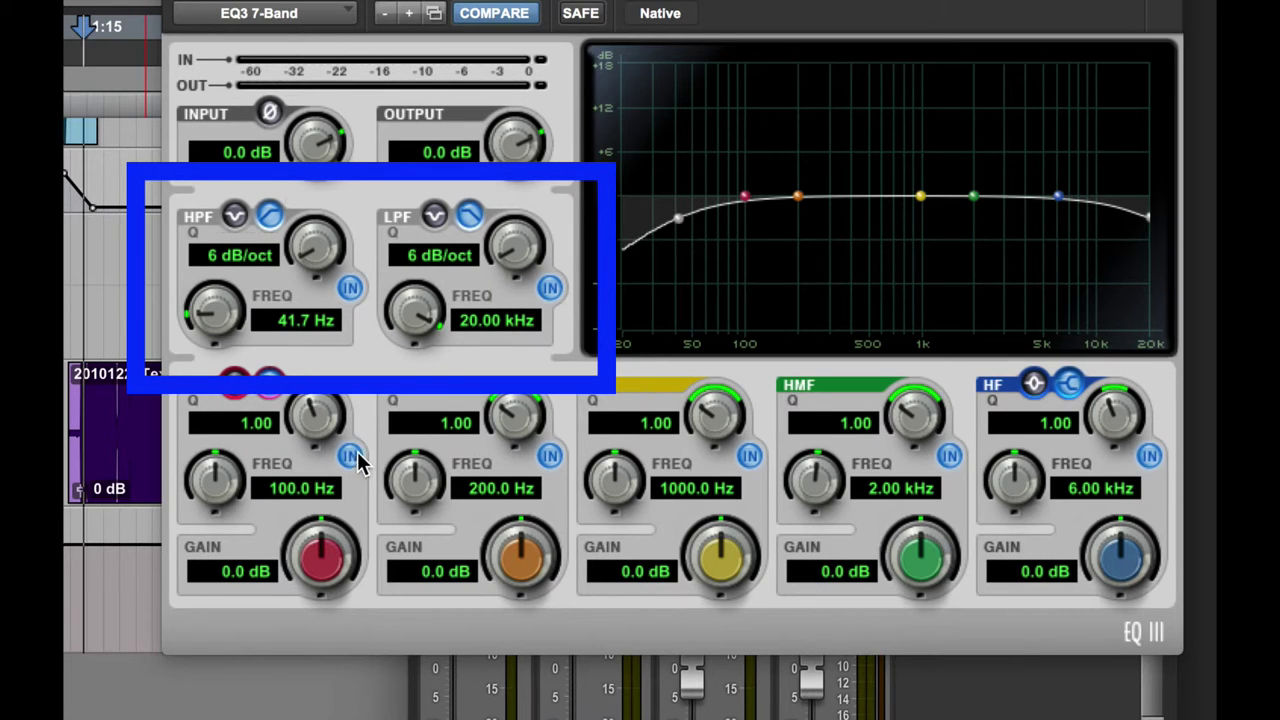
left_click(349, 456)
left_click(547, 457)
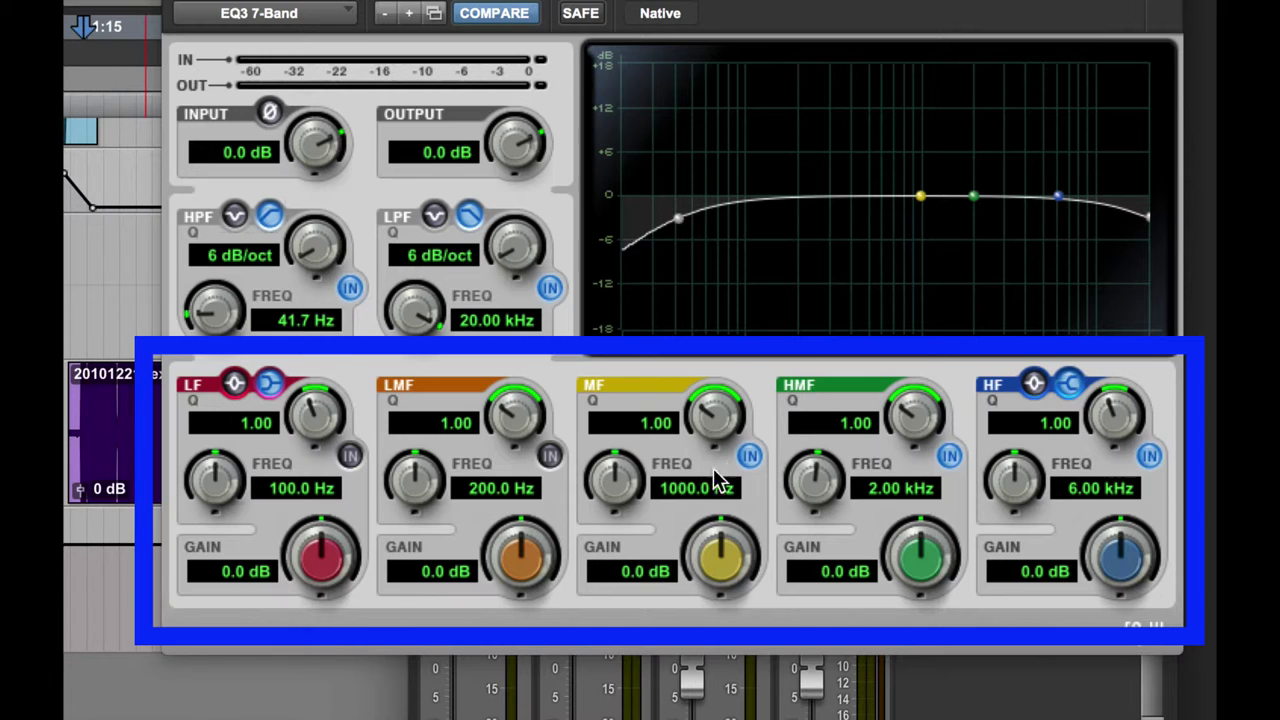
left_click(749, 456)
left_click(949, 456)
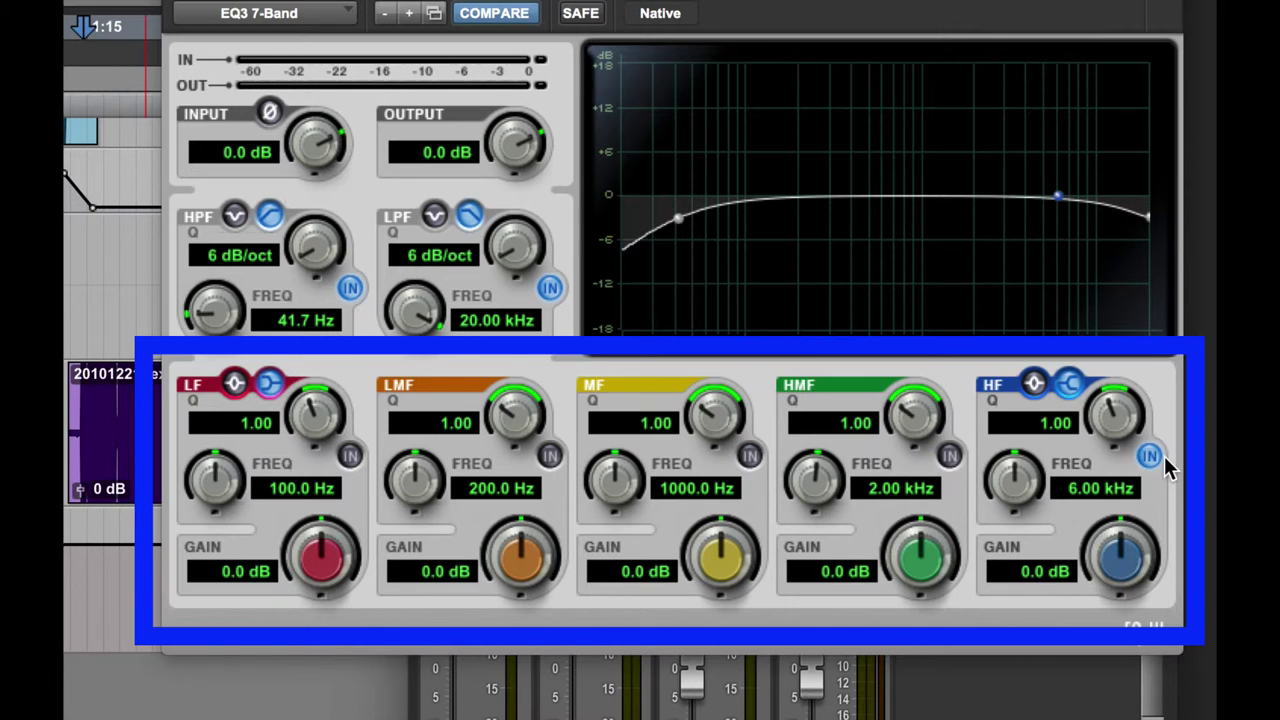
left_click(1149, 456)
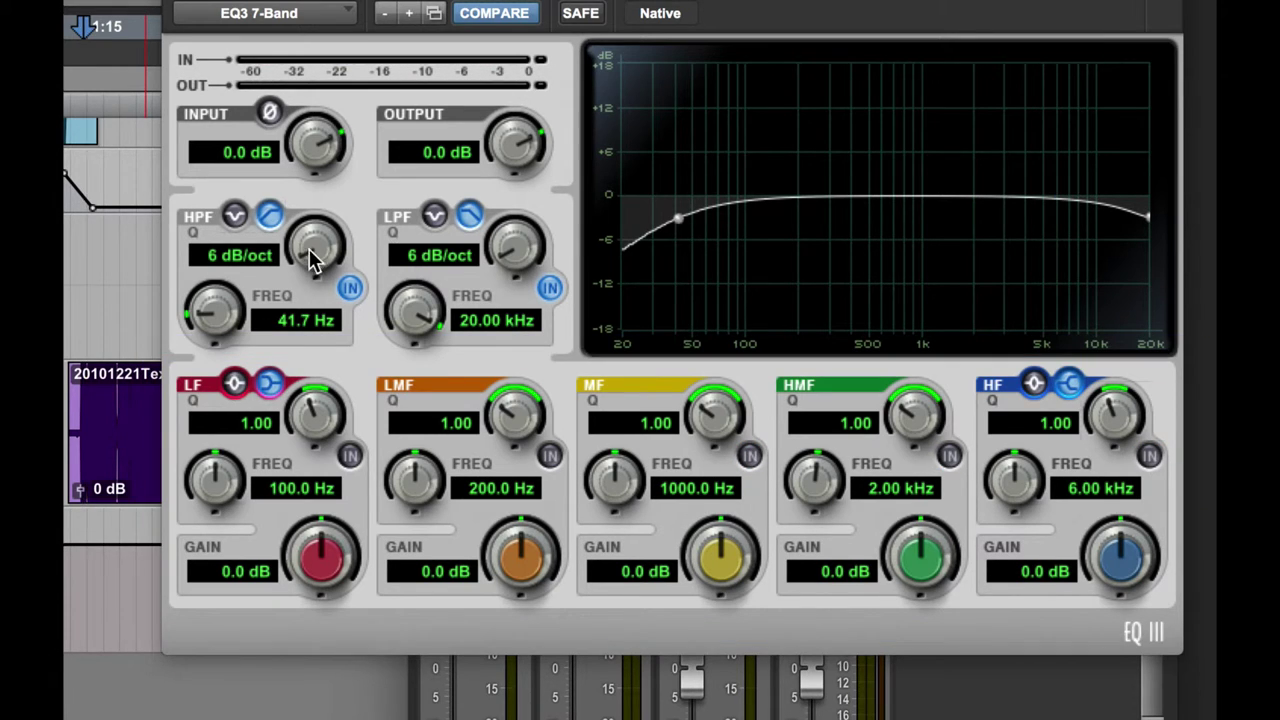
Step: Set both the high-pass and low-pass filter slopes to 18 dB/oct
left_click_drag(307, 245, 298, 185)
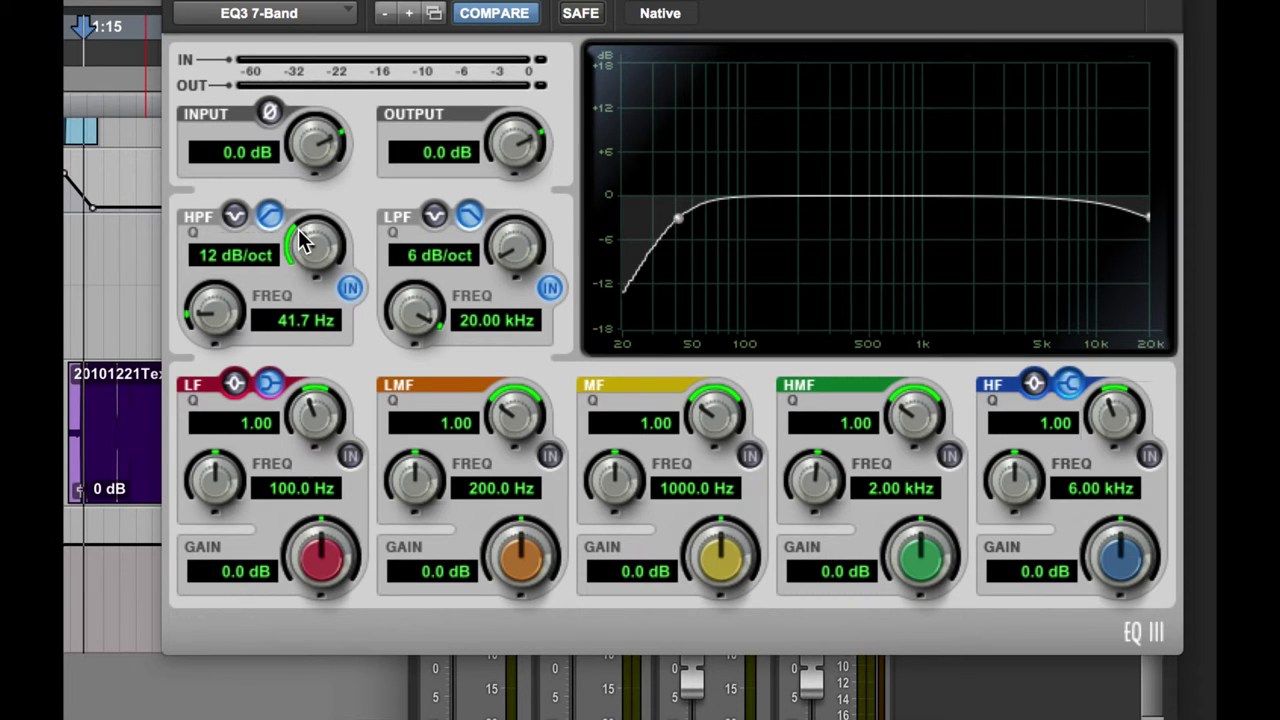
left_click_drag(305, 243, 300, 178)
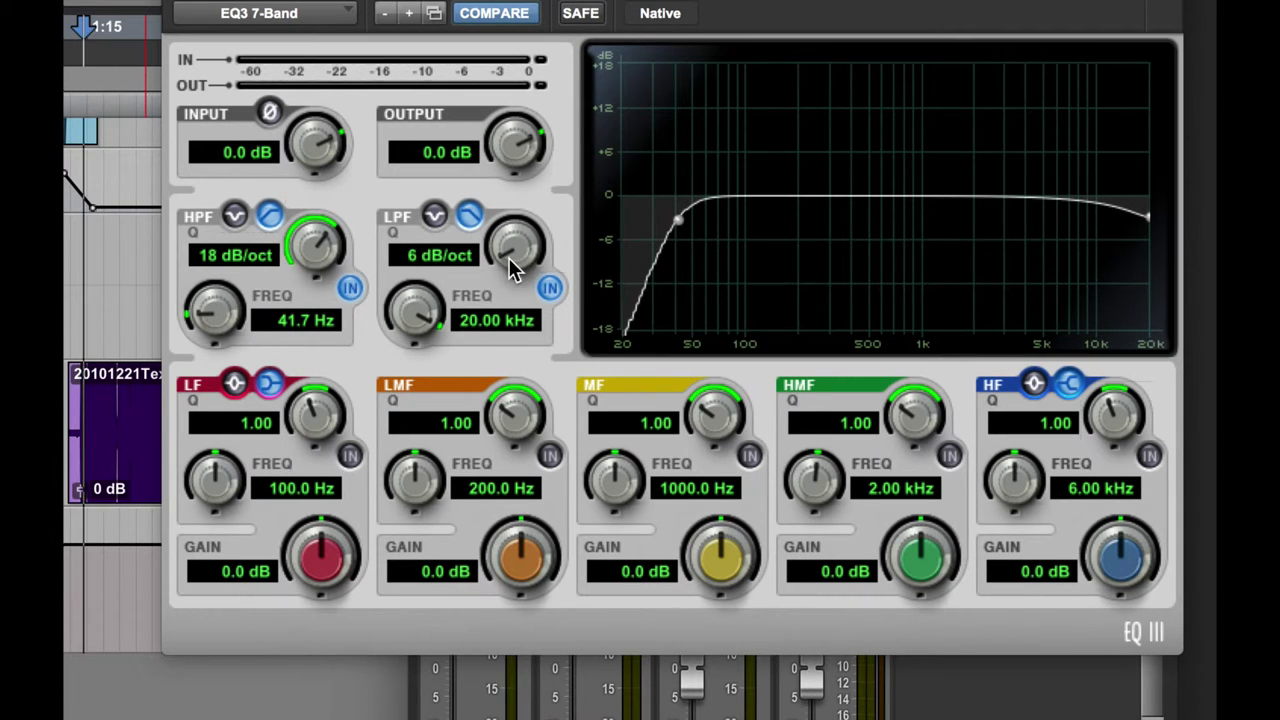
left_click_drag(508, 253, 474, 76)
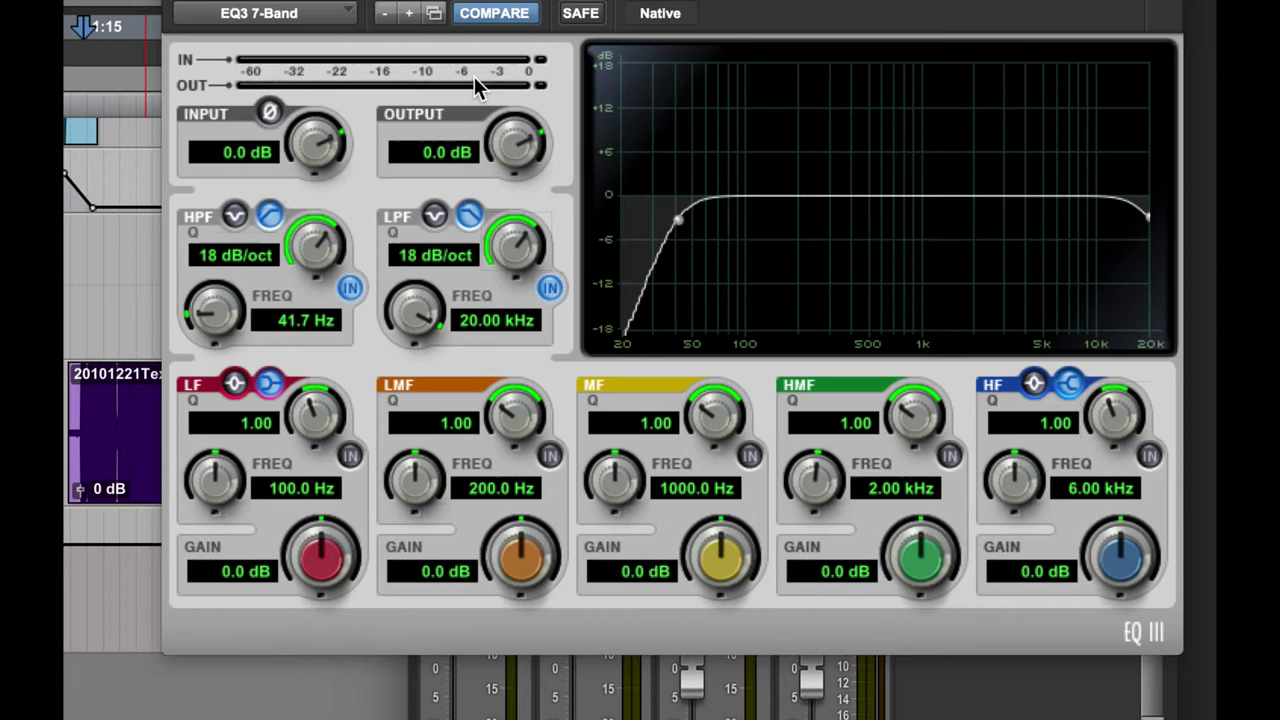
Step: Enter 200 for the high-pass frequency and 3500 for the low-pass frequency
left_click(274, 321)
type("20")
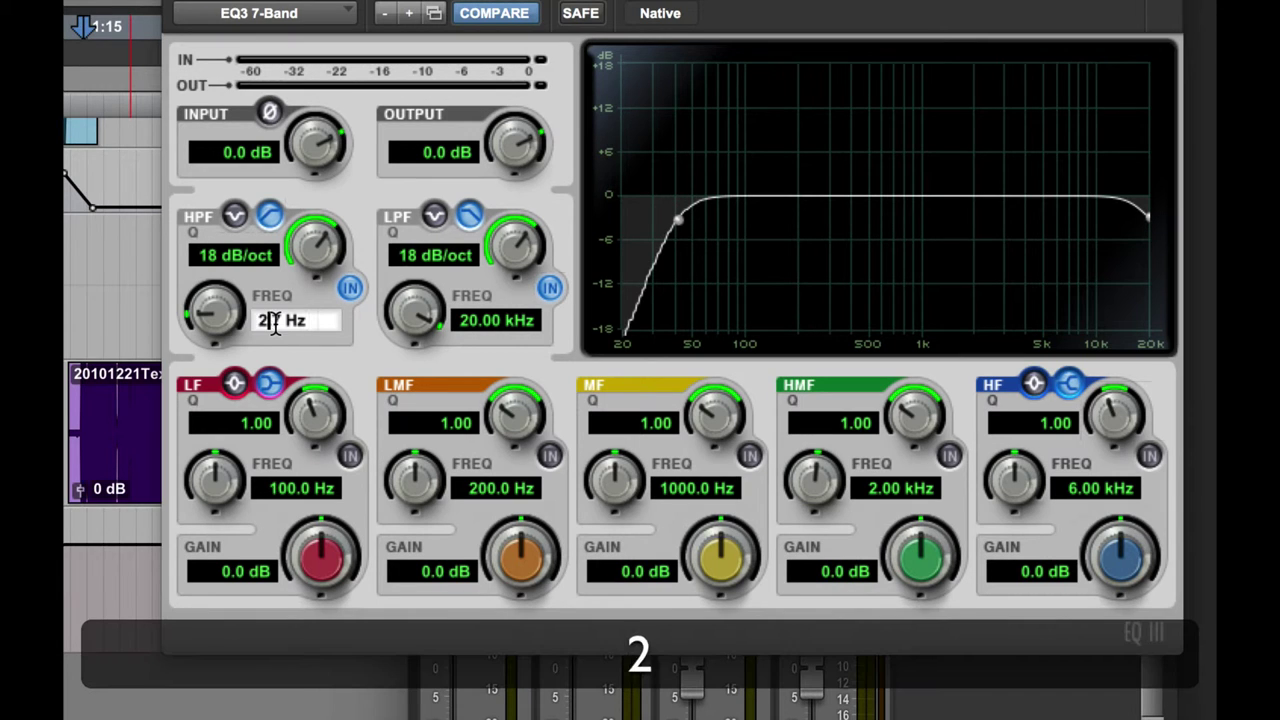
type("0.7")
left_click(492, 322)
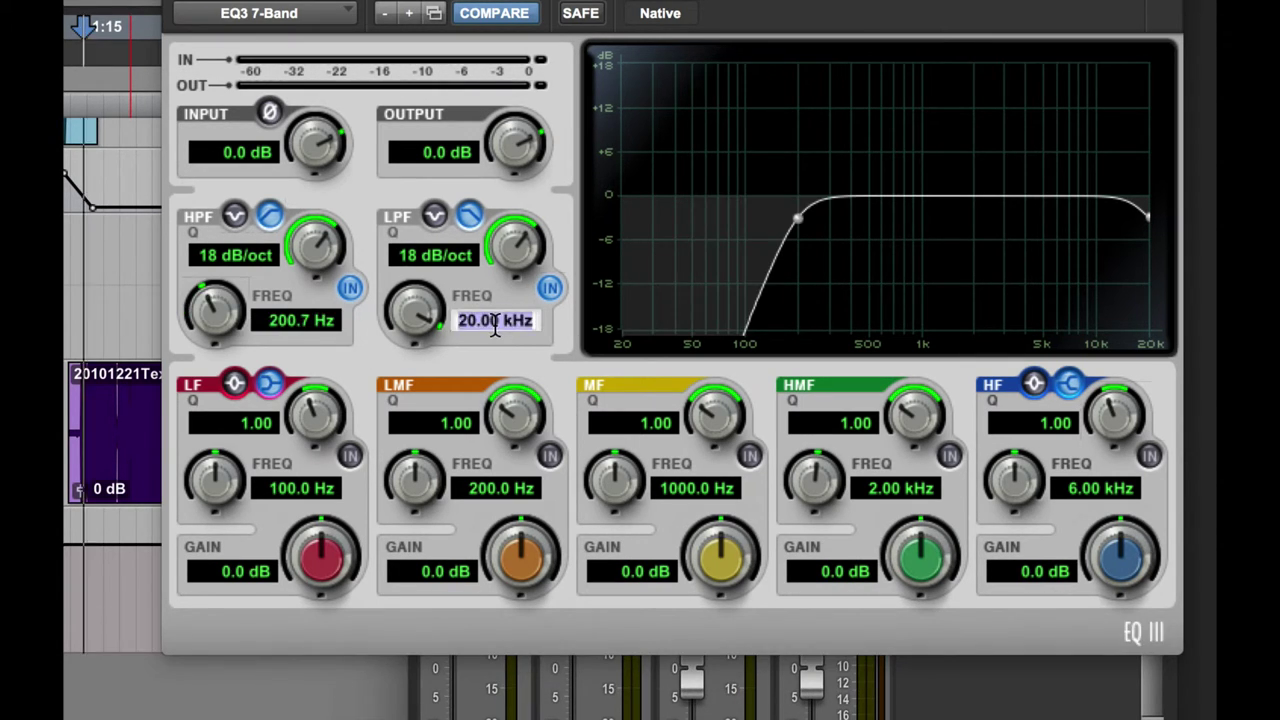
type("3500")
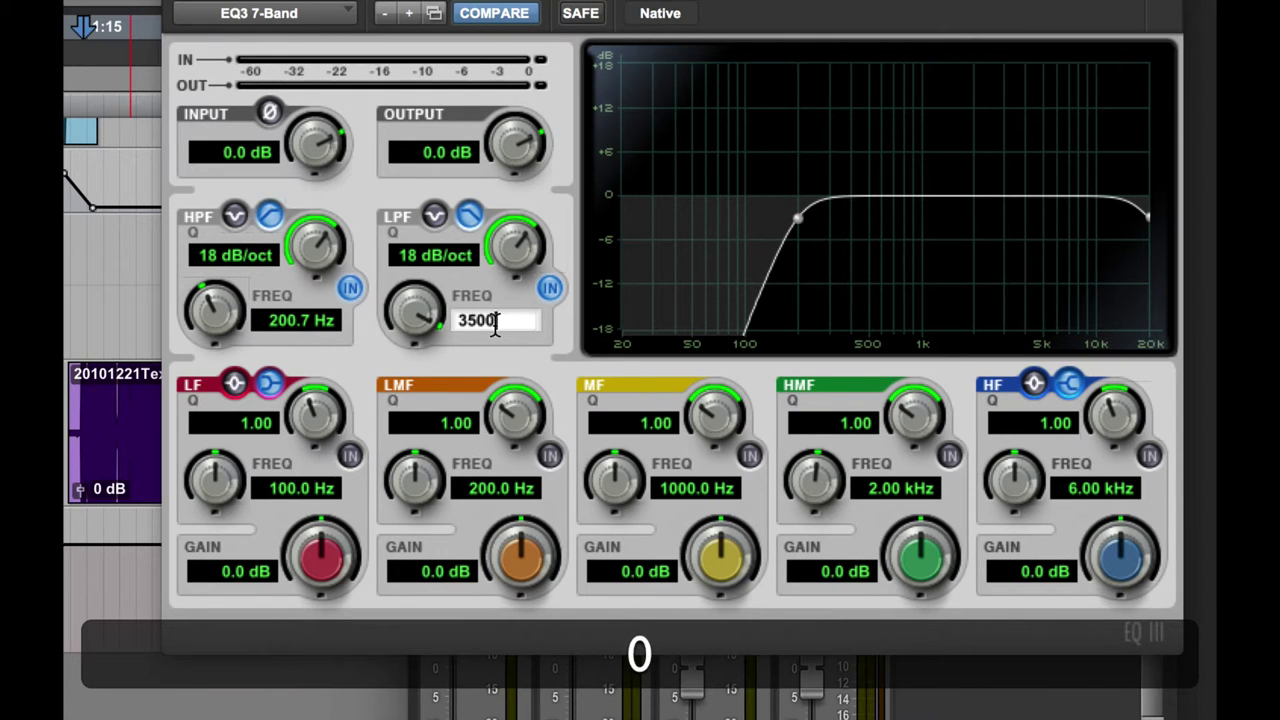
key("Return")
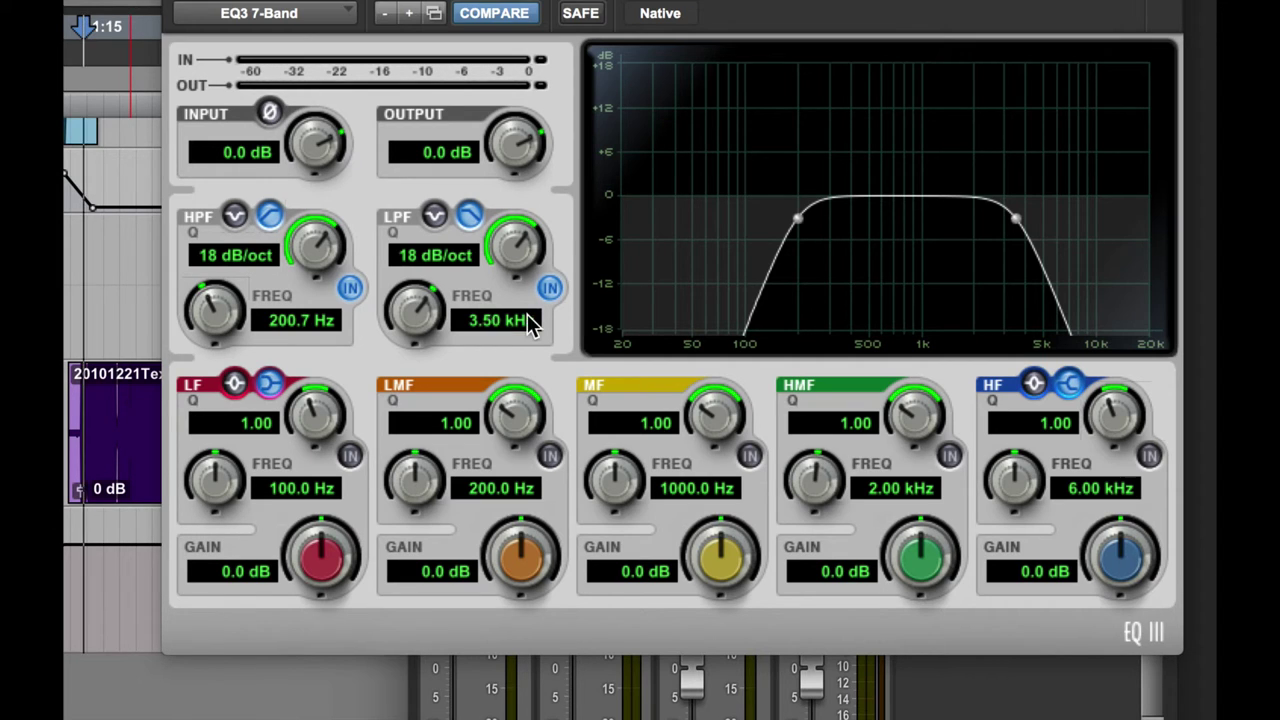
Step: Play the session and toggle the EQ3 bypass twice, leaving the EQ active
key("alt+super+8")
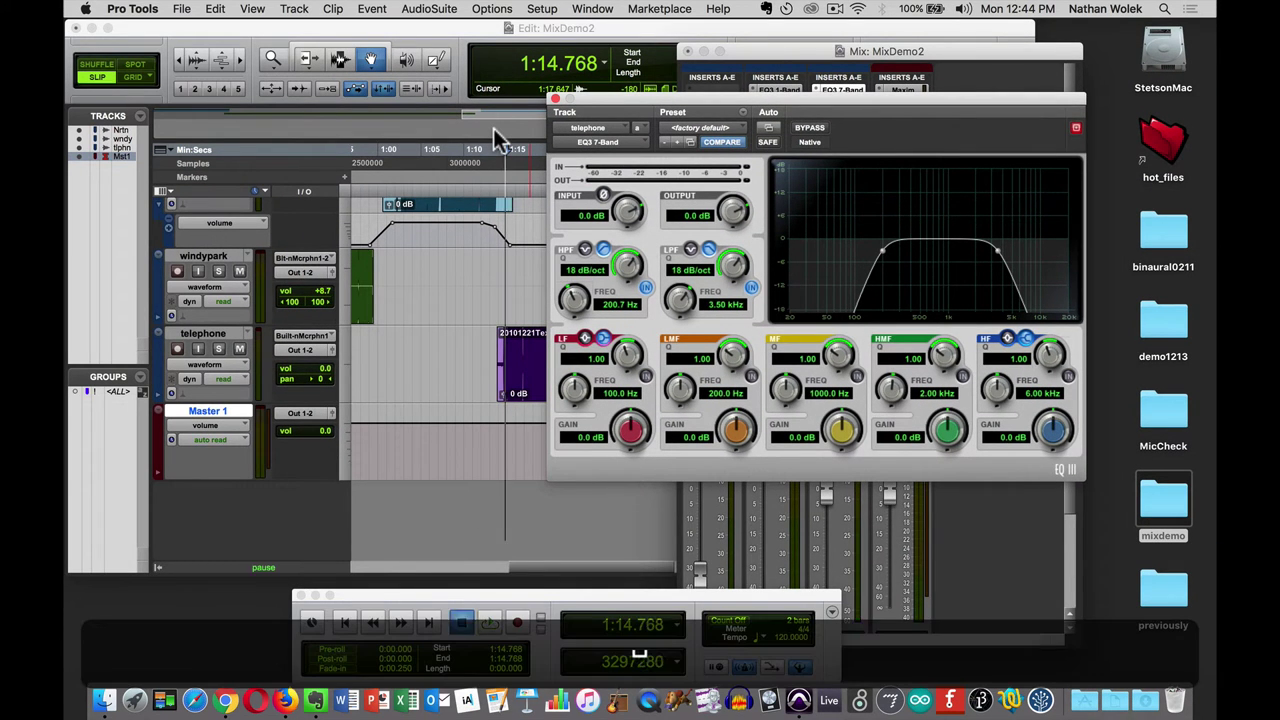
key("space")
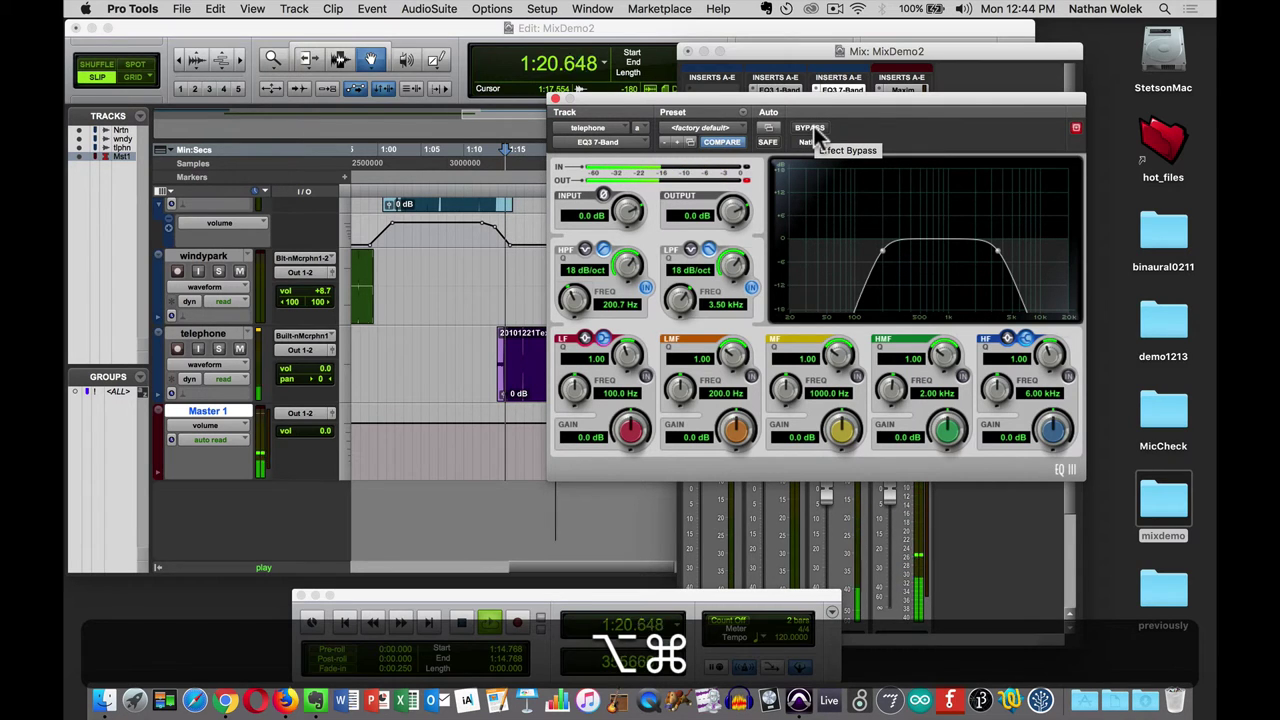
left_click(811, 128)
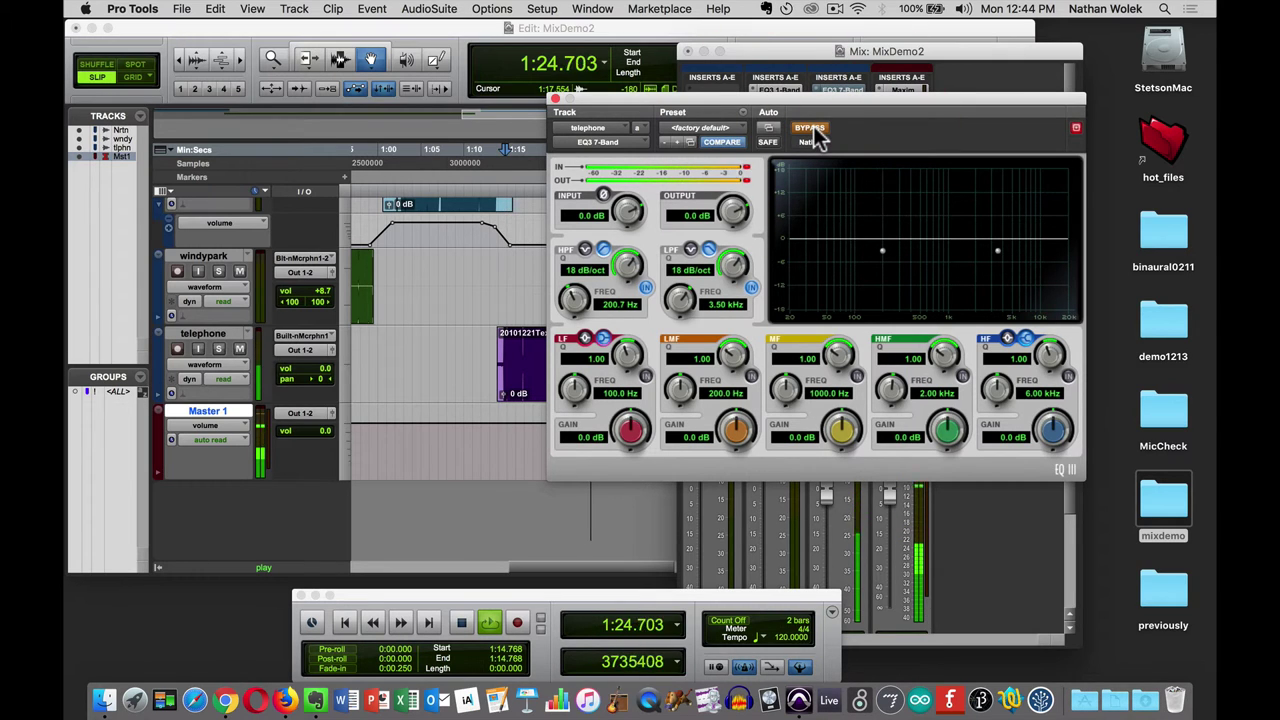
left_click(812, 129)
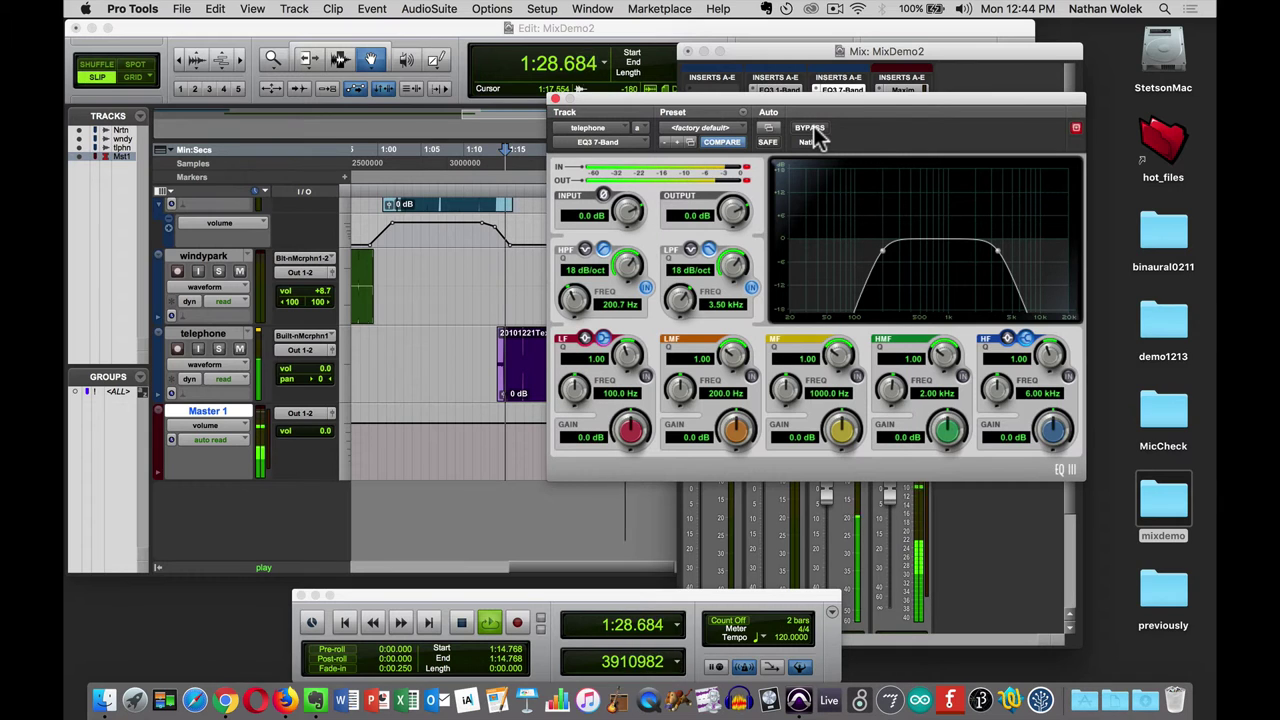
left_click(812, 129)
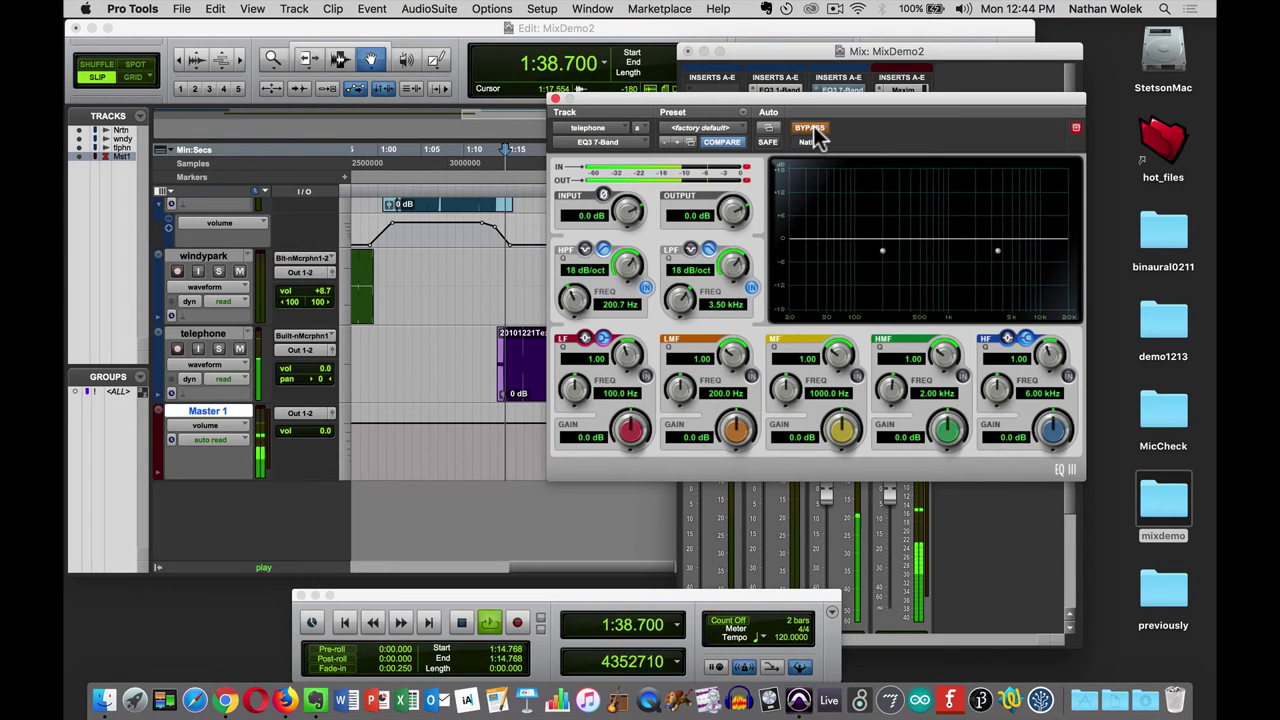
left_click(810, 130)
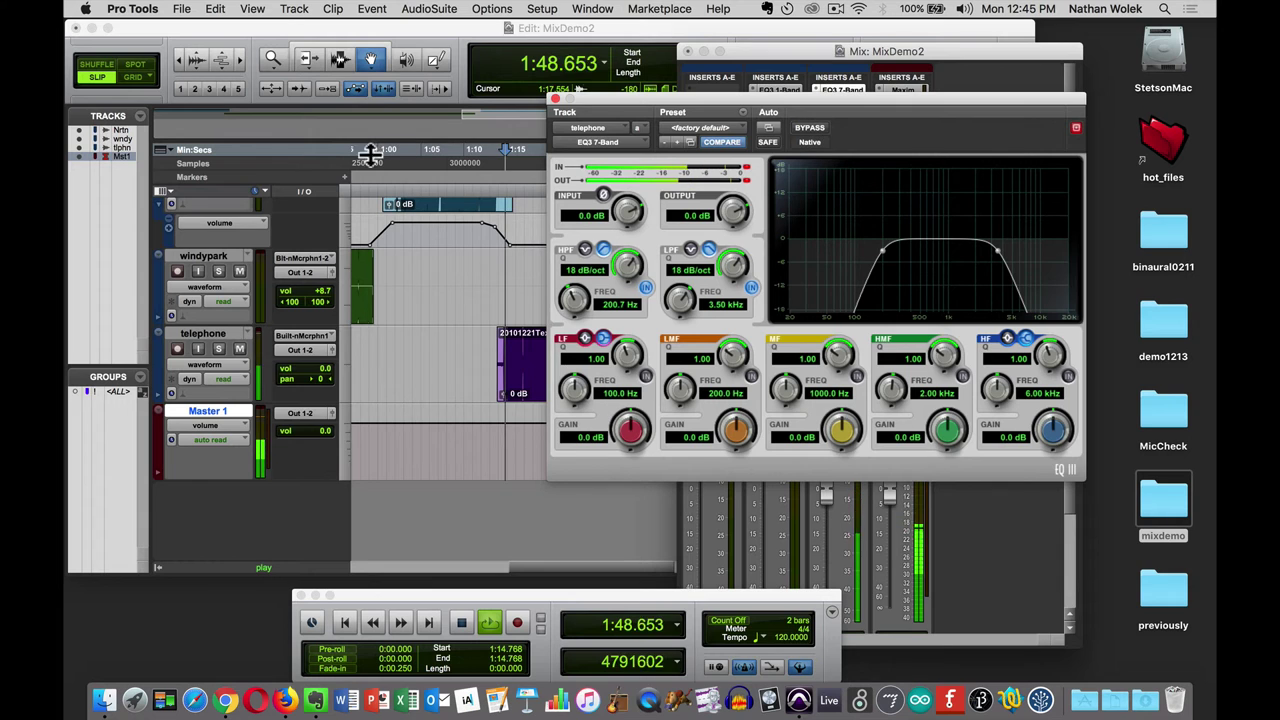
Step: Close the EQ plug-in window and stop playback from the Edit window
left_click(556, 99)
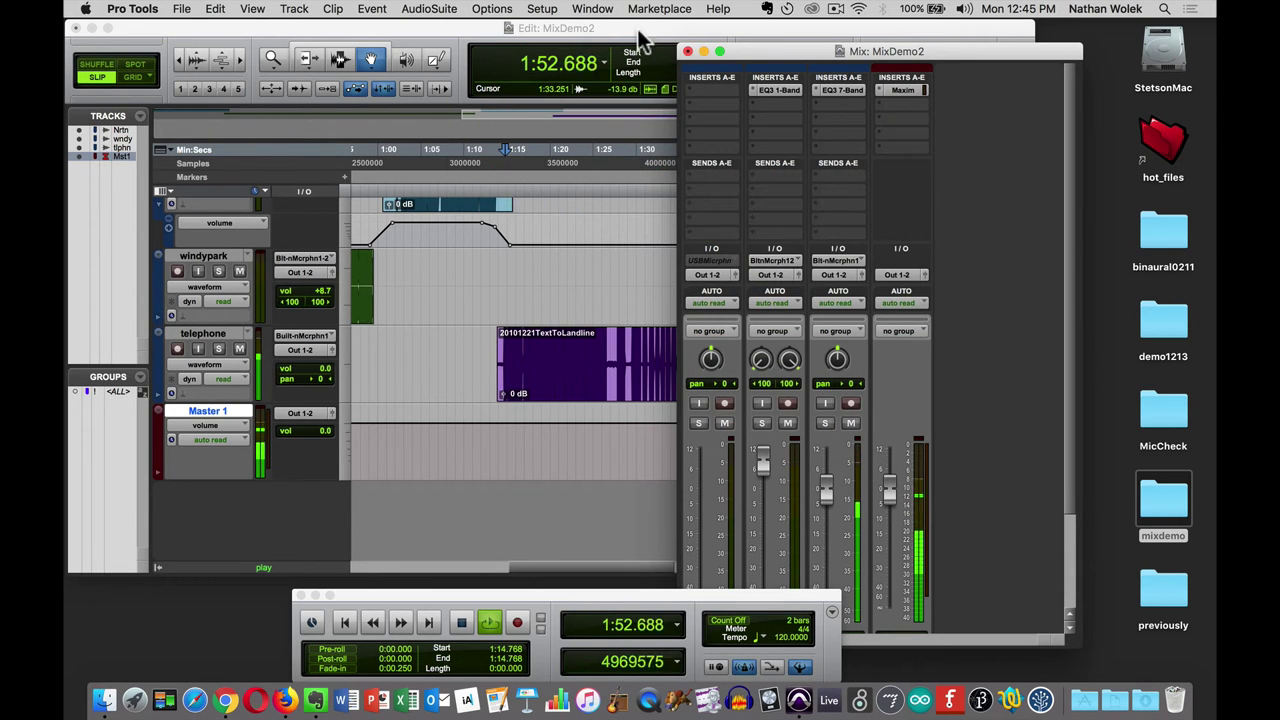
left_click(635, 42)
left_click(909, 60)
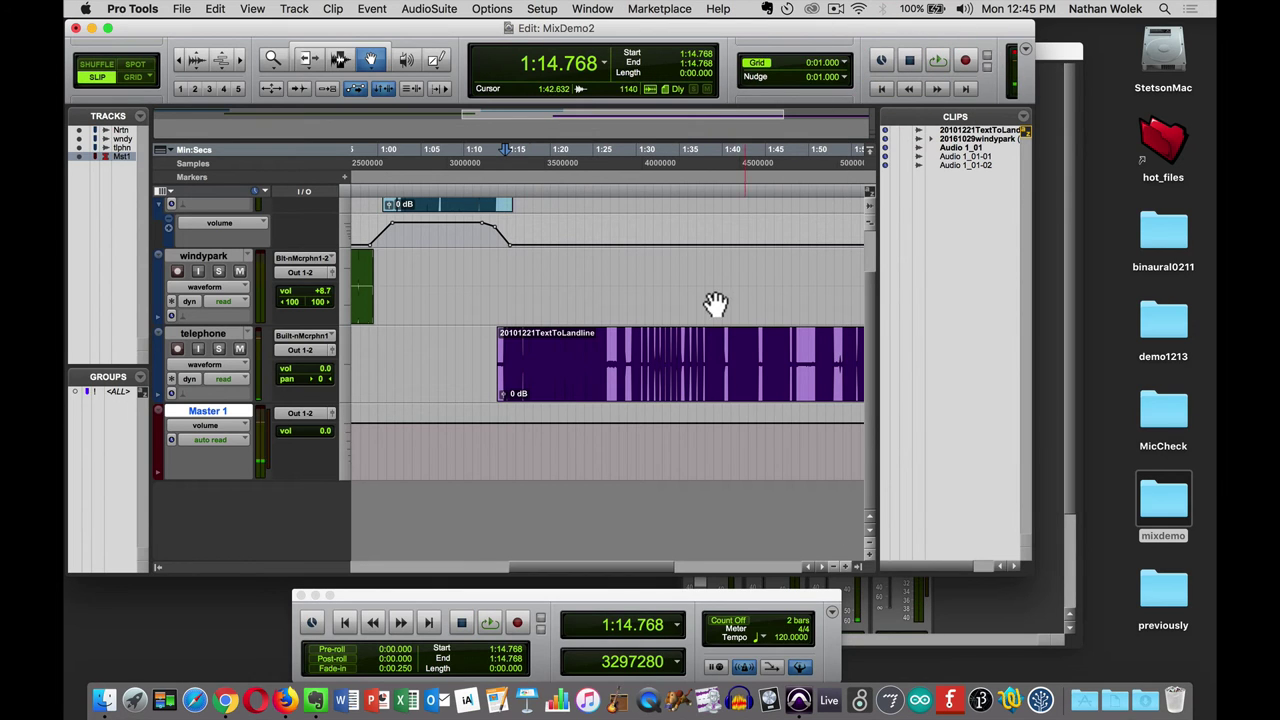
Step: Reopen the telephone track's EQ3 7-Band window from the Mix window
left_click(1056, 53)
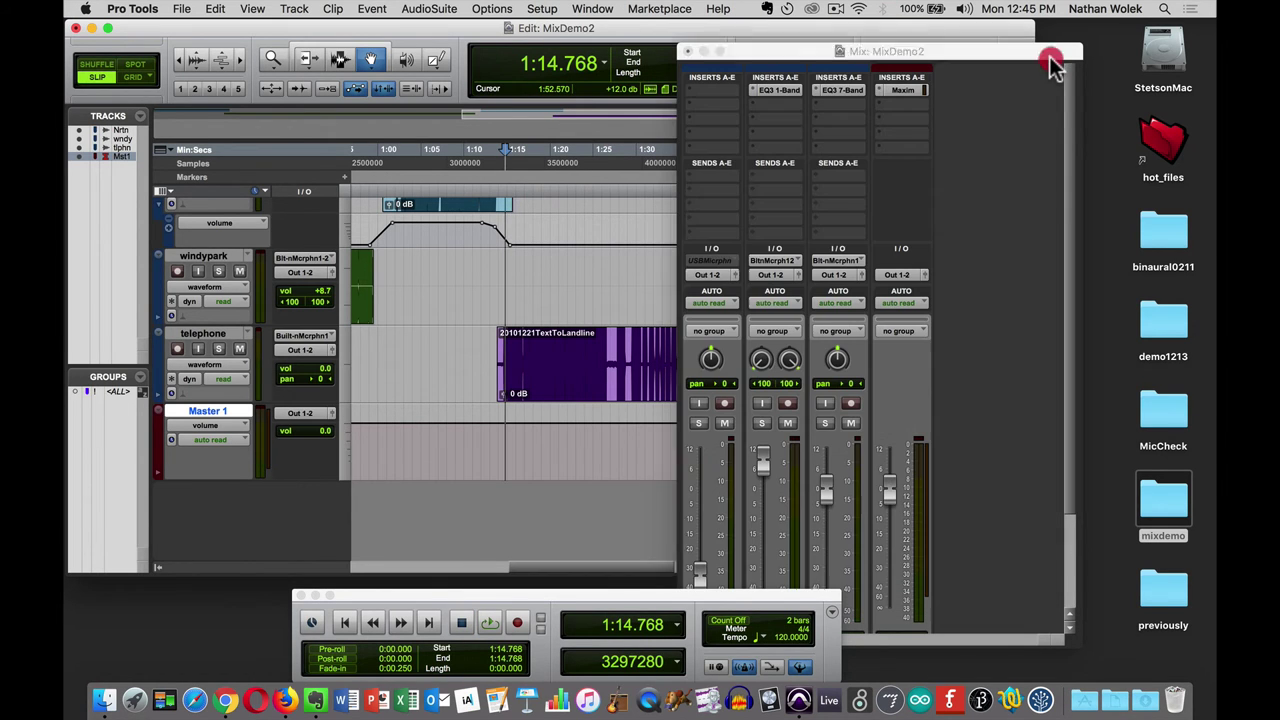
left_click(834, 90)
left_click(834, 90)
left_click(834, 90)
left_click(834, 90)
left_click(834, 86)
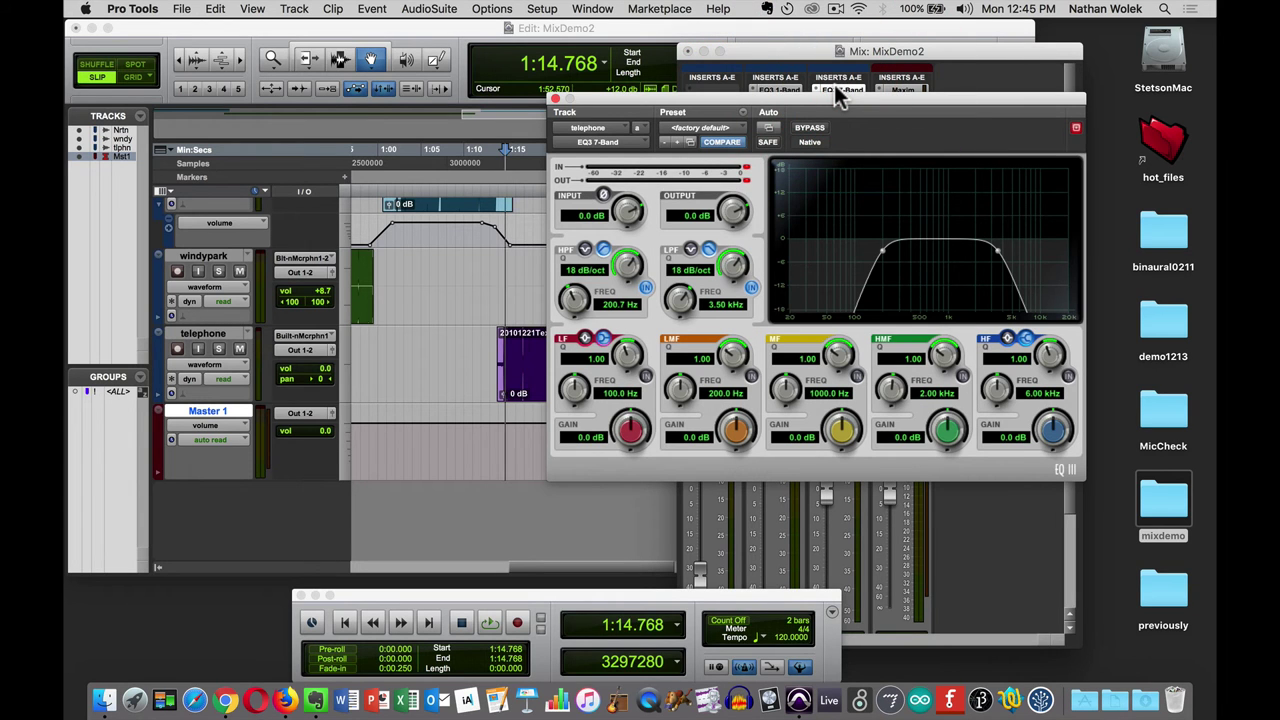